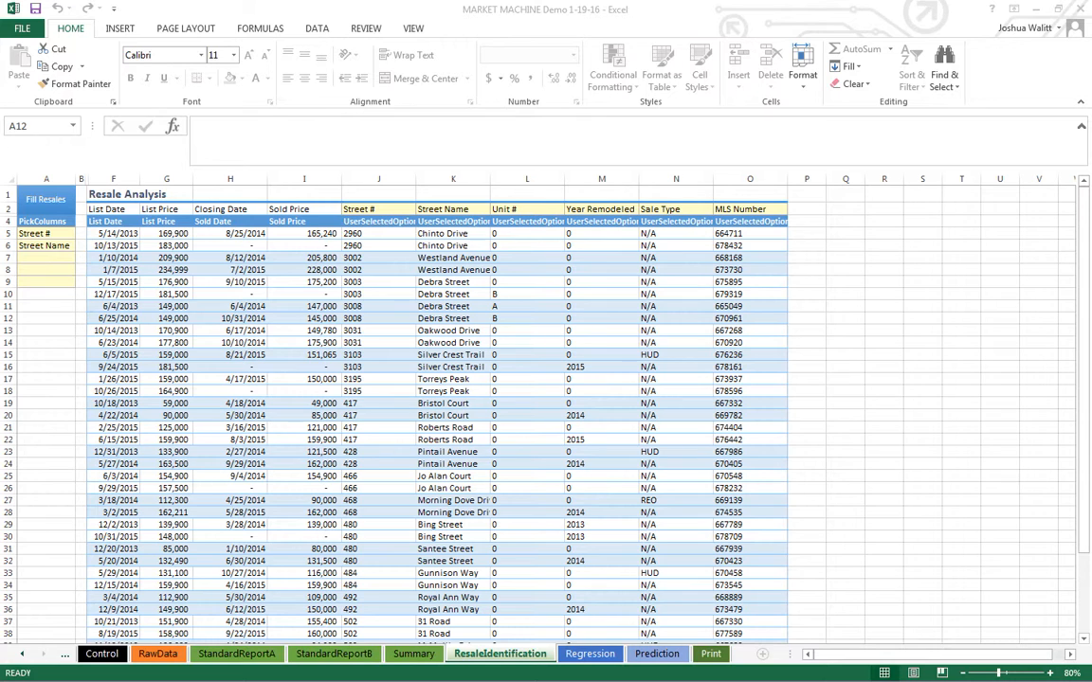
Open the Regression sheet and remove the Chatfields variable from the independent variables.
click(41, 319)
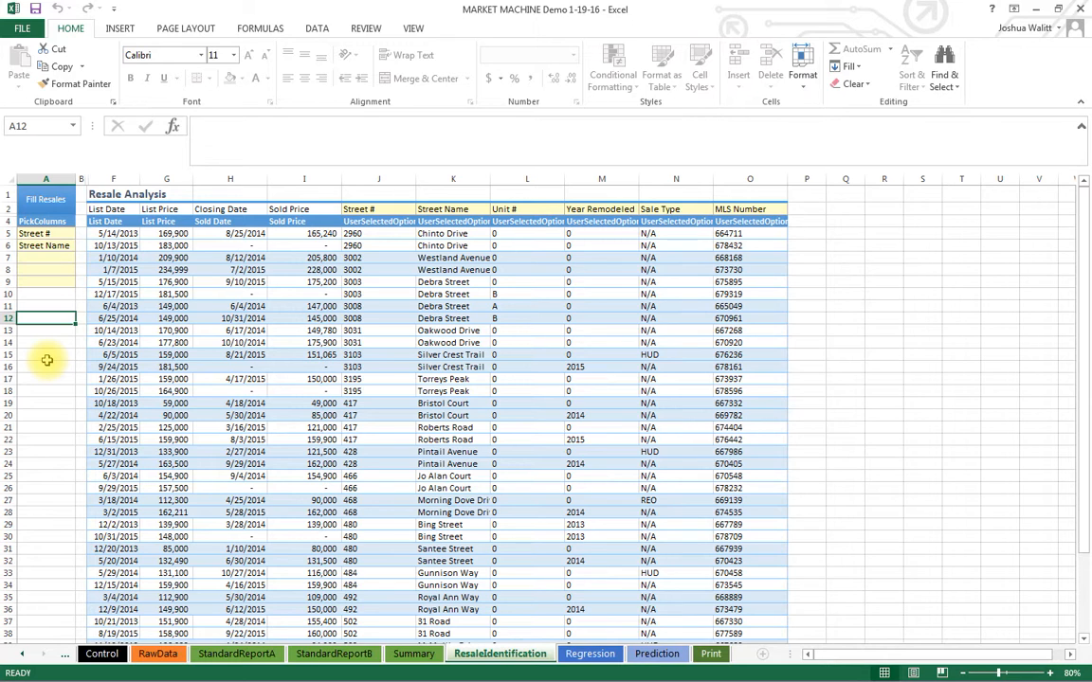
click(591, 653)
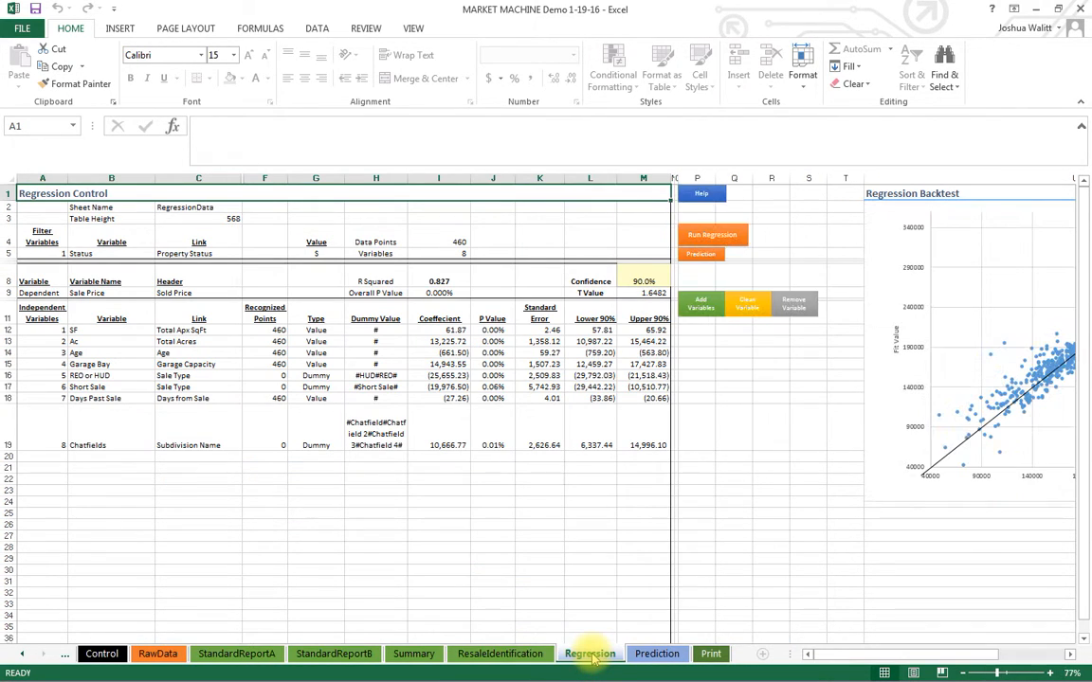
click(107, 419)
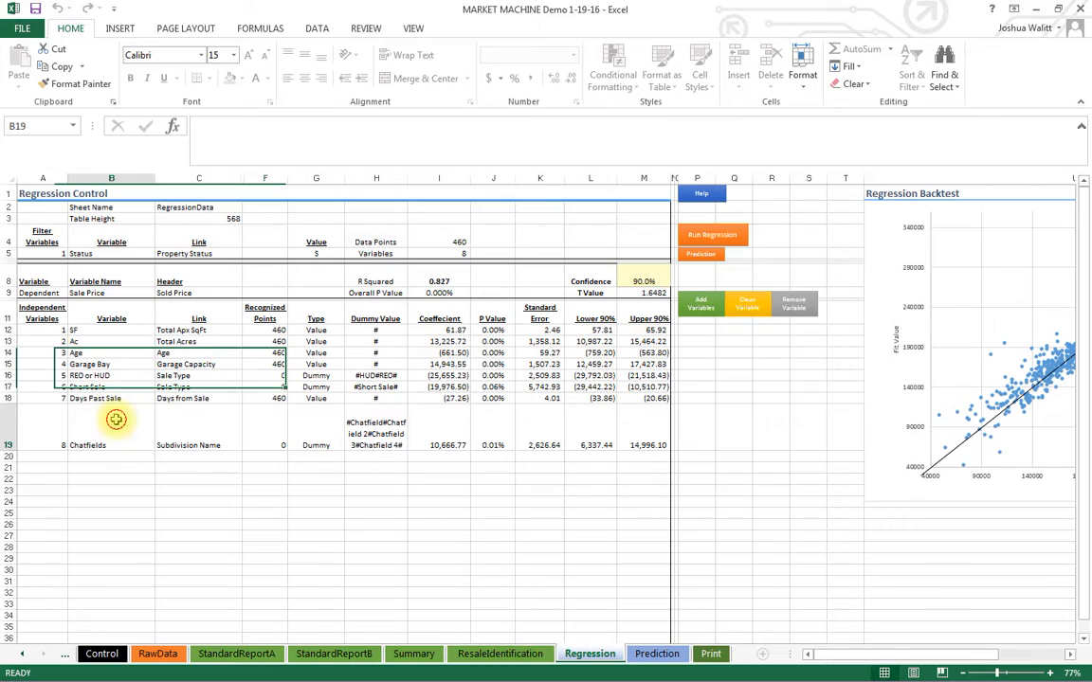
click(792, 303)
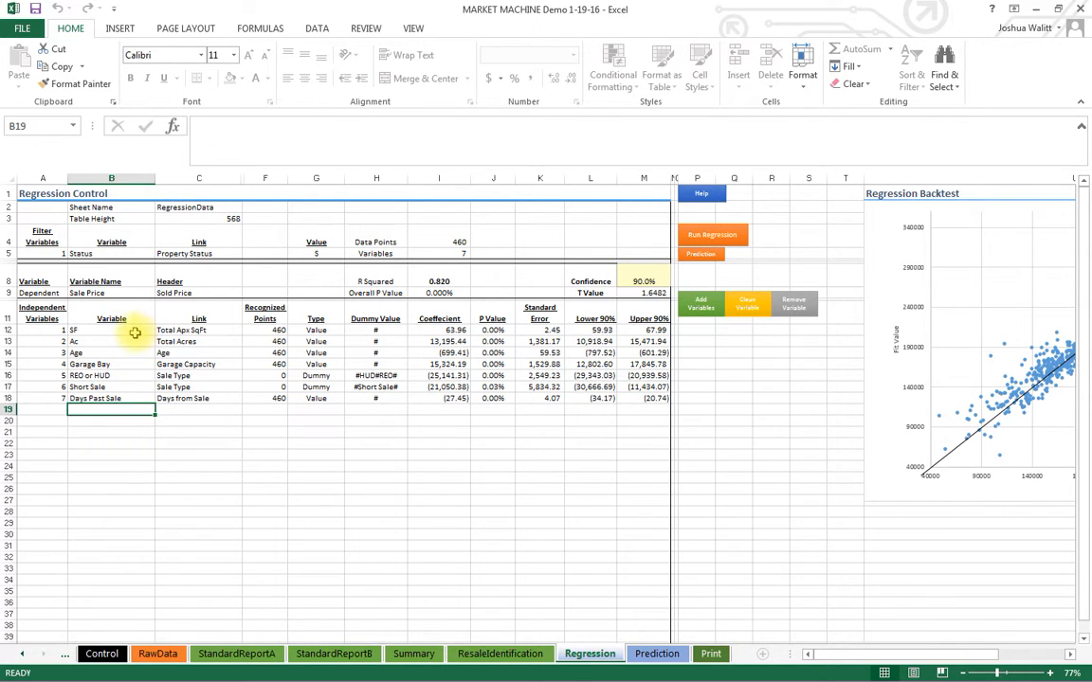
Review the independent variables in the regression model one by one, from SF through Days Past Sale.
drag(113, 332, 136, 398)
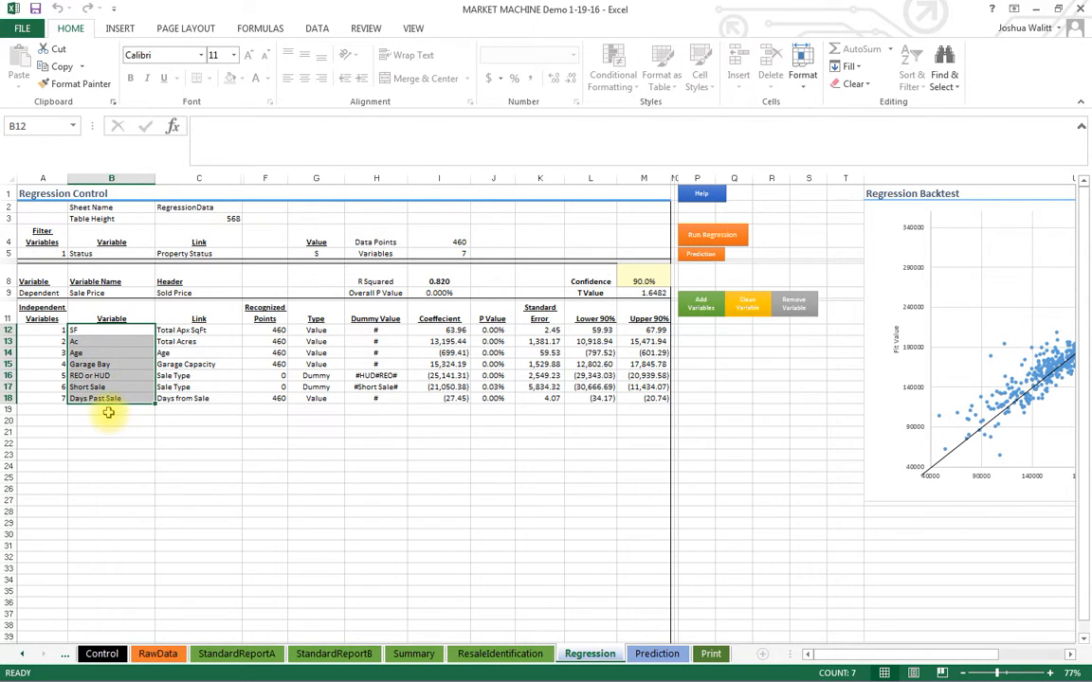
click(106, 408)
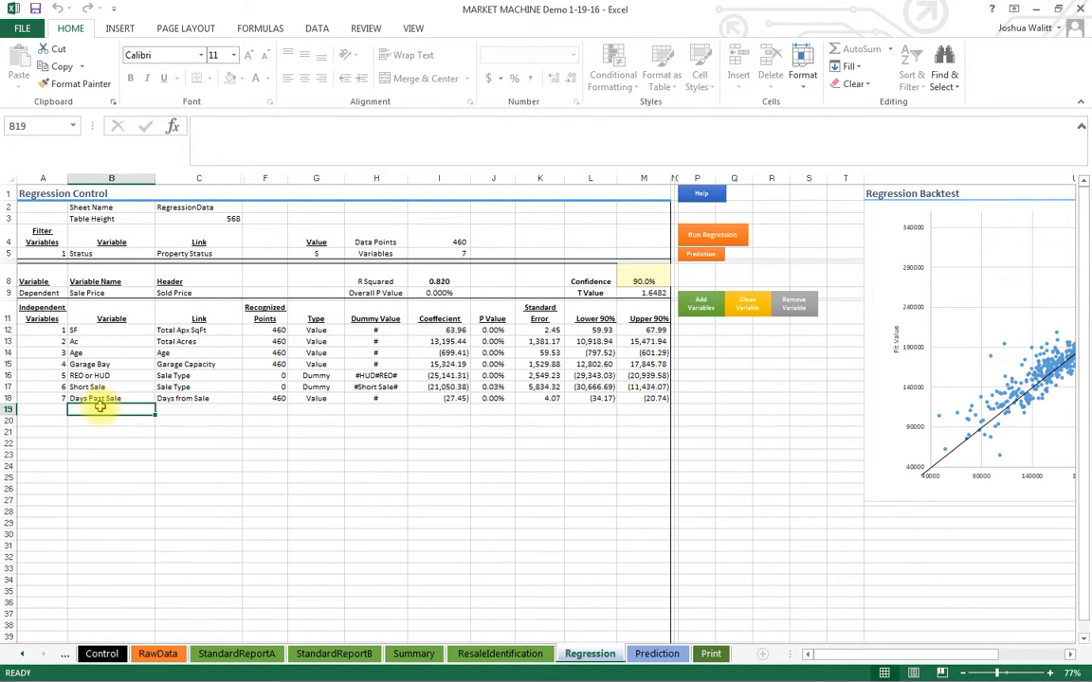
click(35, 8)
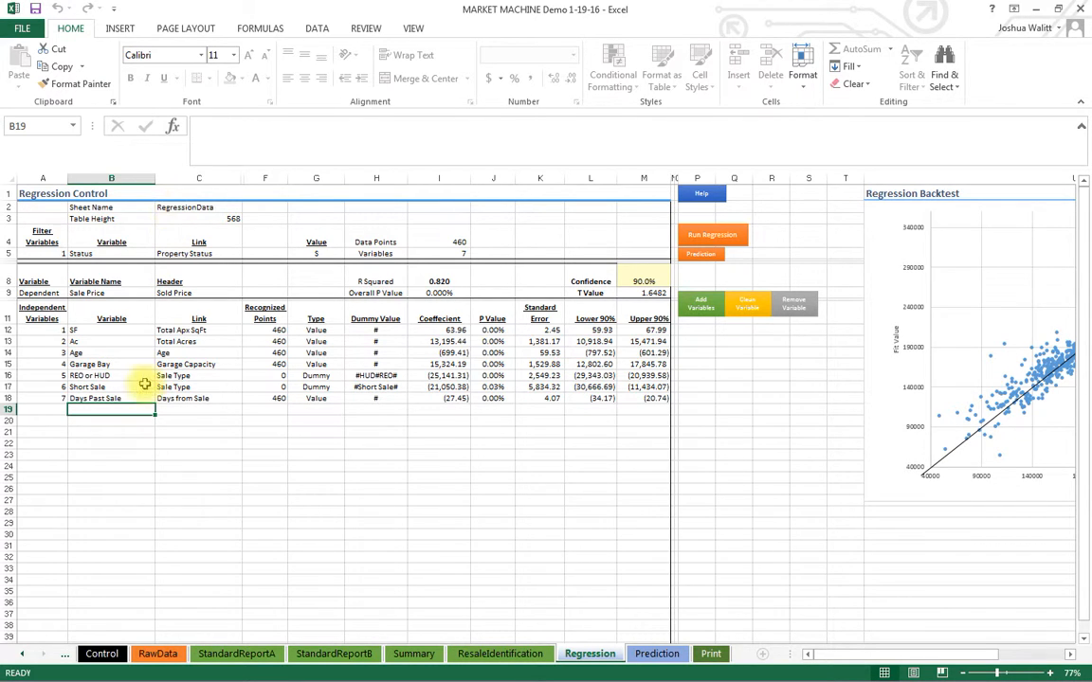
drag(114, 332, 121, 405)
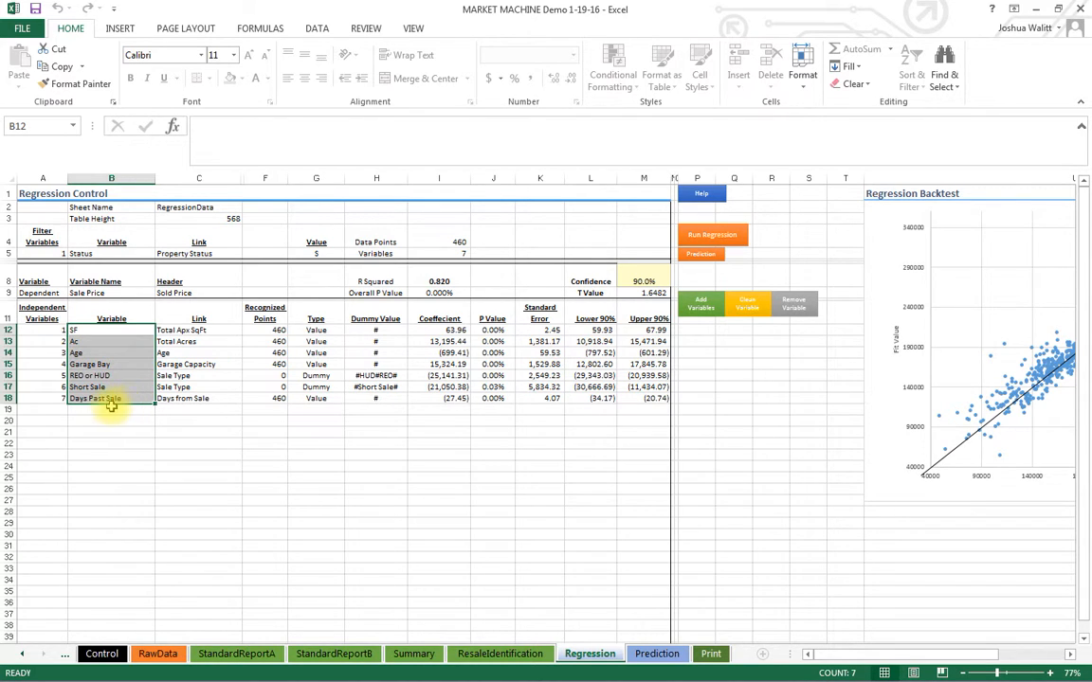
click(104, 410)
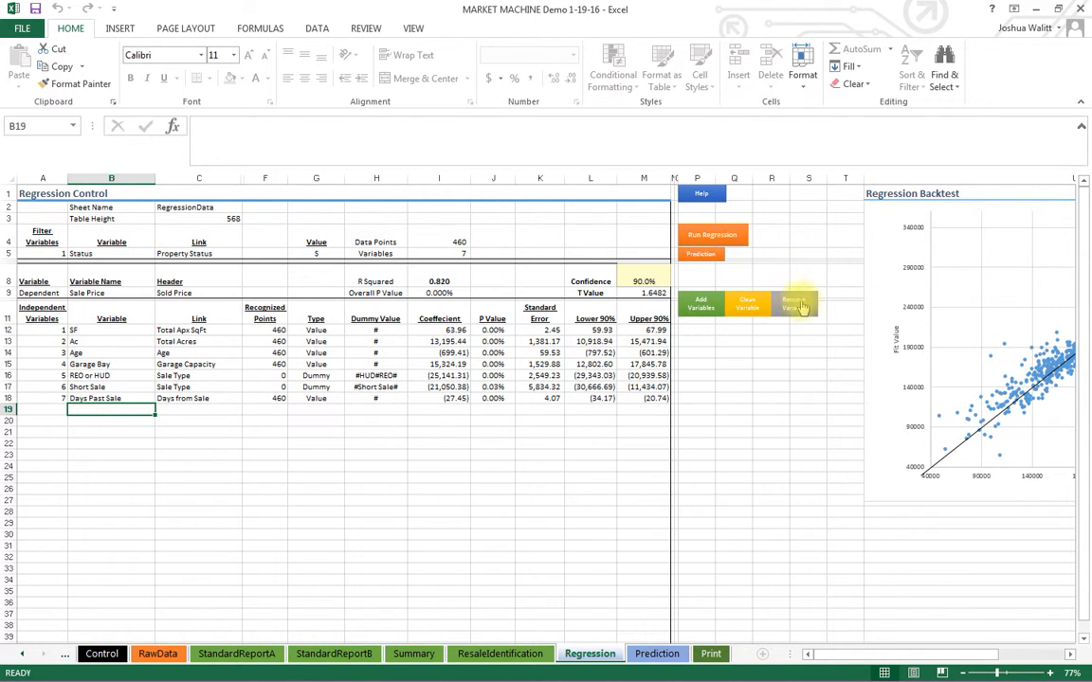
click(107, 342)
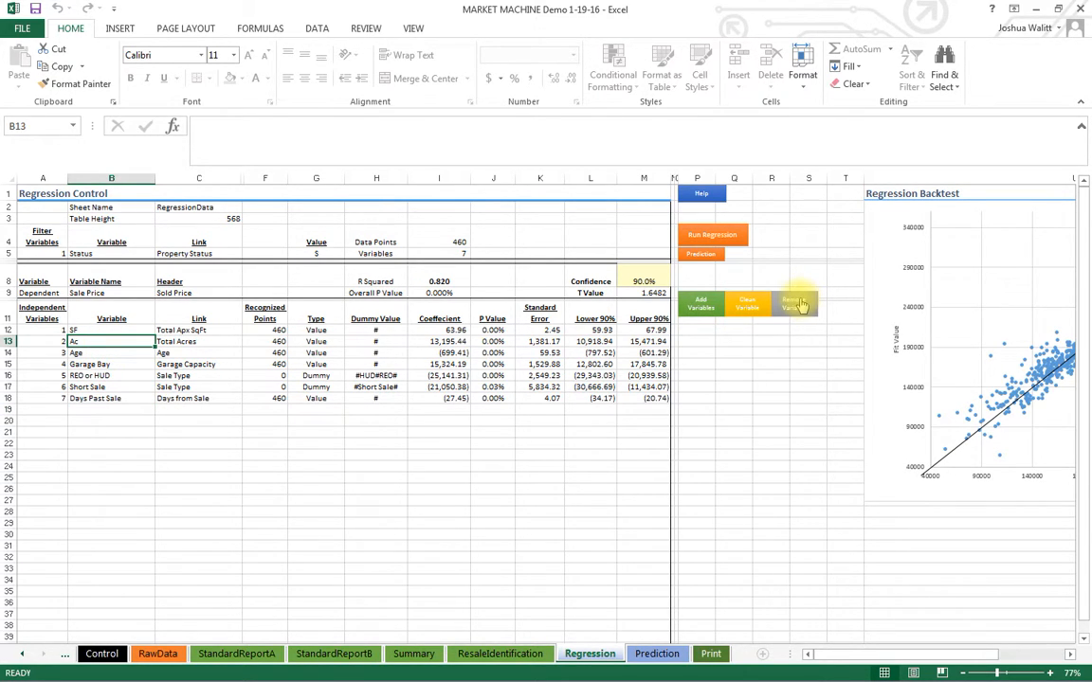
click(97, 408)
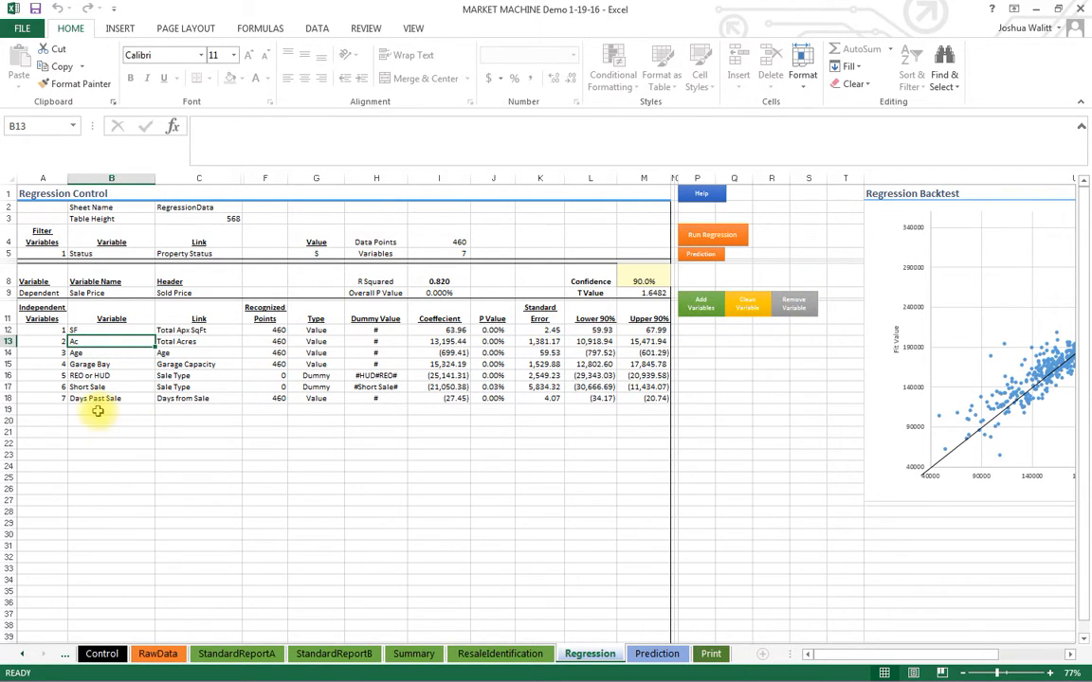
click(92, 331)
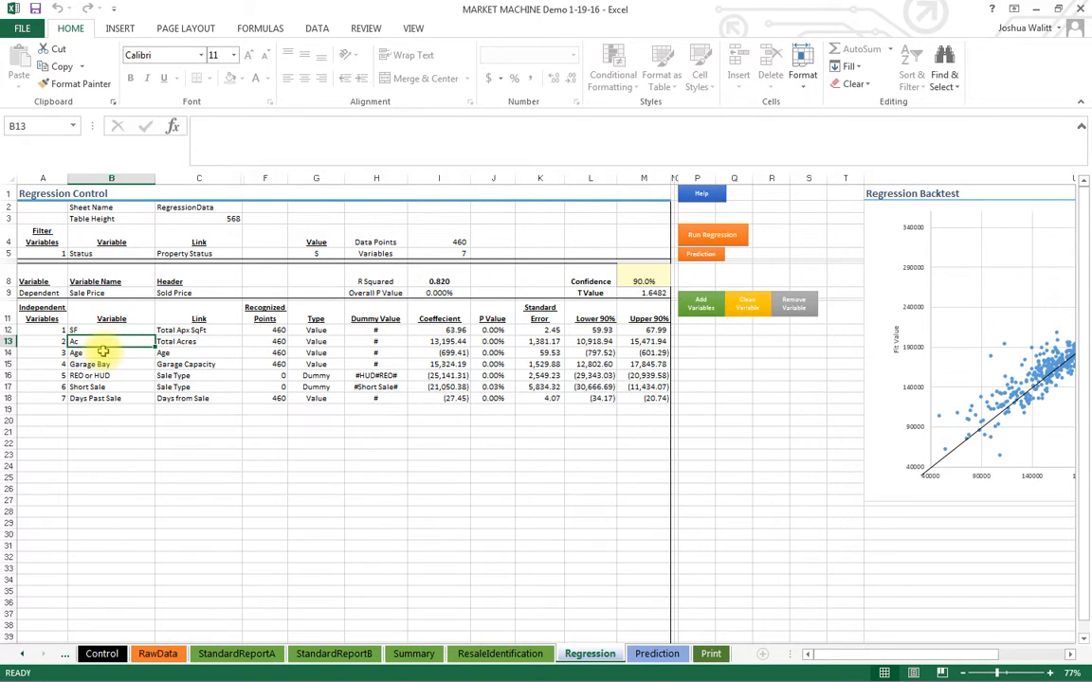
click(104, 353)
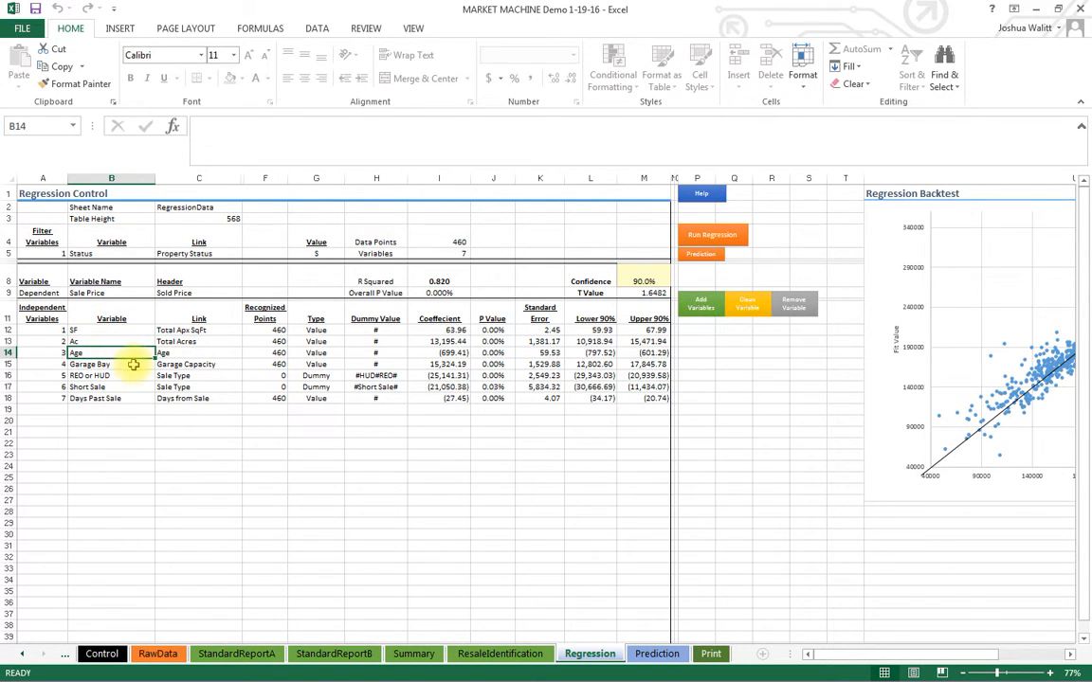
click(130, 364)
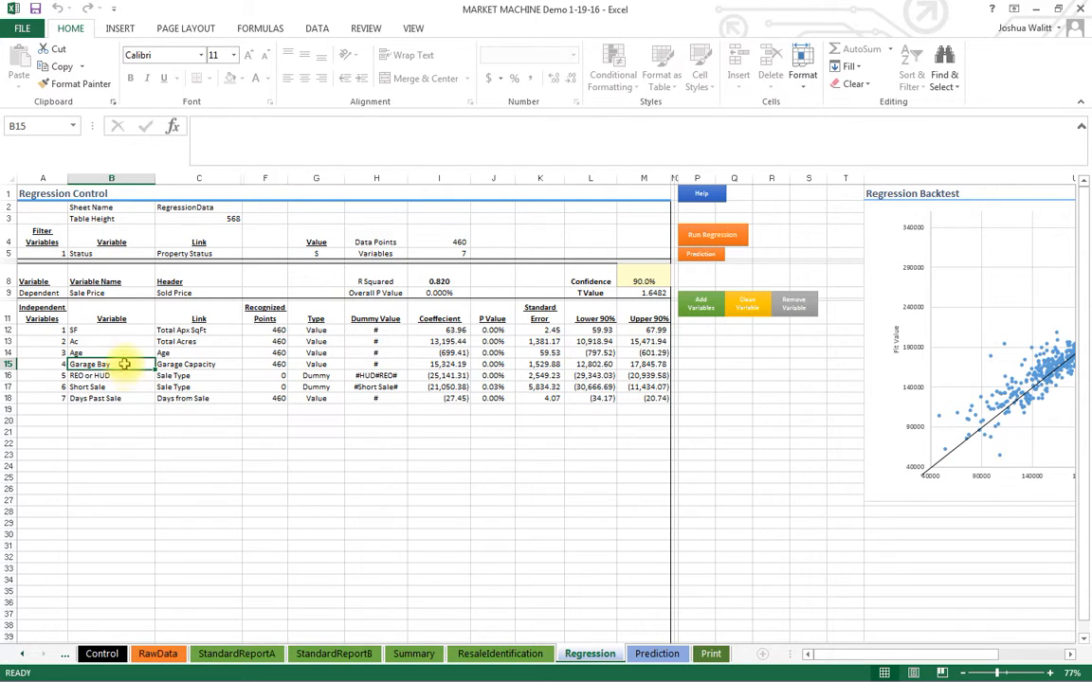
click(128, 376)
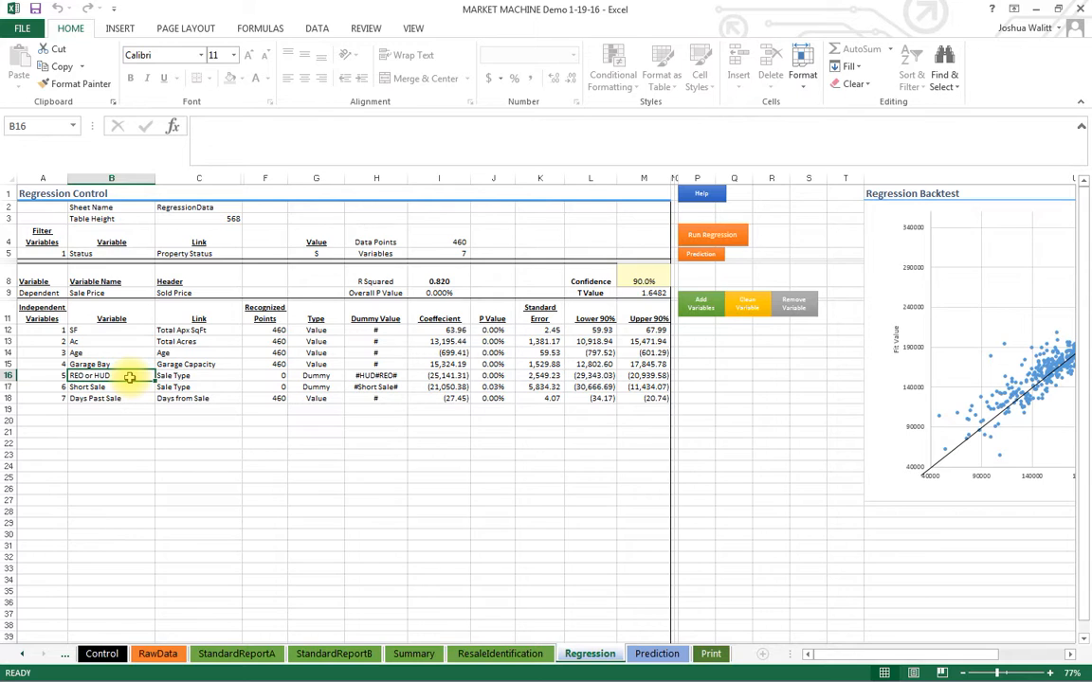
click(125, 387)
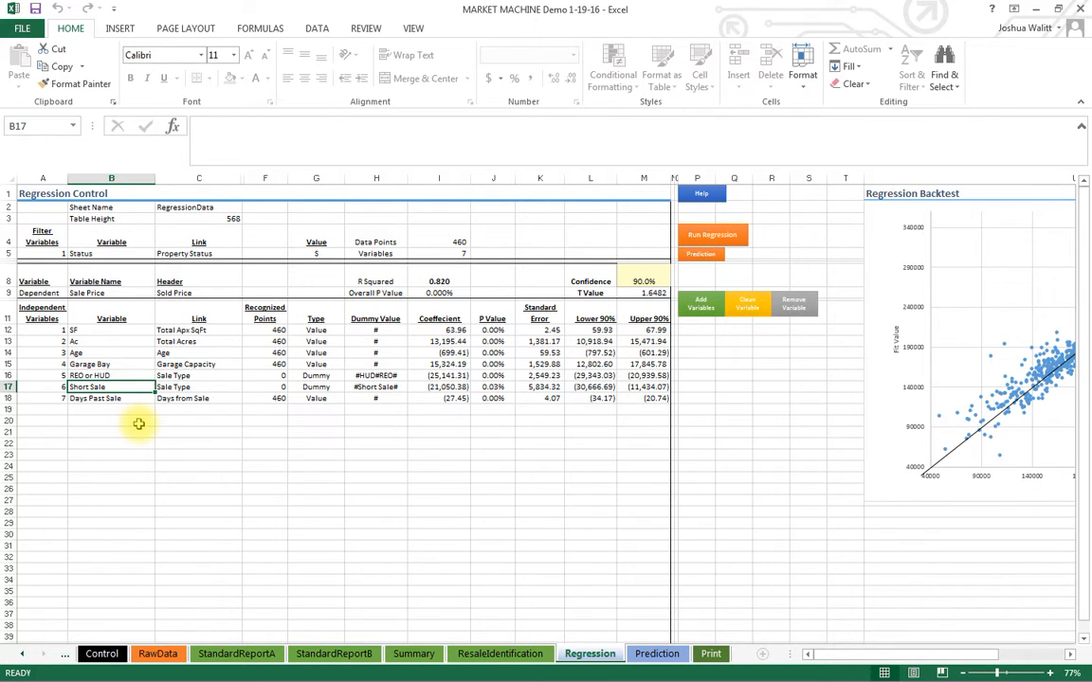
click(127, 399)
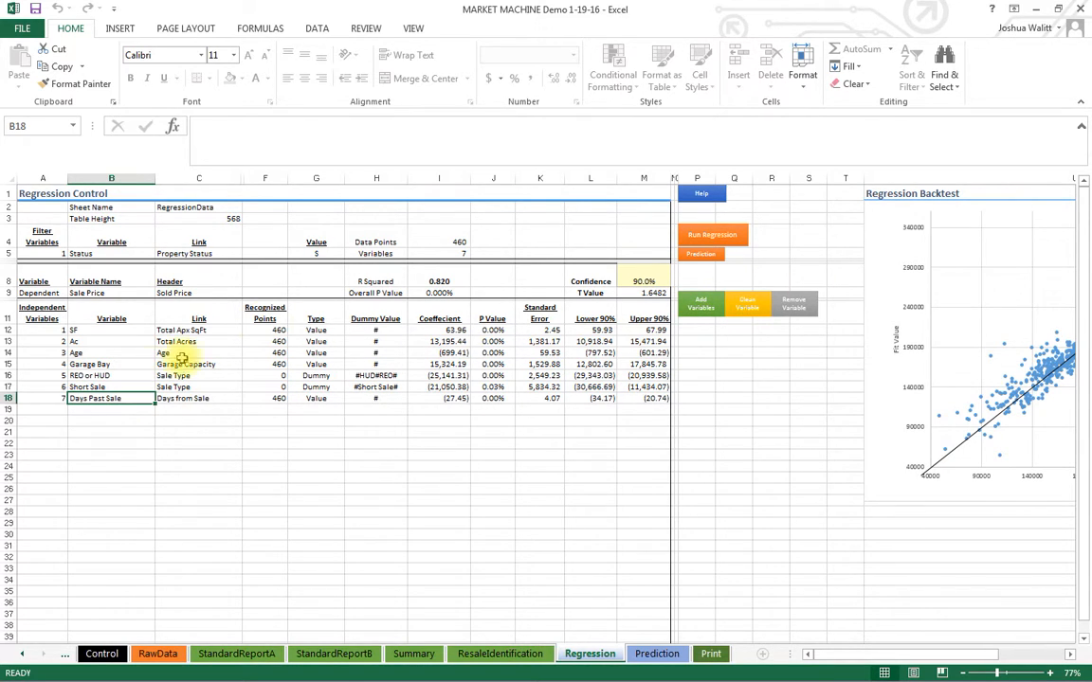
drag(107, 329, 110, 397)
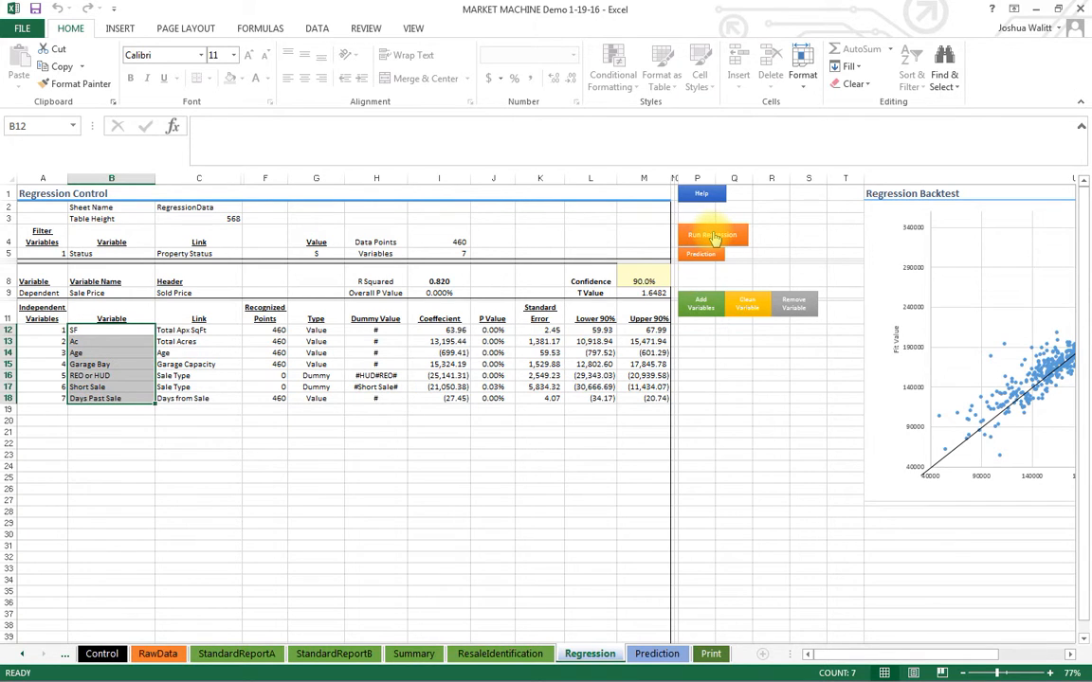
Run the regression on the listed variables and check its R Squared value.
click(431, 387)
click(714, 236)
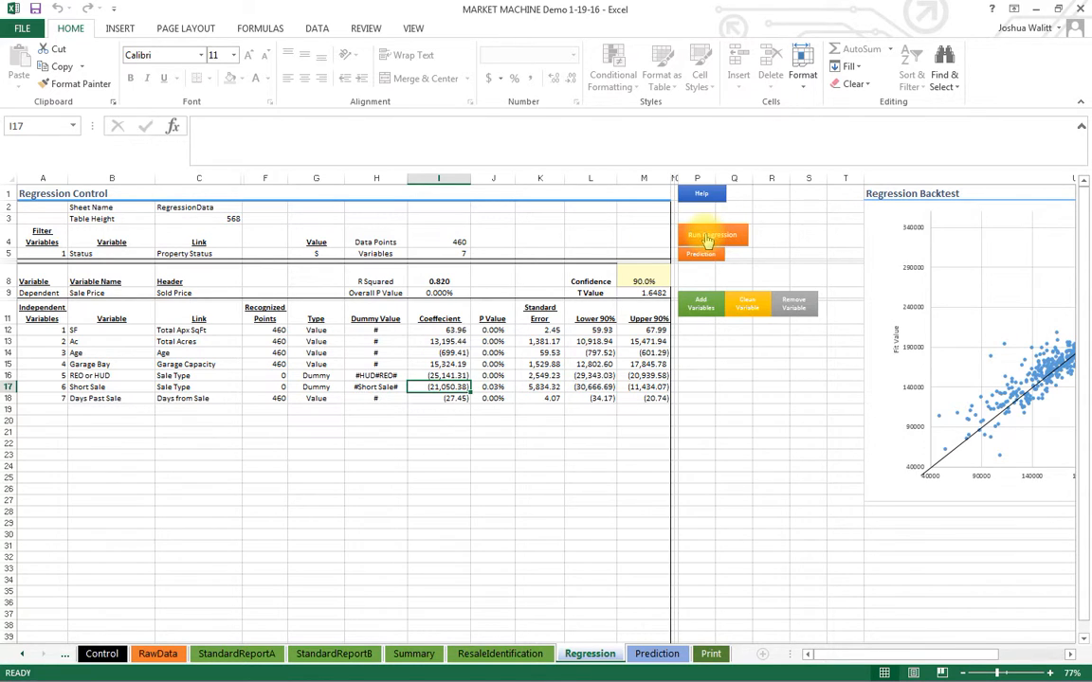
click(439, 281)
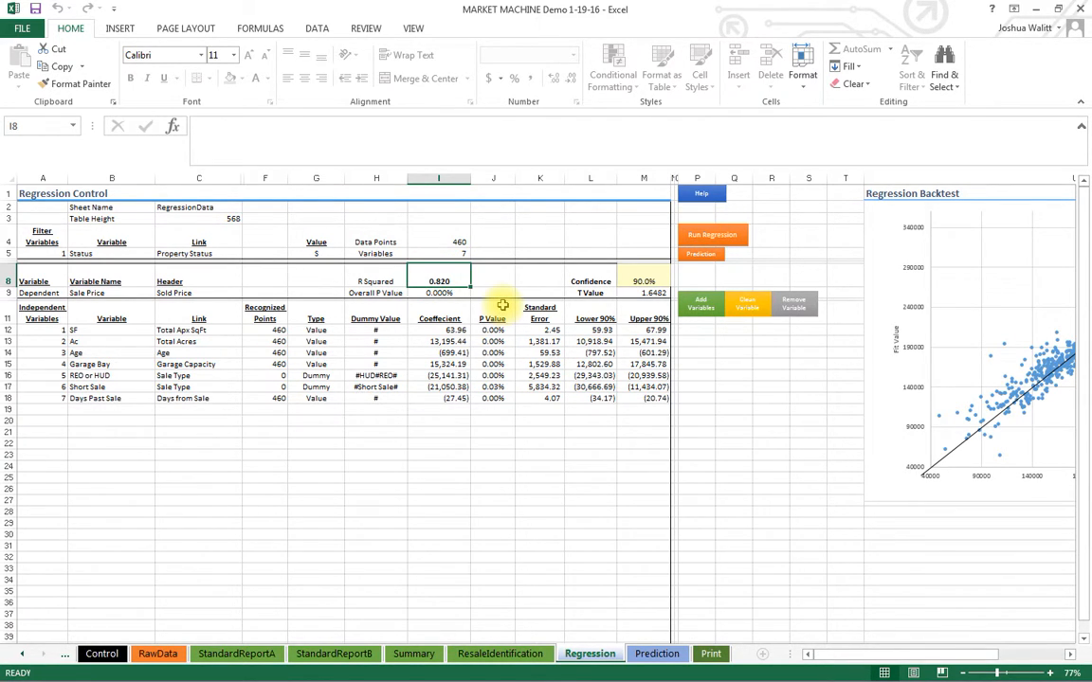
Read the RegressionHelp sheet, covering its numbered steps and the annotated Regression Control diagram.
click(21, 656)
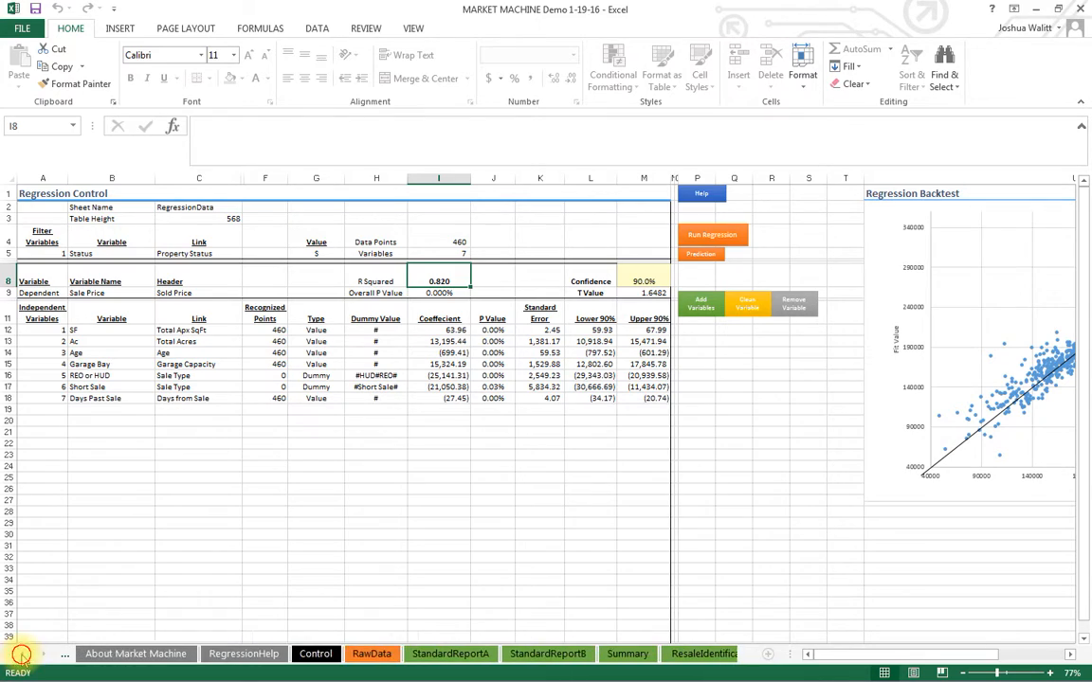
click(246, 654)
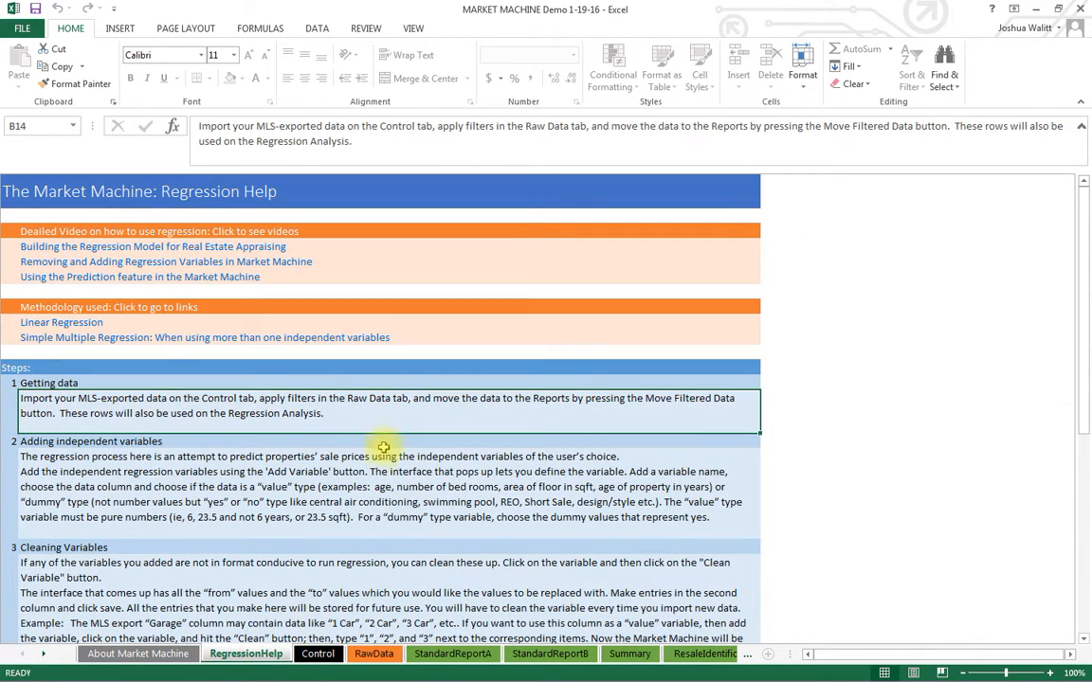
scroll(384, 455, down, 4)
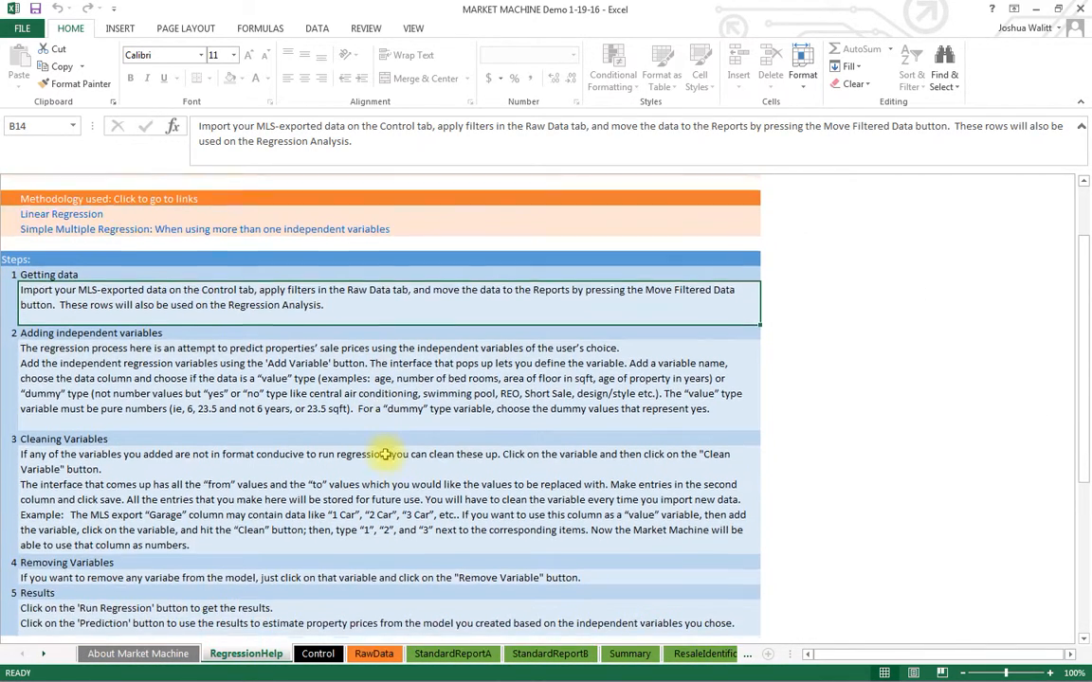
scroll(385, 455, down, 6)
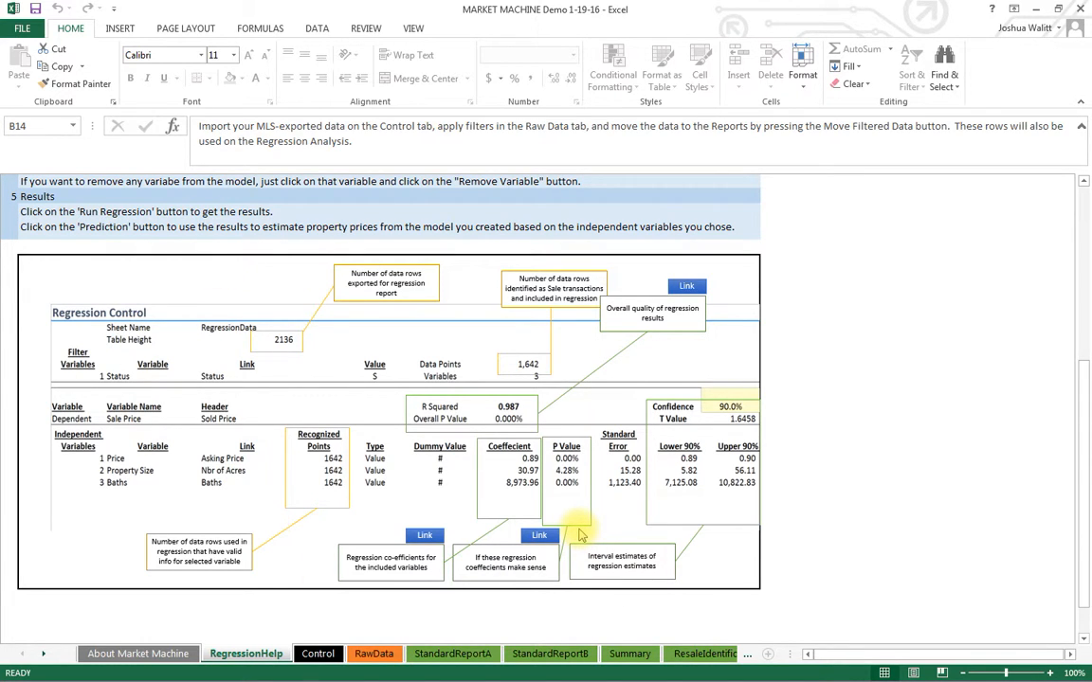
click(42, 654)
click(43, 653)
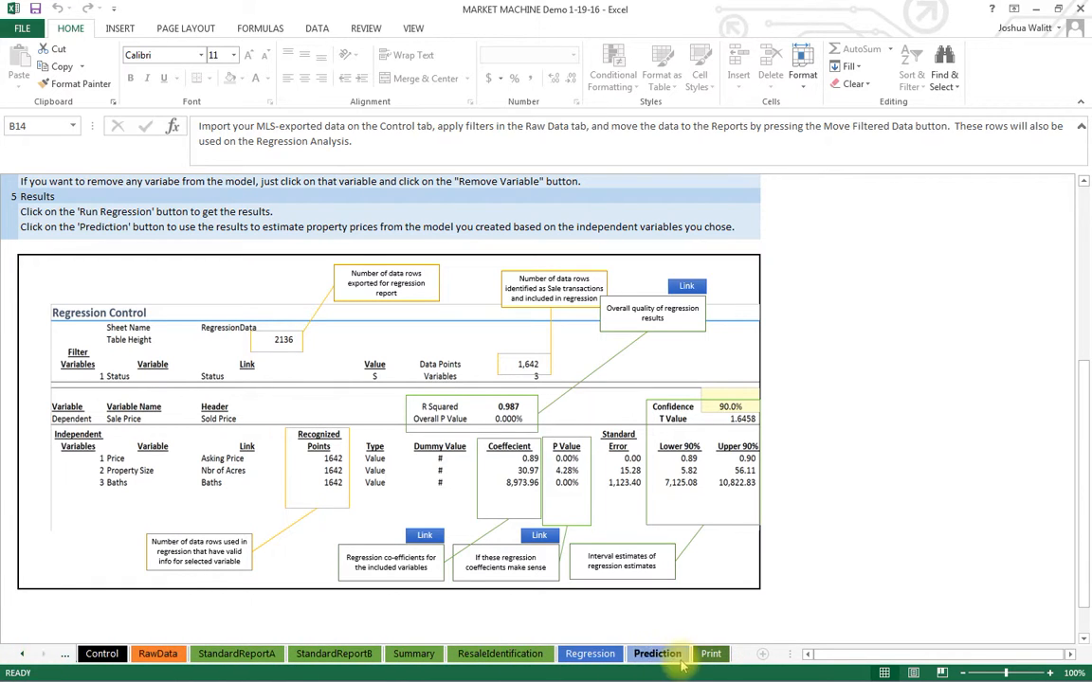
Return to the Regression sheet and examine the P Value column, the lower and upper bounds, and the Confidence setting.
click(588, 657)
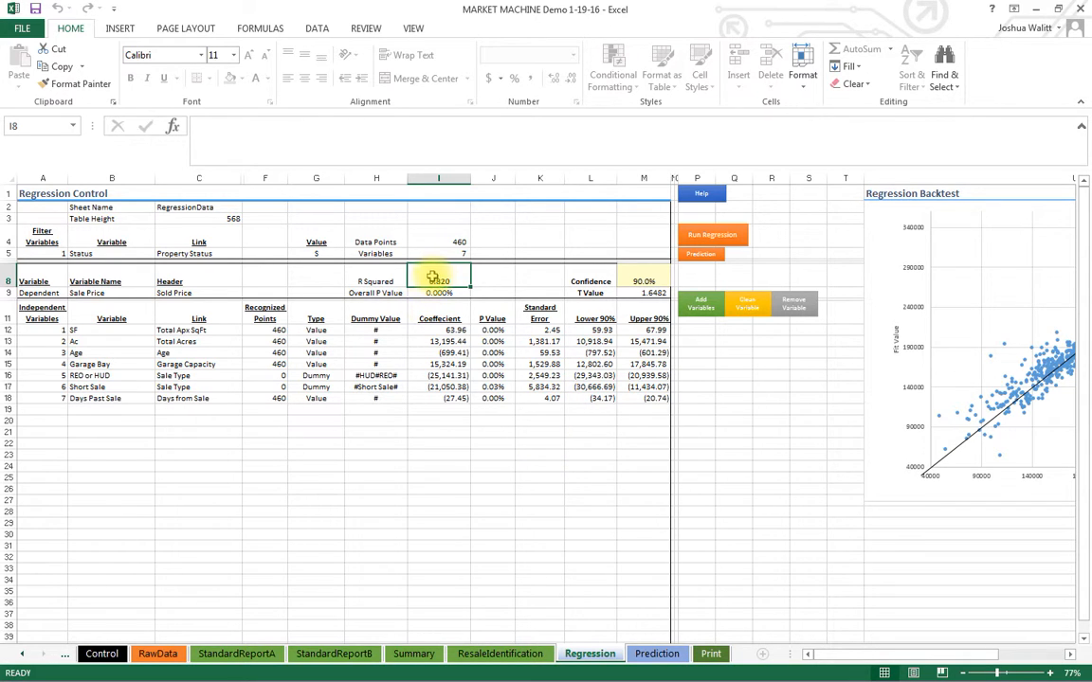
click(491, 313)
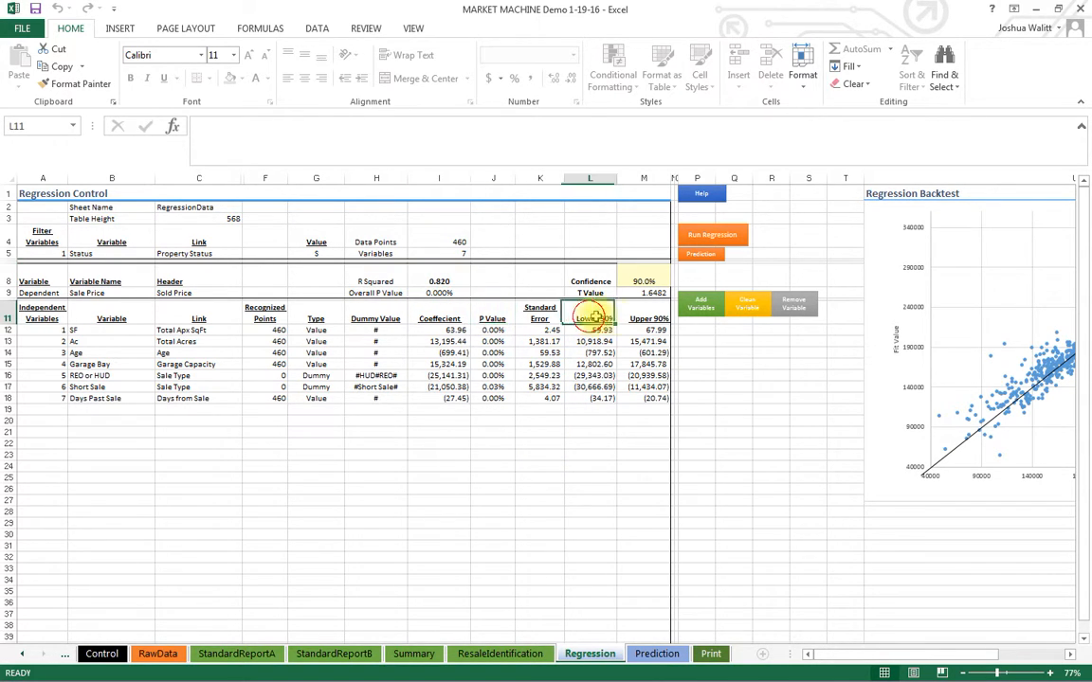
drag(589, 315, 645, 397)
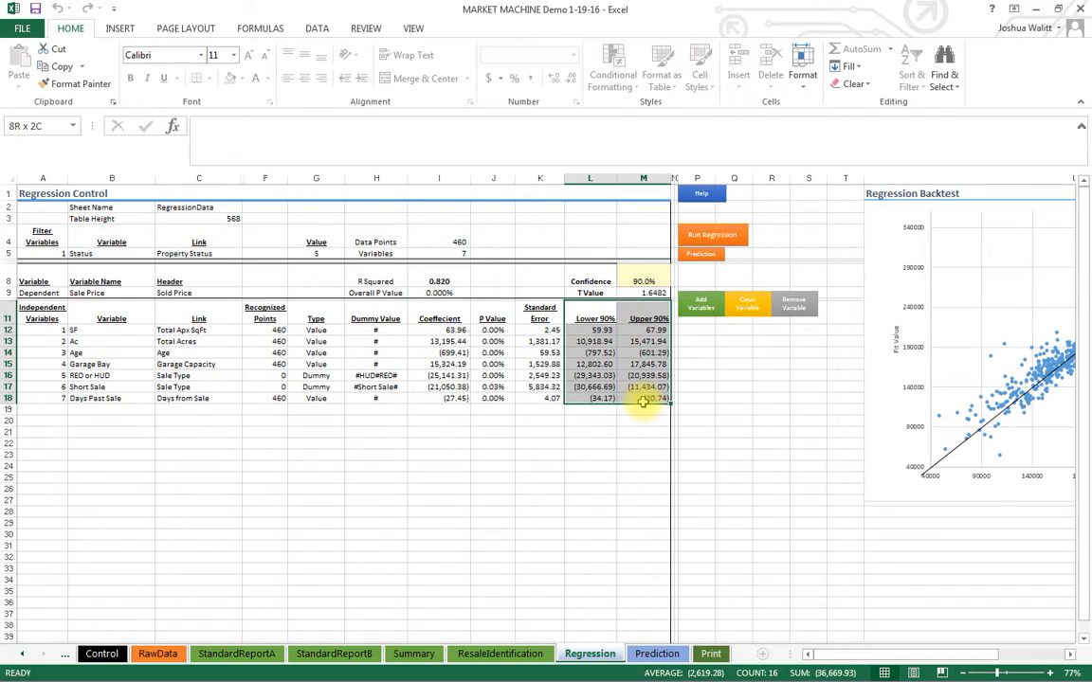
click(642, 281)
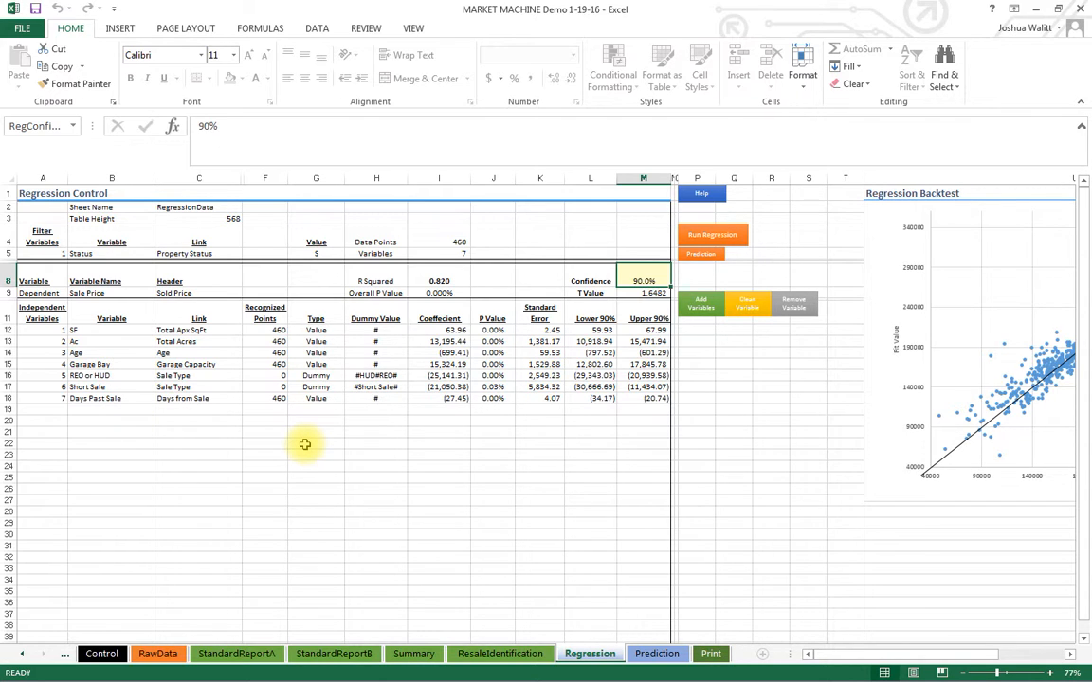
Remove the SF variable from the regression model and check the recalculated R Squared.
click(88, 331)
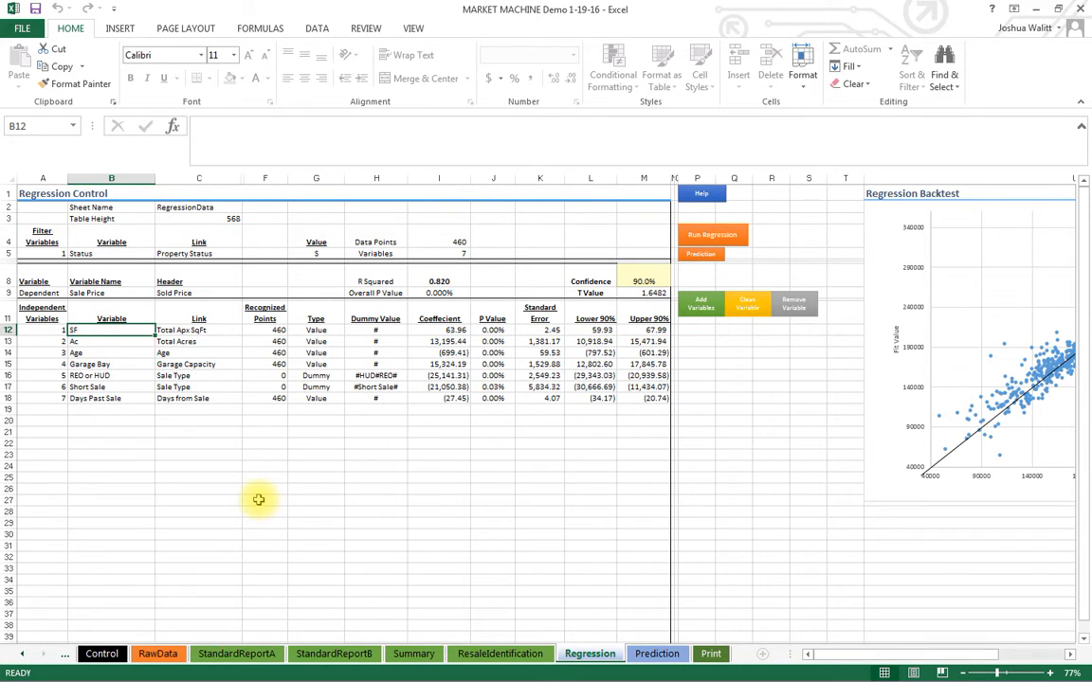
click(794, 310)
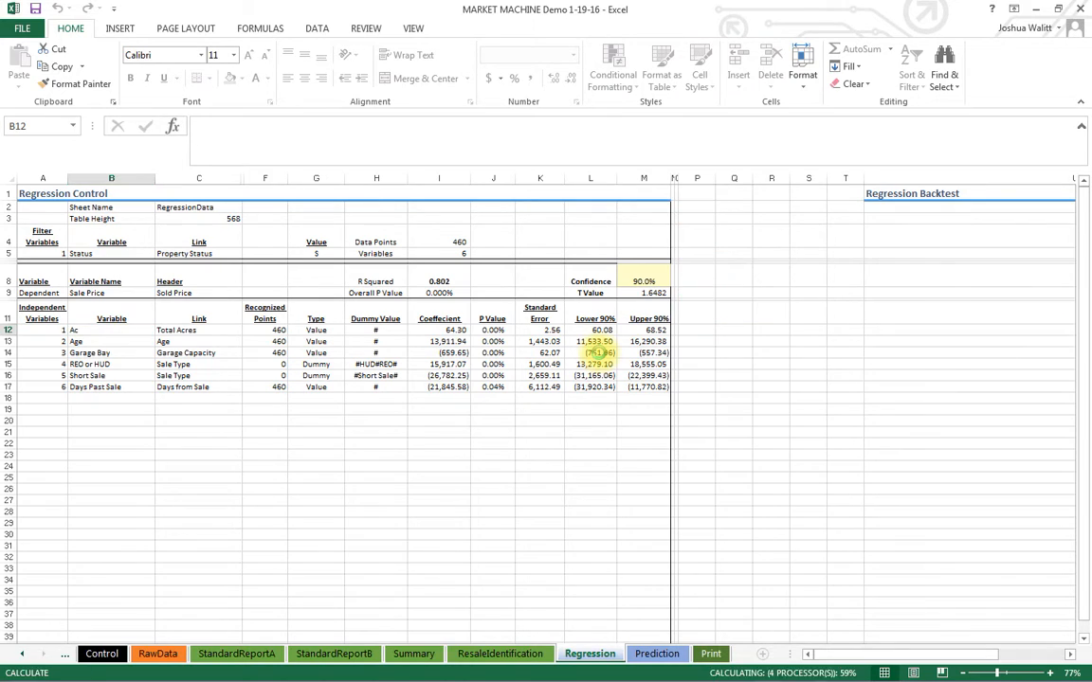
click(435, 277)
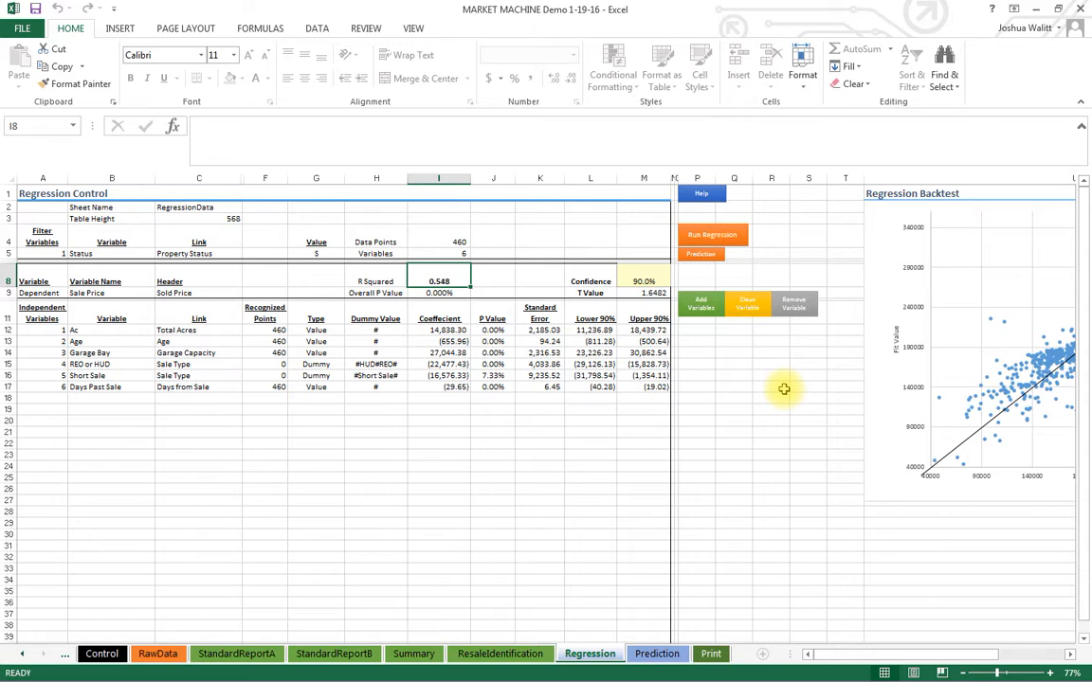
Add an independent variable named SF to the regression, sourced from Total Apx SqFt with the Value type.
click(702, 310)
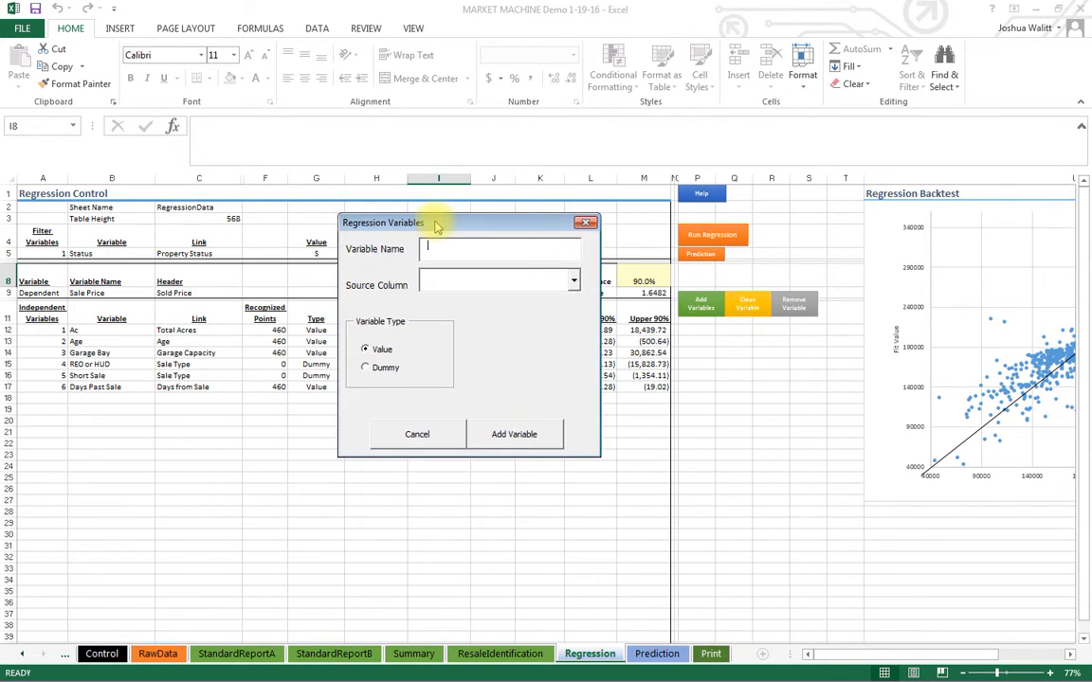
click(573, 279)
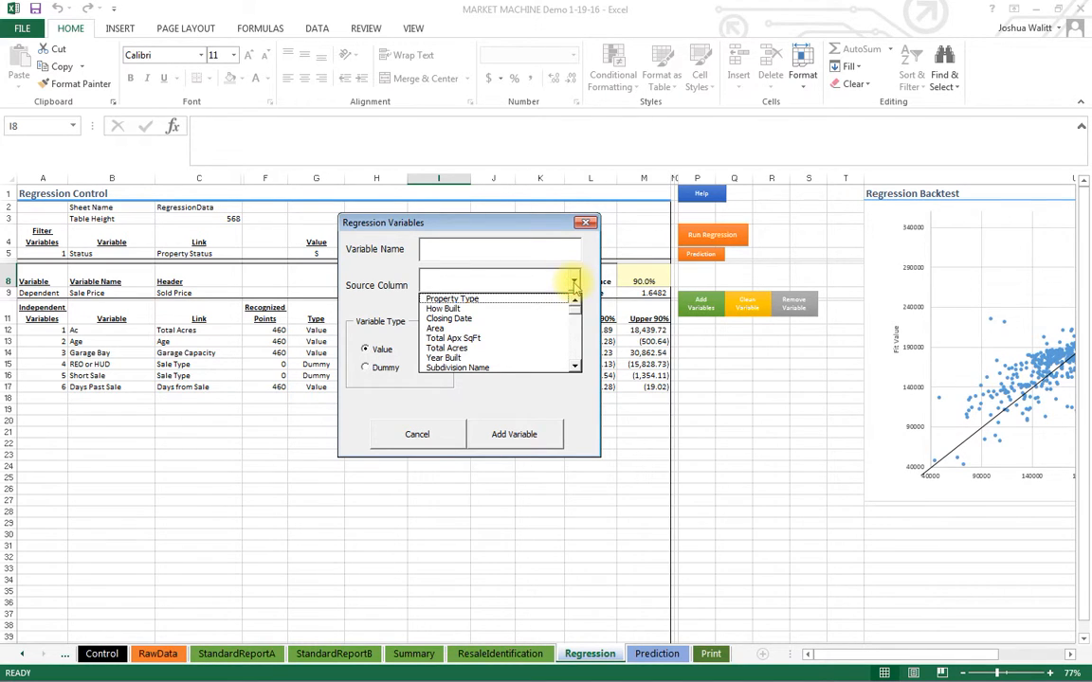
click(488, 342)
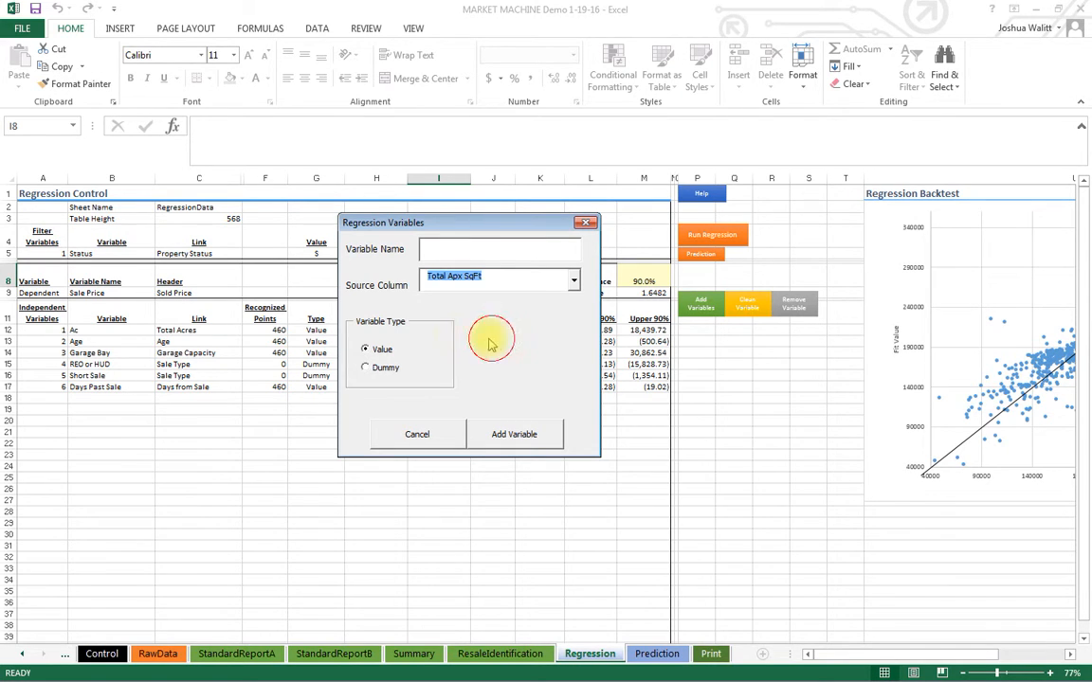
click(451, 249)
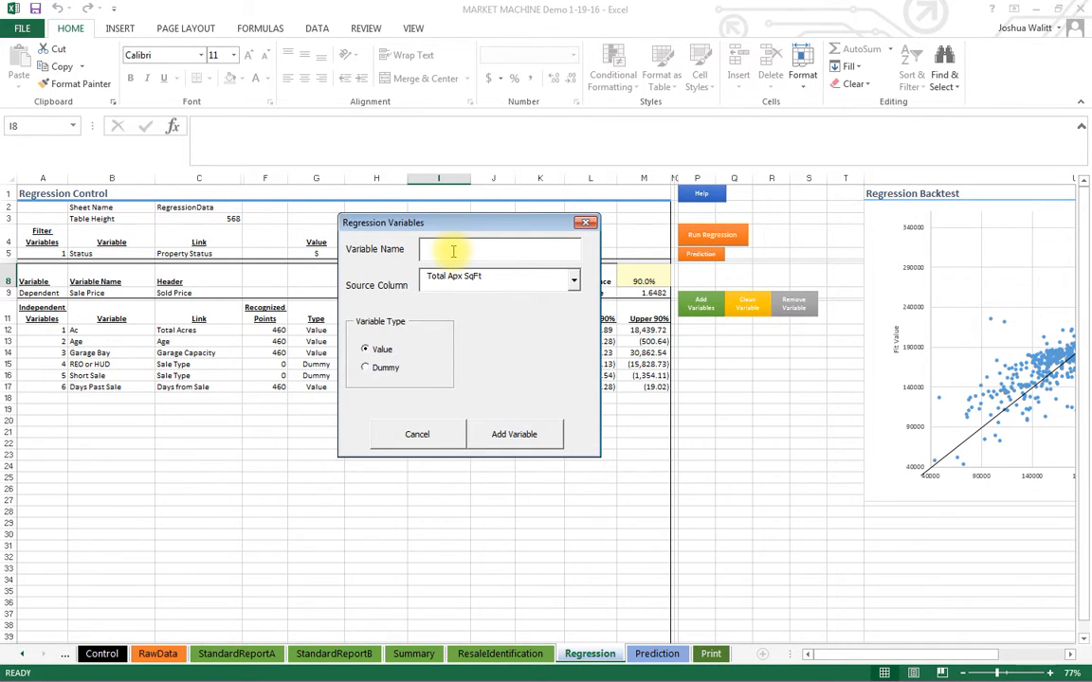
text(SF)
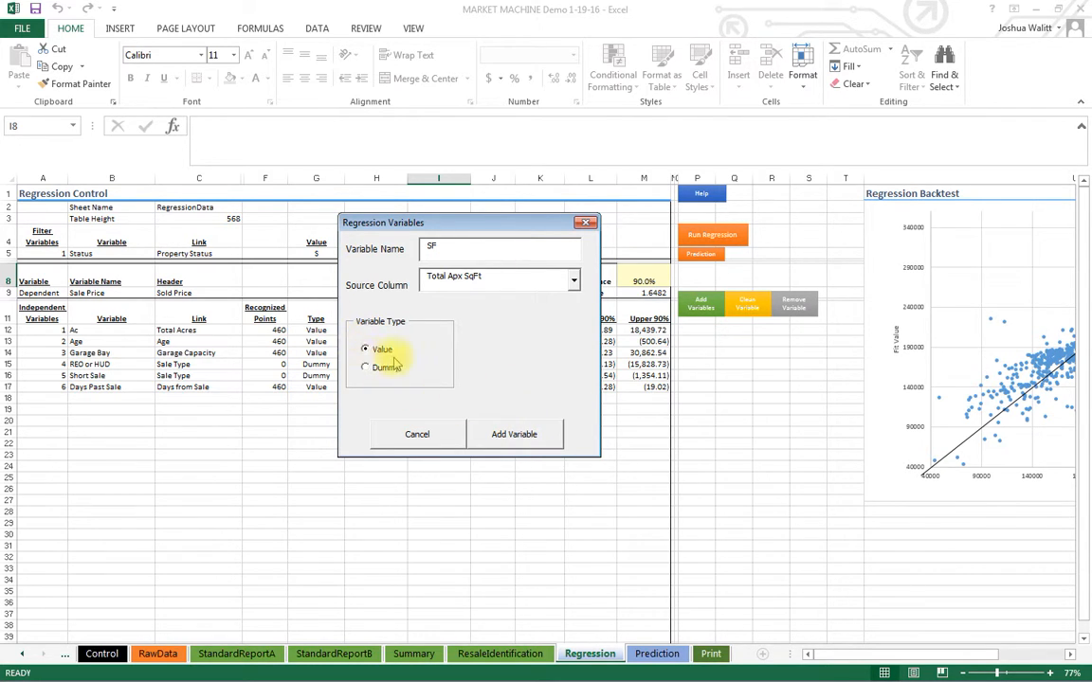
click(516, 434)
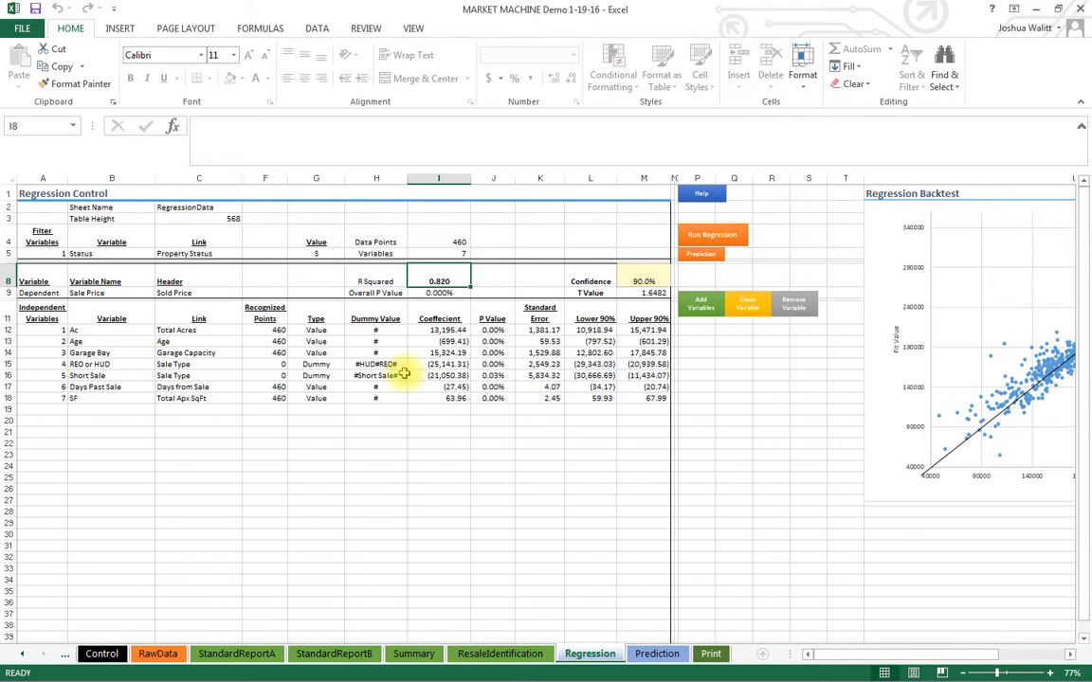
Add a dummy variable named Chatfields from the Subdivision Name column, covering Chatfield, Chatfield 2, Chatfield 3 and Chatfield 4.
click(700, 305)
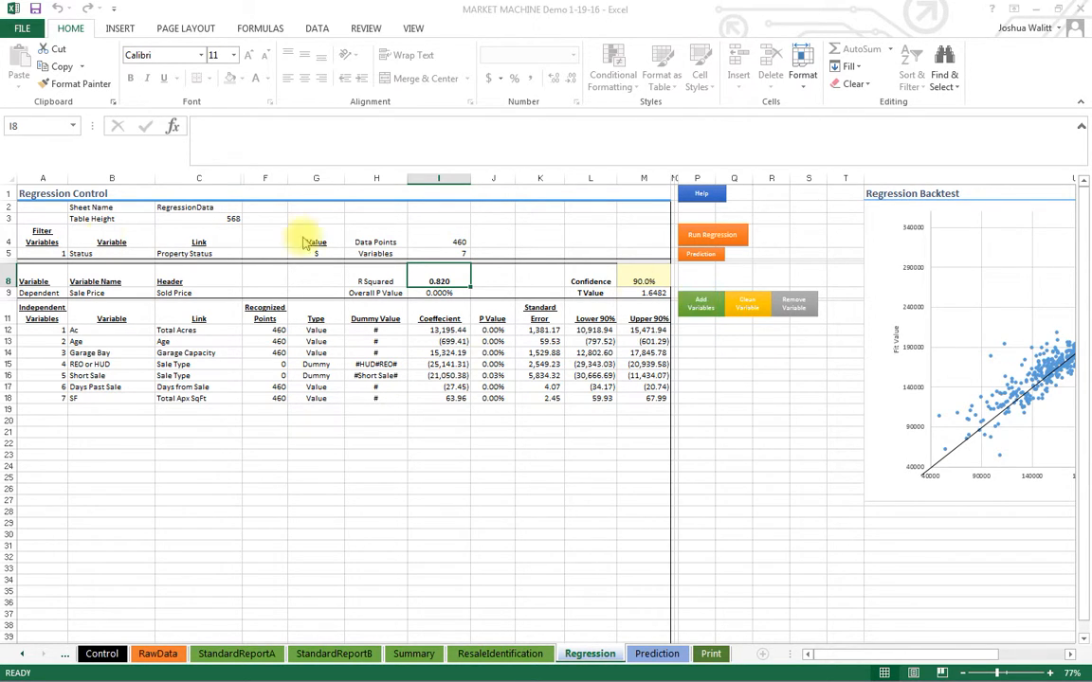
drag(394, 221, 379, 217)
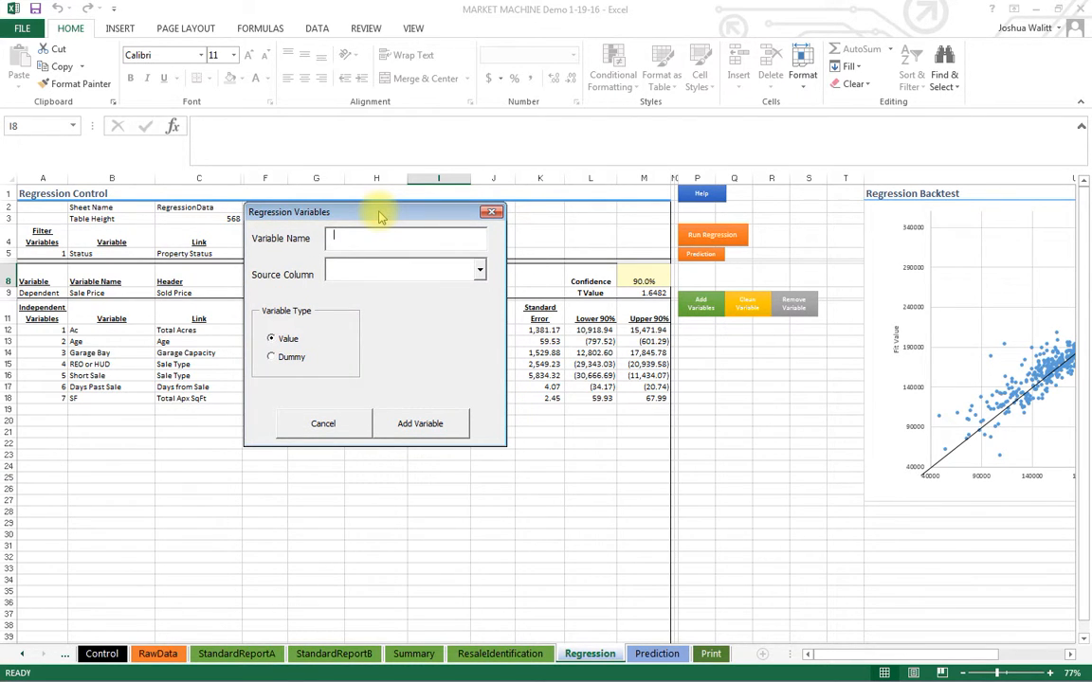
click(480, 272)
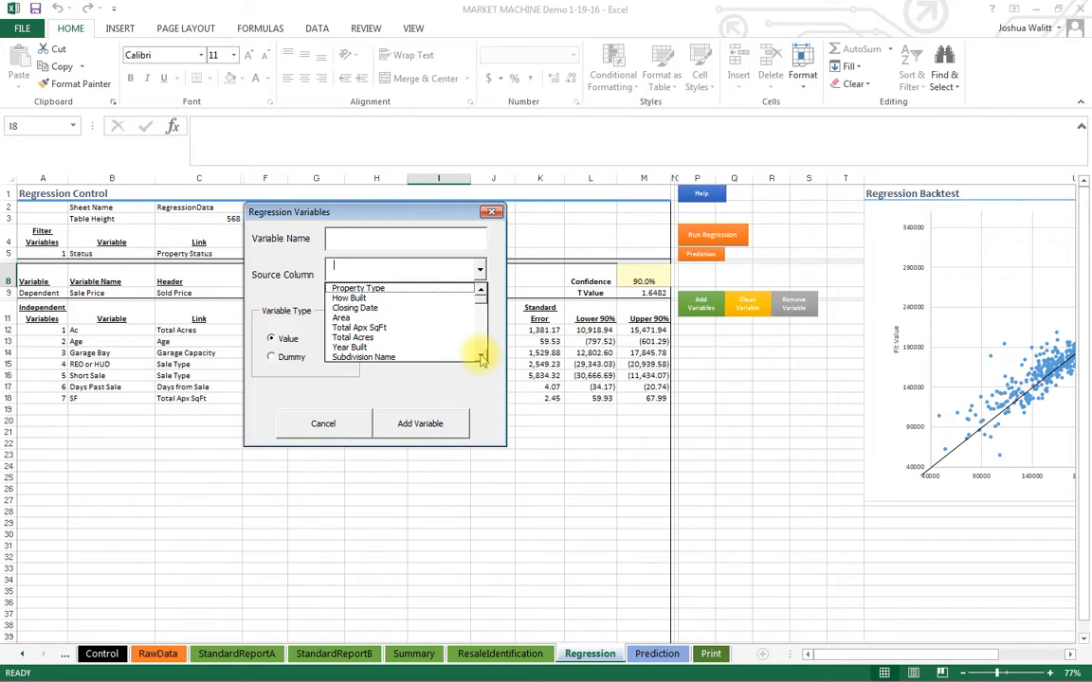
click(399, 358)
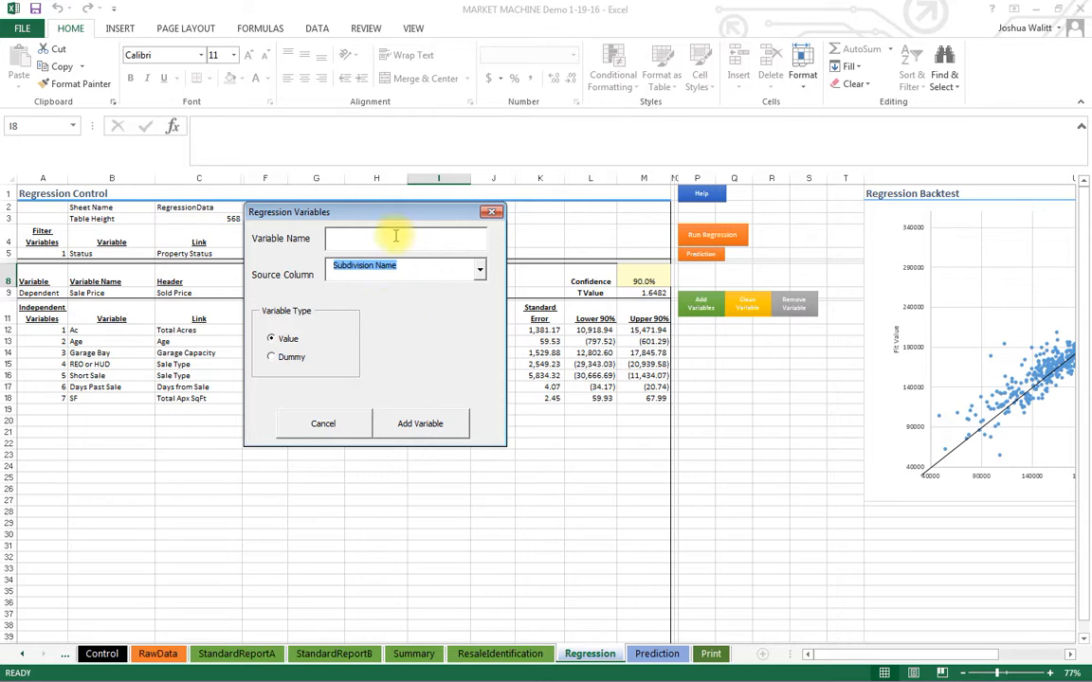
click(273, 358)
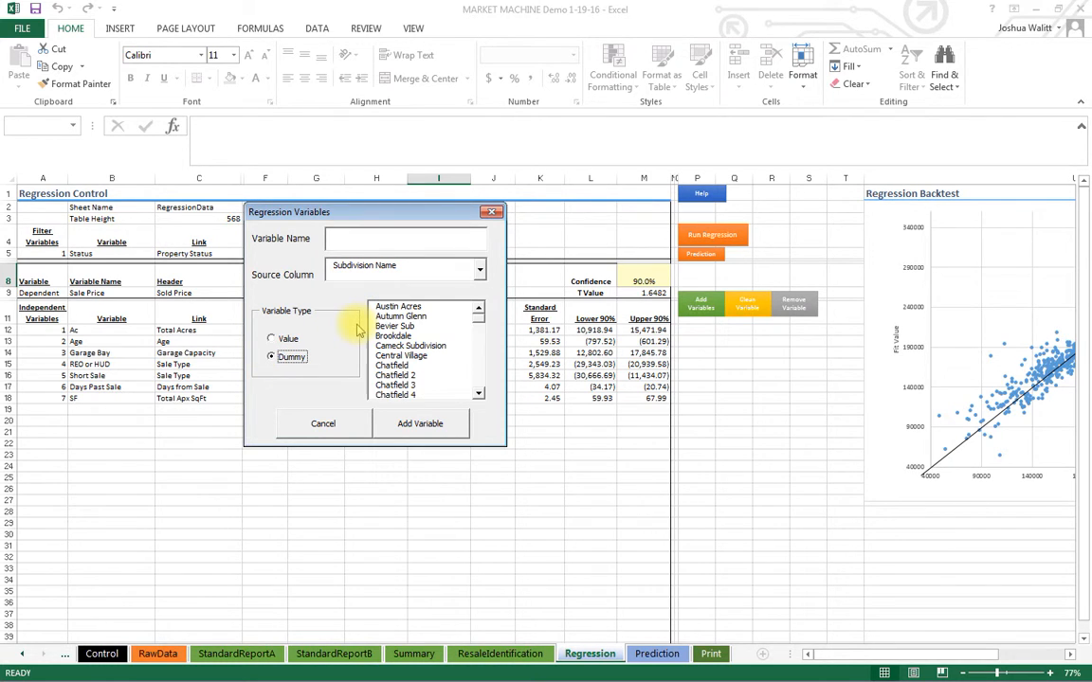
drag(392, 365, 479, 393)
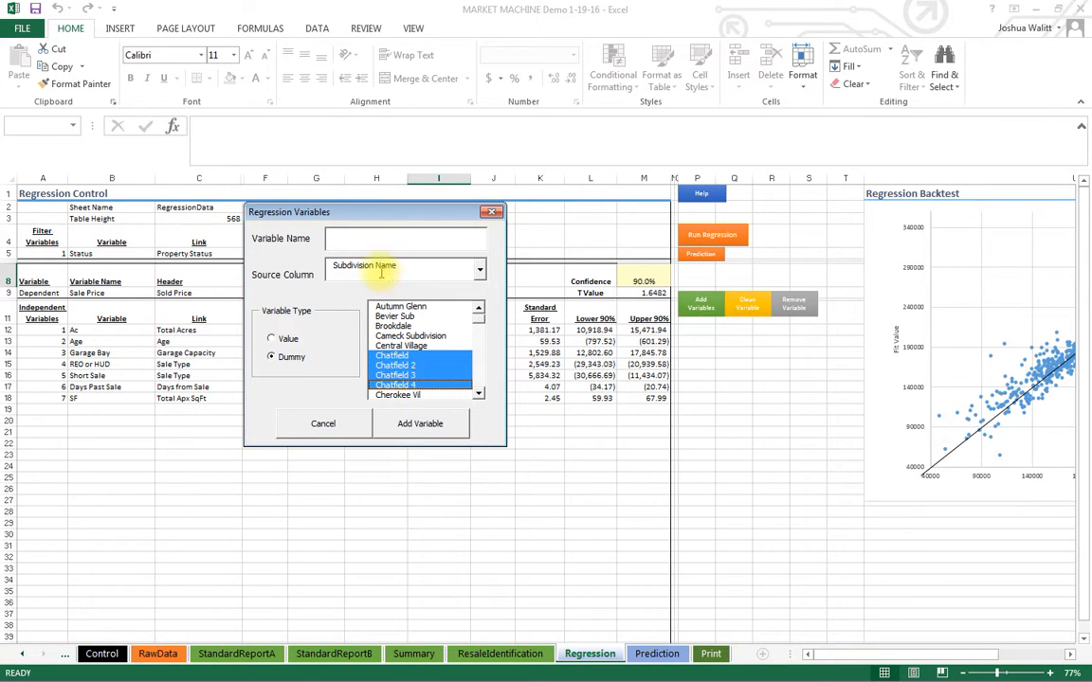
click(365, 240)
text(Chatfields)
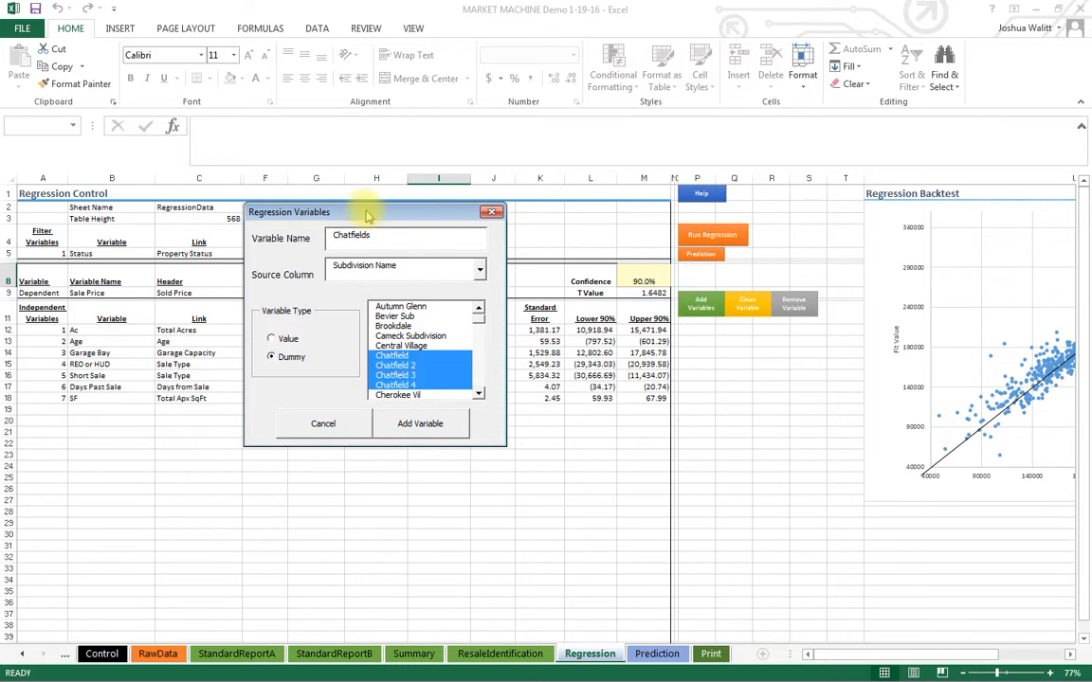
drag(424, 235, 338, 244)
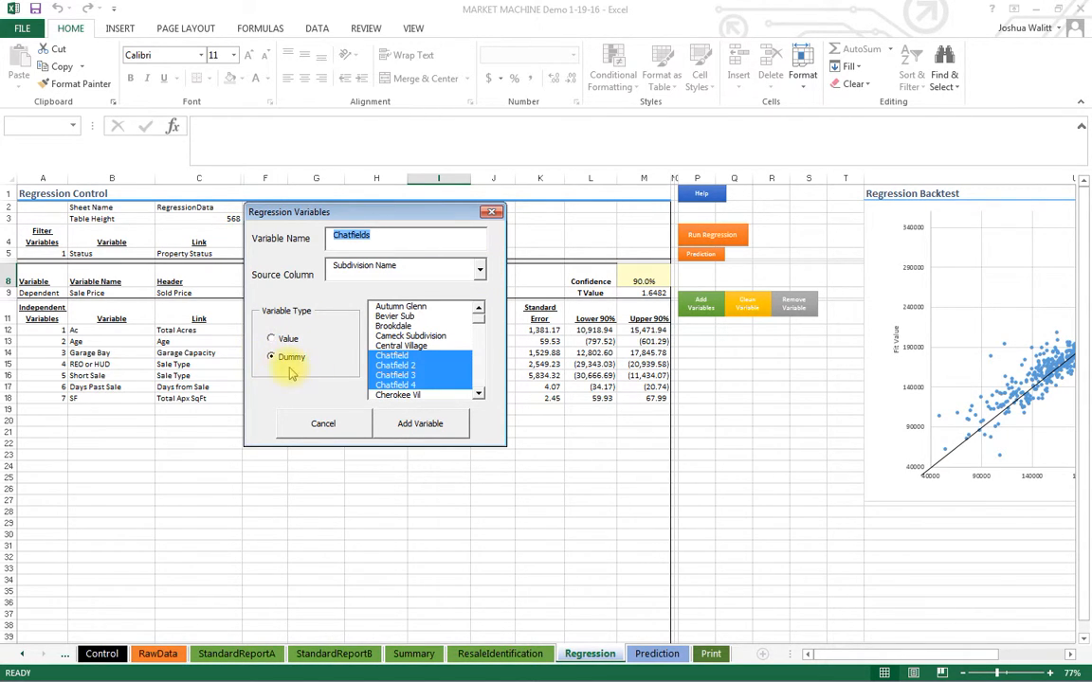
click(421, 423)
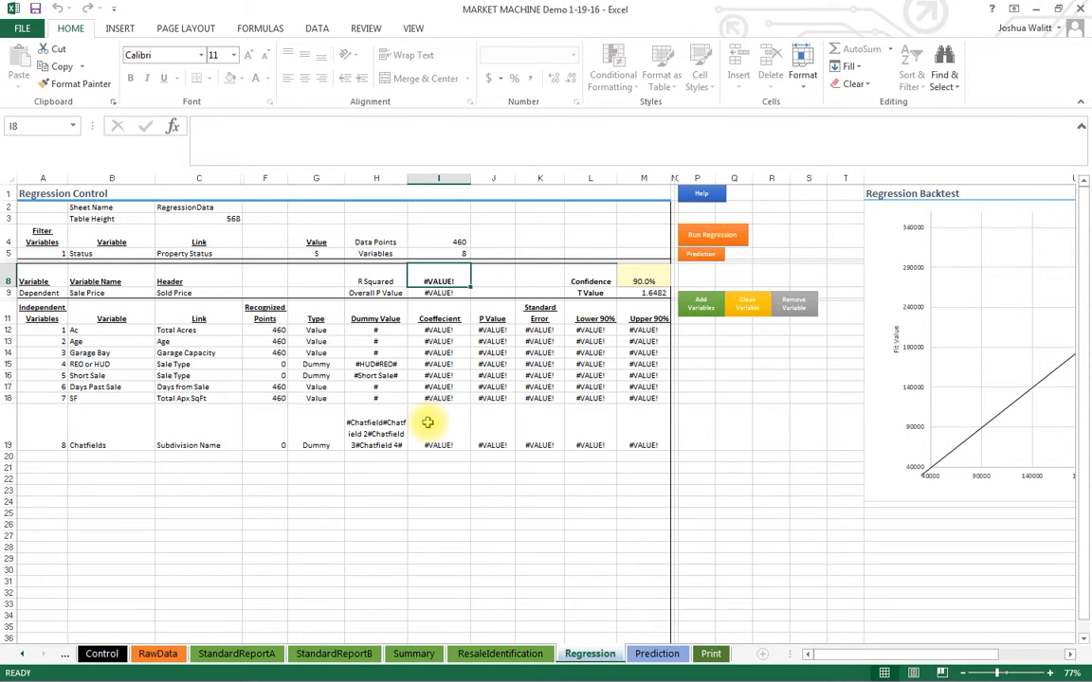
Examine the Chatfields row in the regression results, checking its coefficient and P value.
drag(142, 422, 524, 430)
click(87, 458)
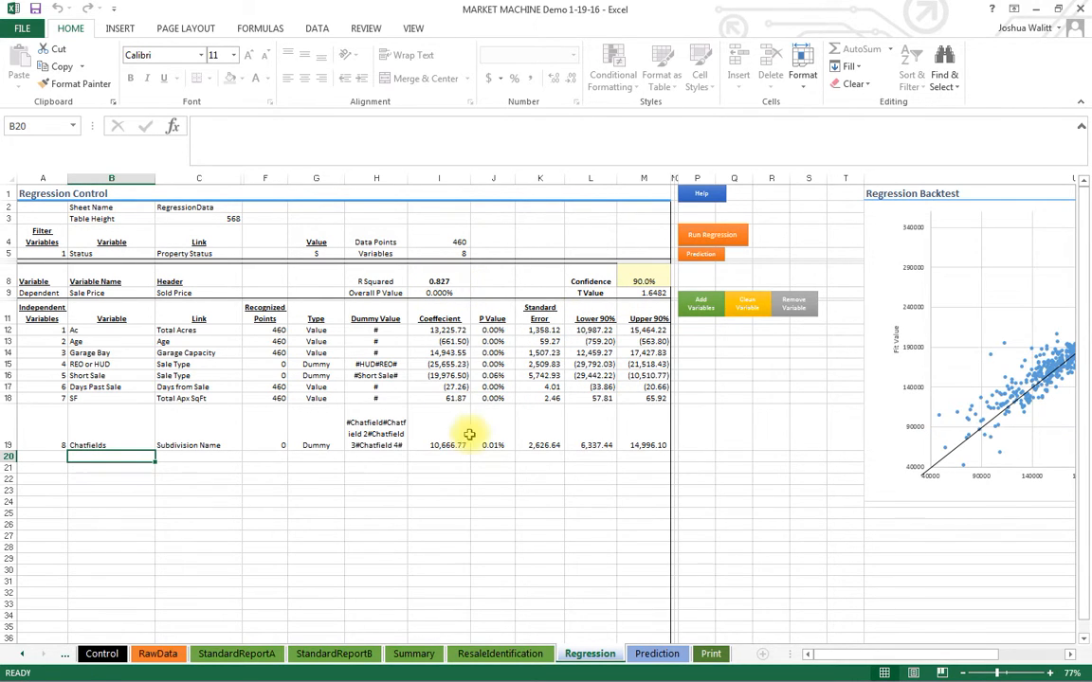
drag(450, 431, 480, 438)
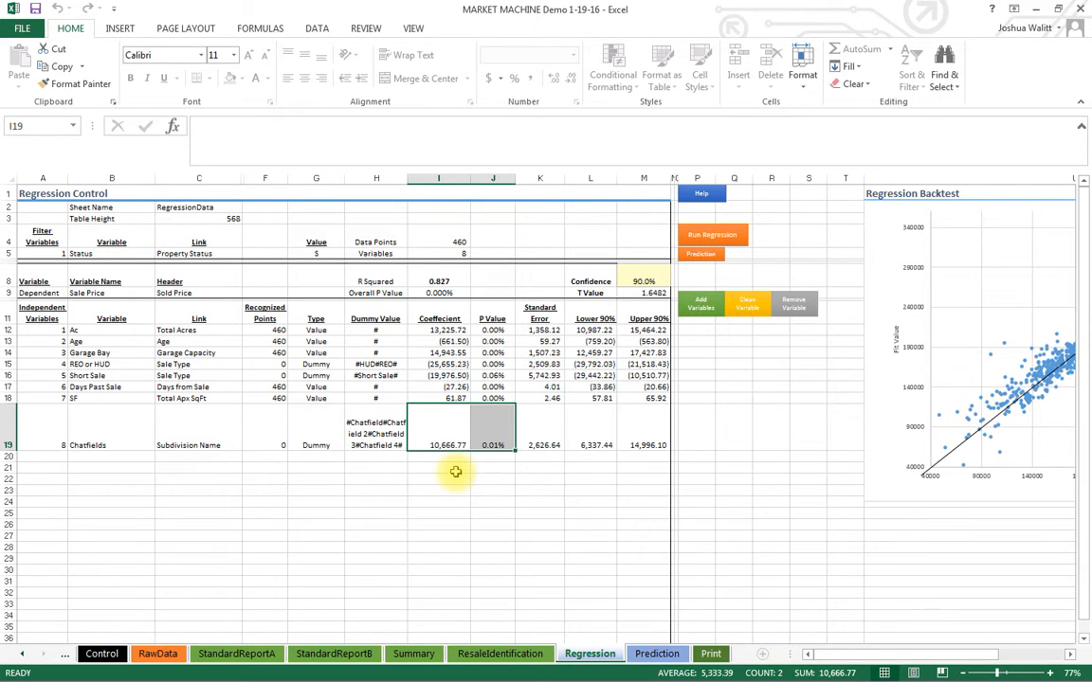
click(90, 423)
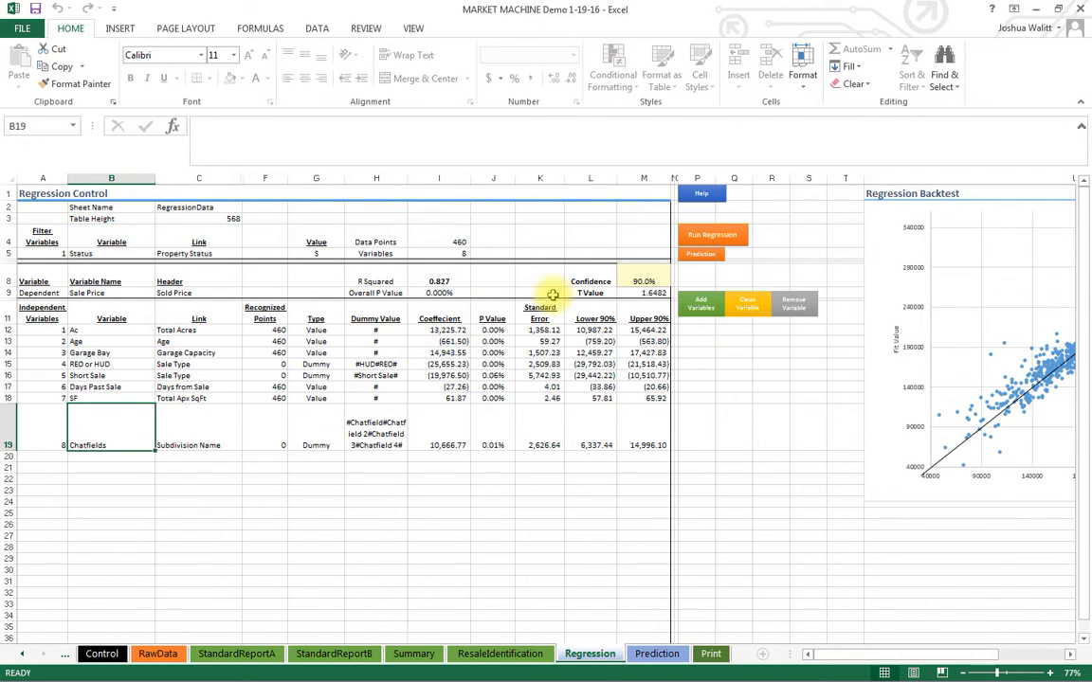
Go to the Prediction sheet and enter input values of 1800 for Ac, 12 for Age and 2 for Garage Bay.
click(702, 258)
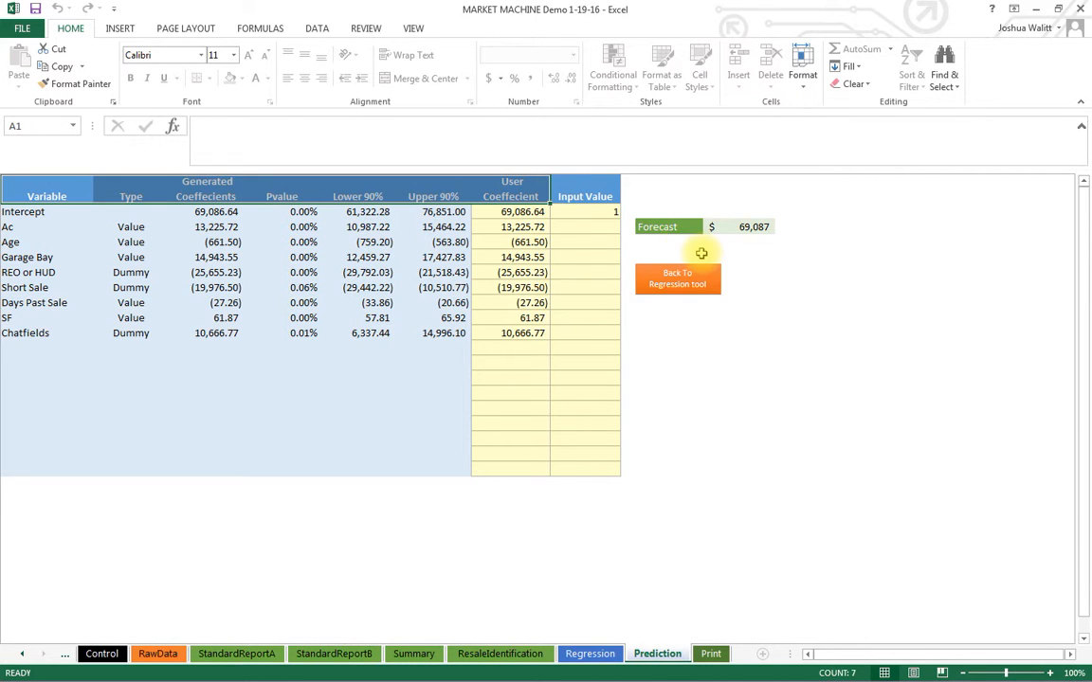
click(585, 226)
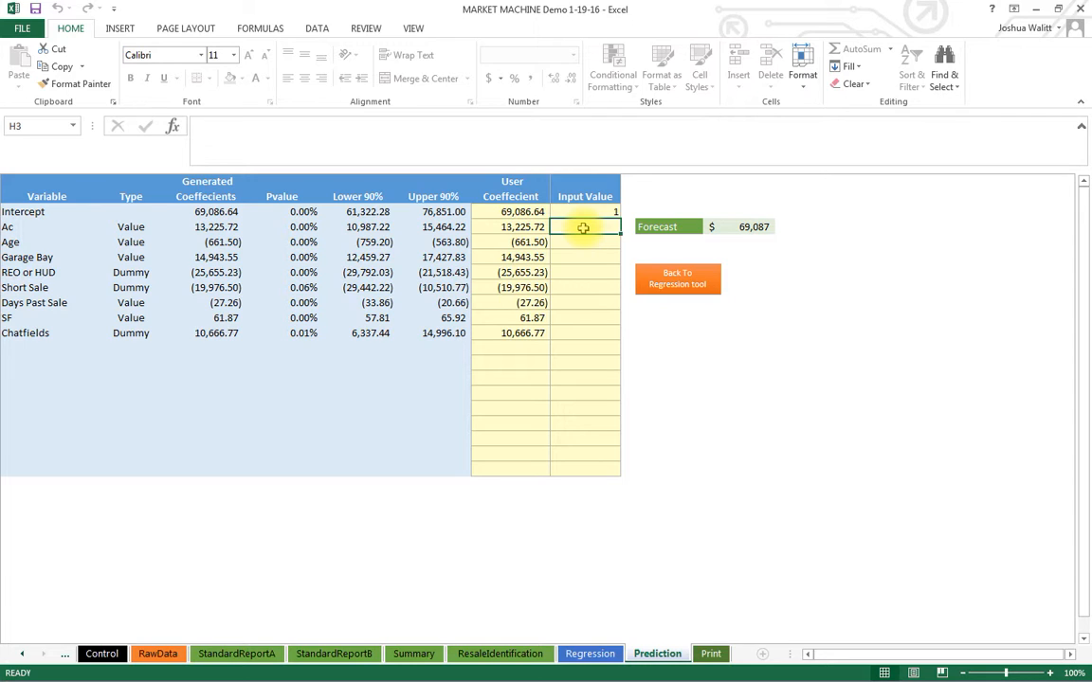
text(1800)
key(Return)
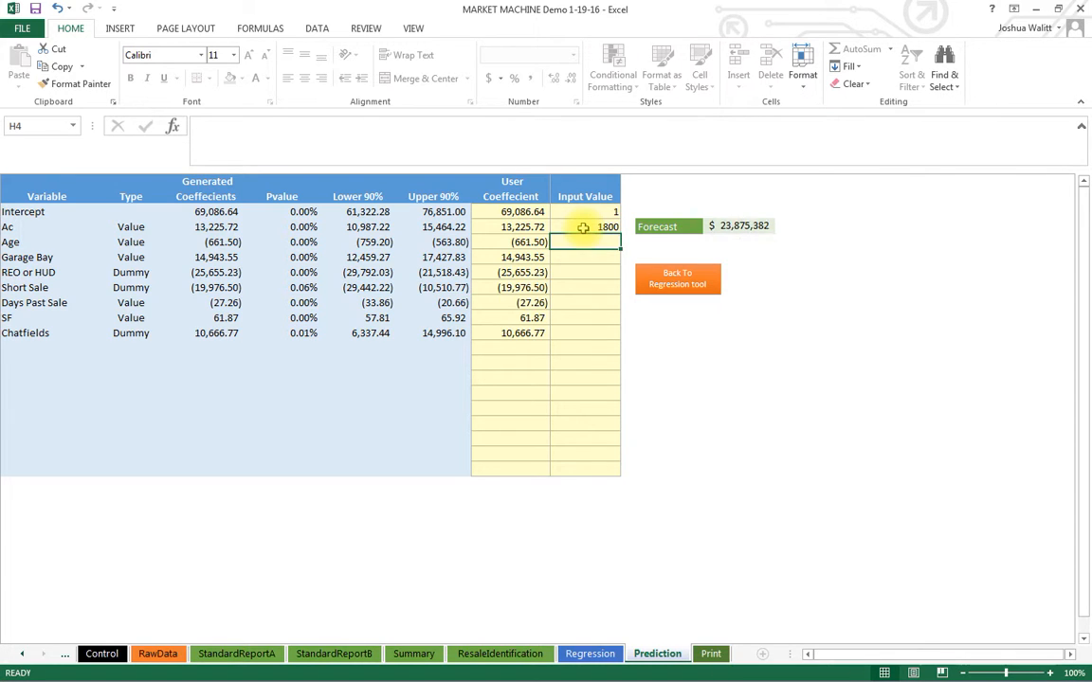
text(12)
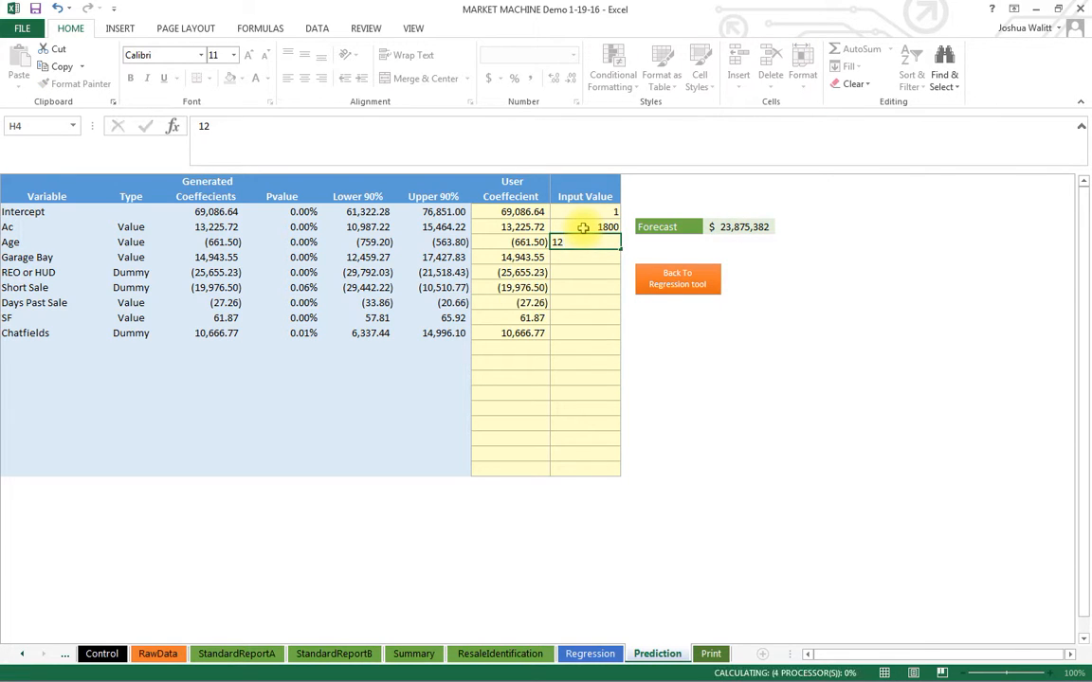
key(Return)
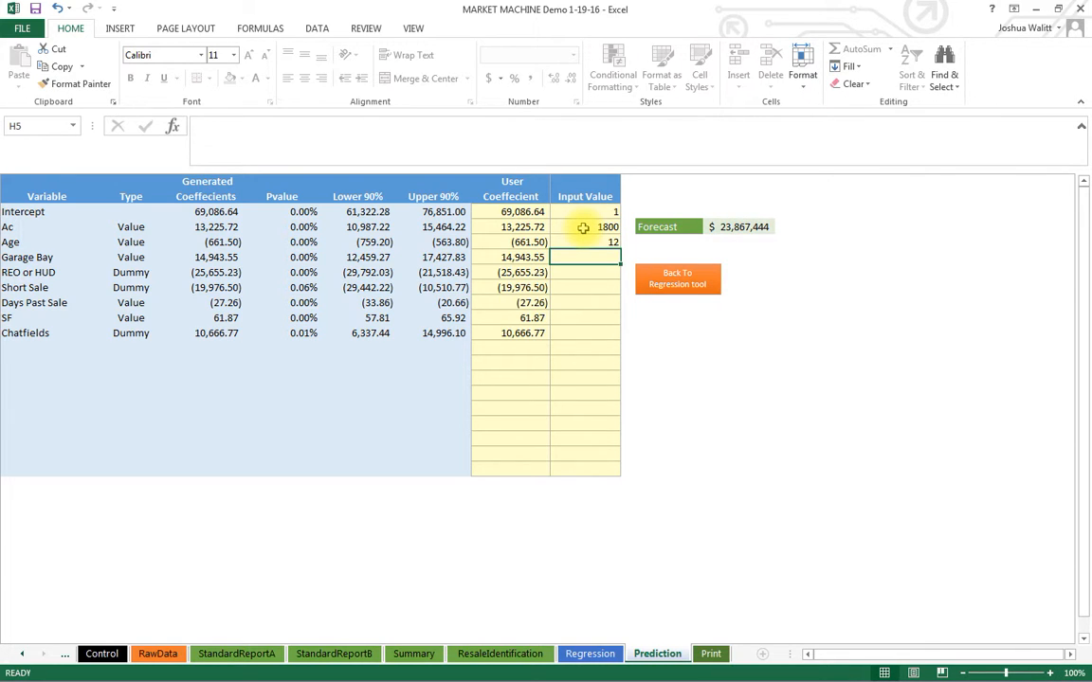
text(2)
key(Return)
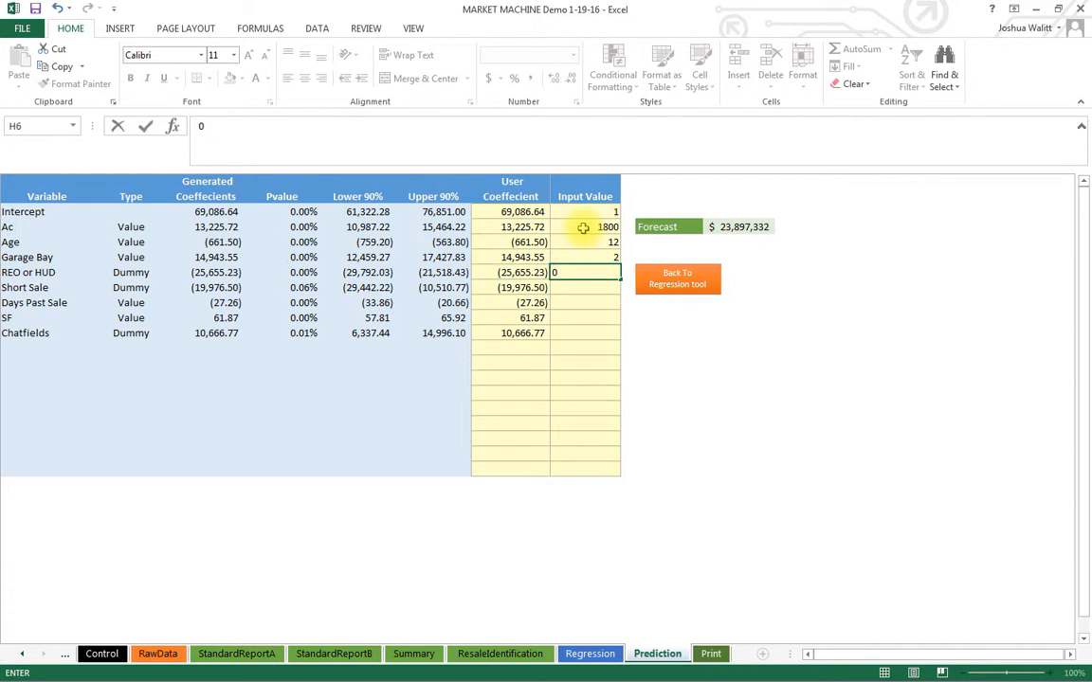
Enter 0 as the input value for REO or HUD, Short Sale and Days Past Sale.
text(0)
key(Return)
text(0)
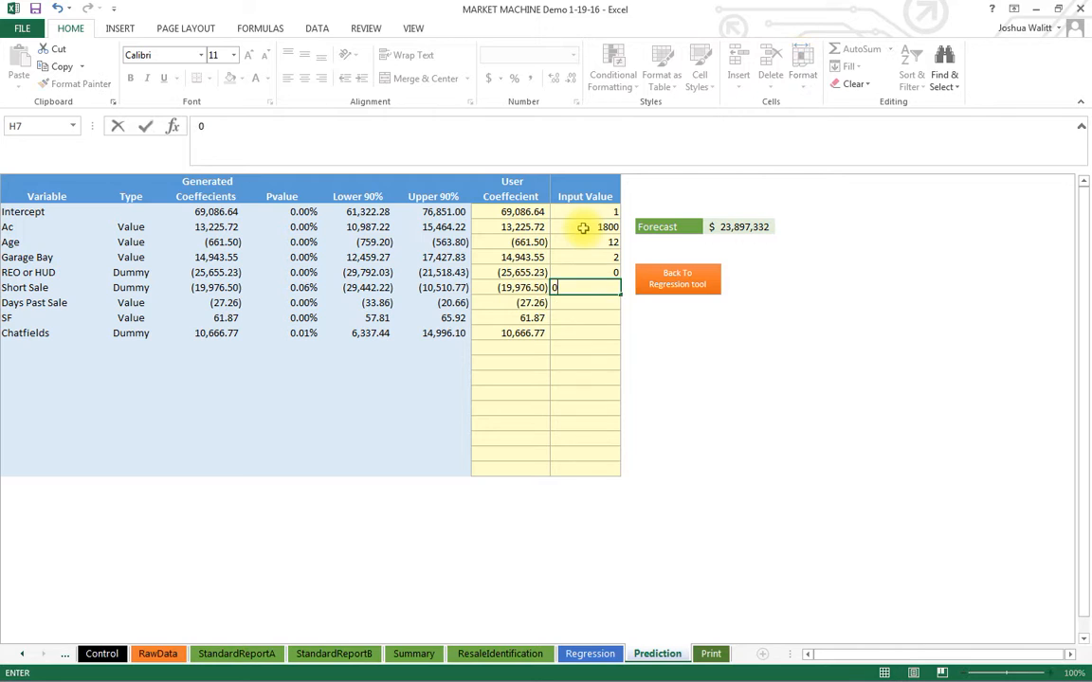
key(Return)
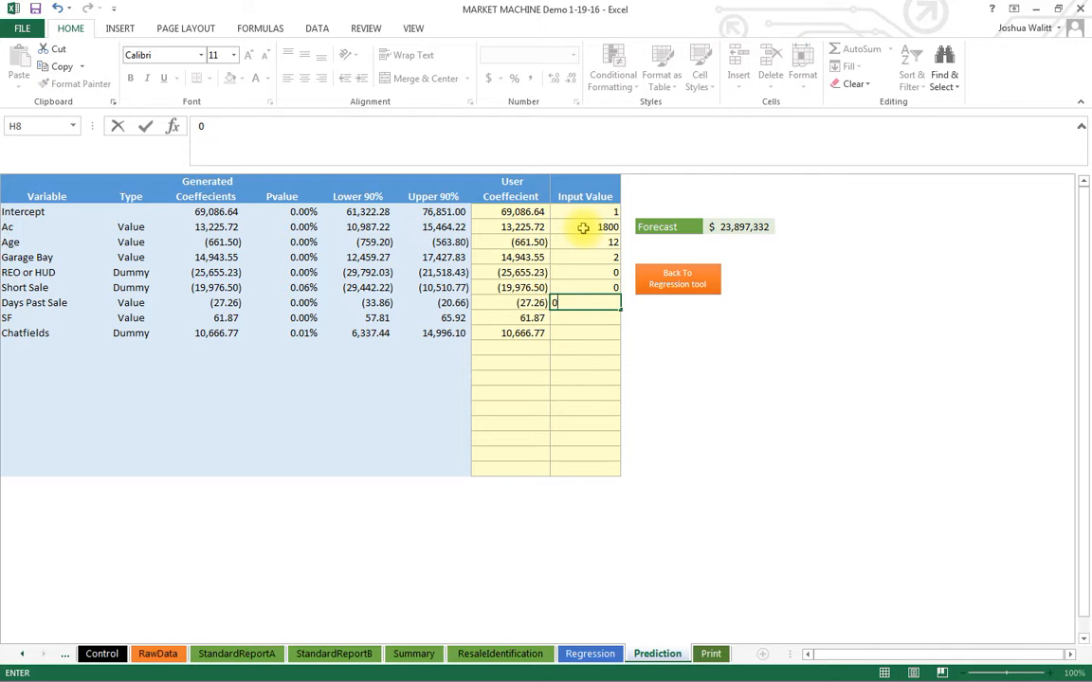
text(0)
Correct the Ac input value to 0.21.
click(583, 227)
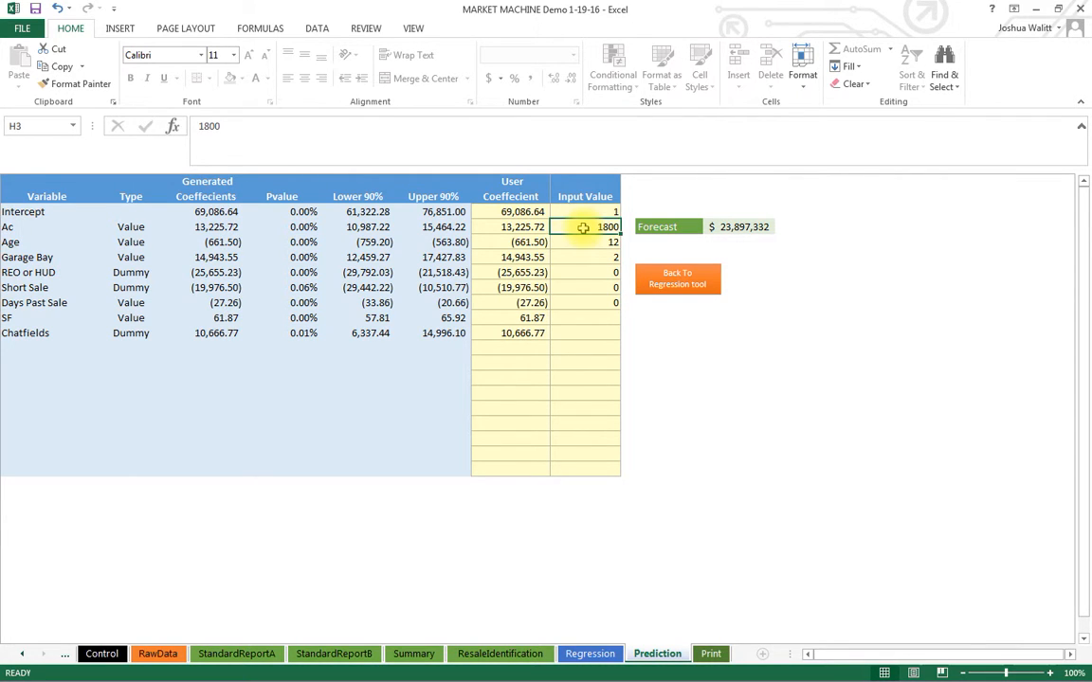
text(.21)
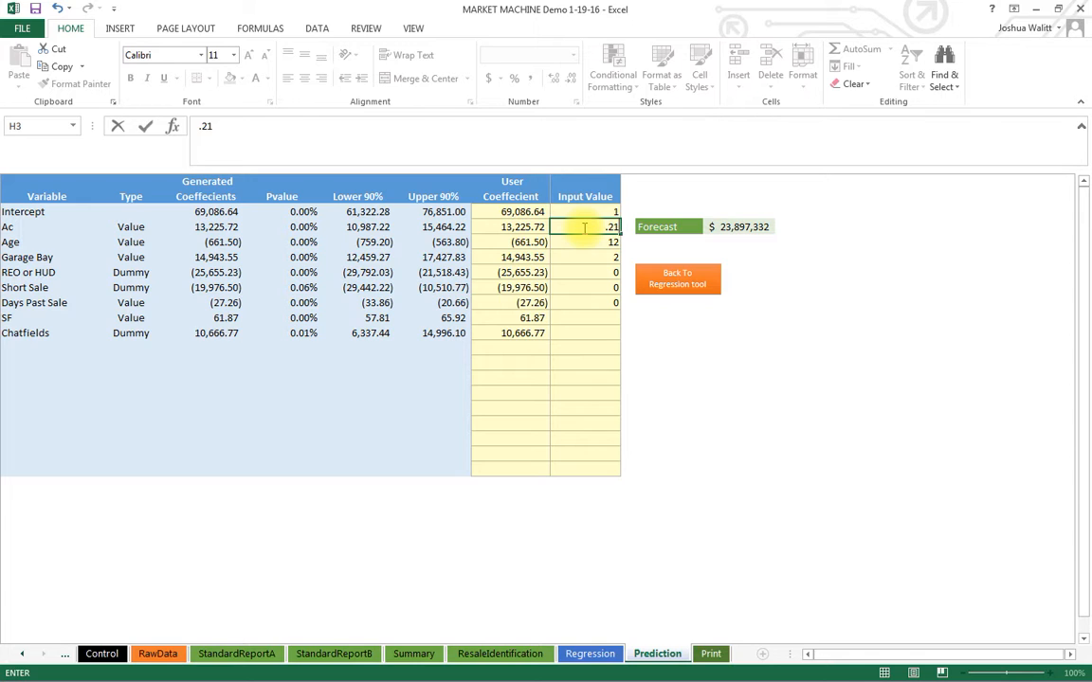
key(ctrl+Return)
Enter input values of 1800 for SF and 0 for Chatfields to complete the forecast inputs.
key(Down)
key(Down)
key(Down)
key(Down)
key(Down)
key(Down)
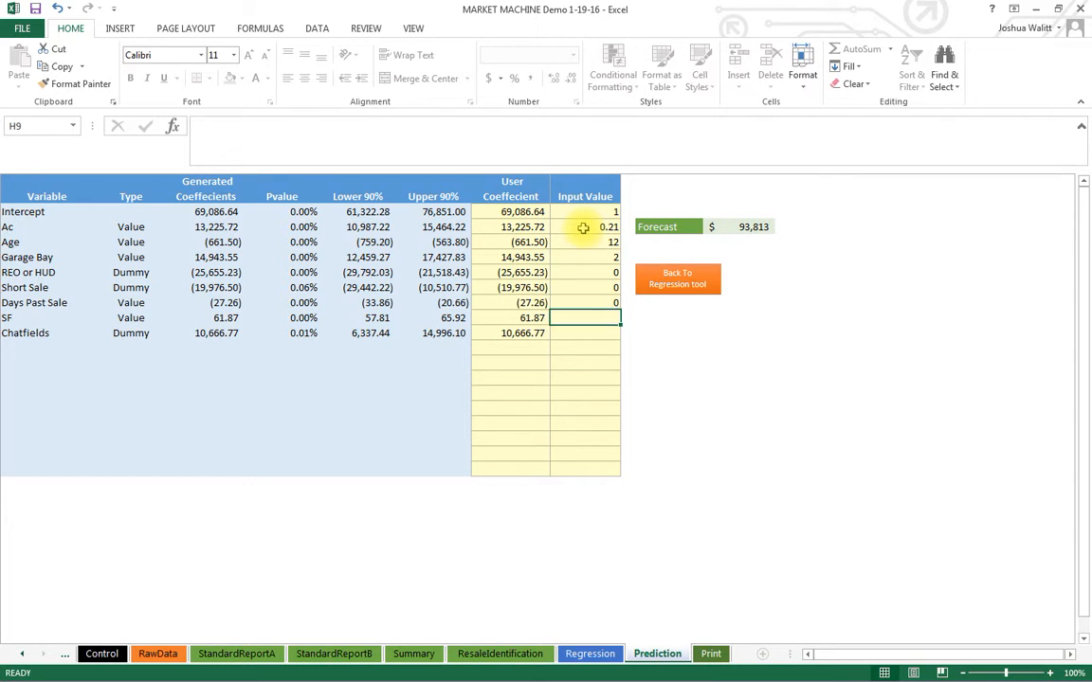
text(1800)
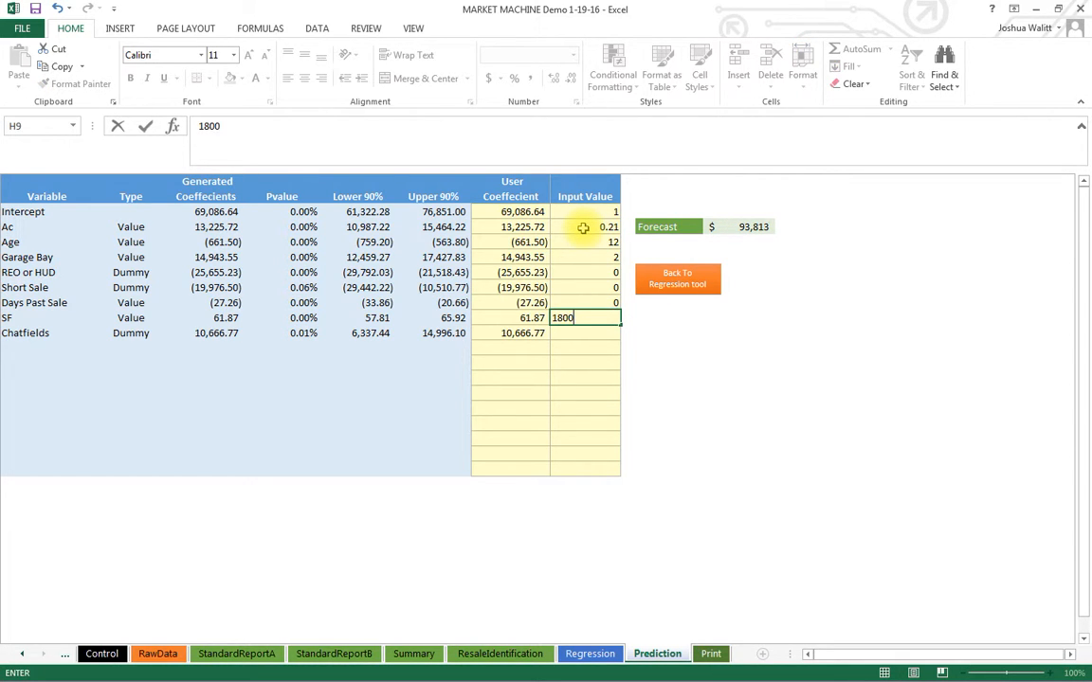
key(Return)
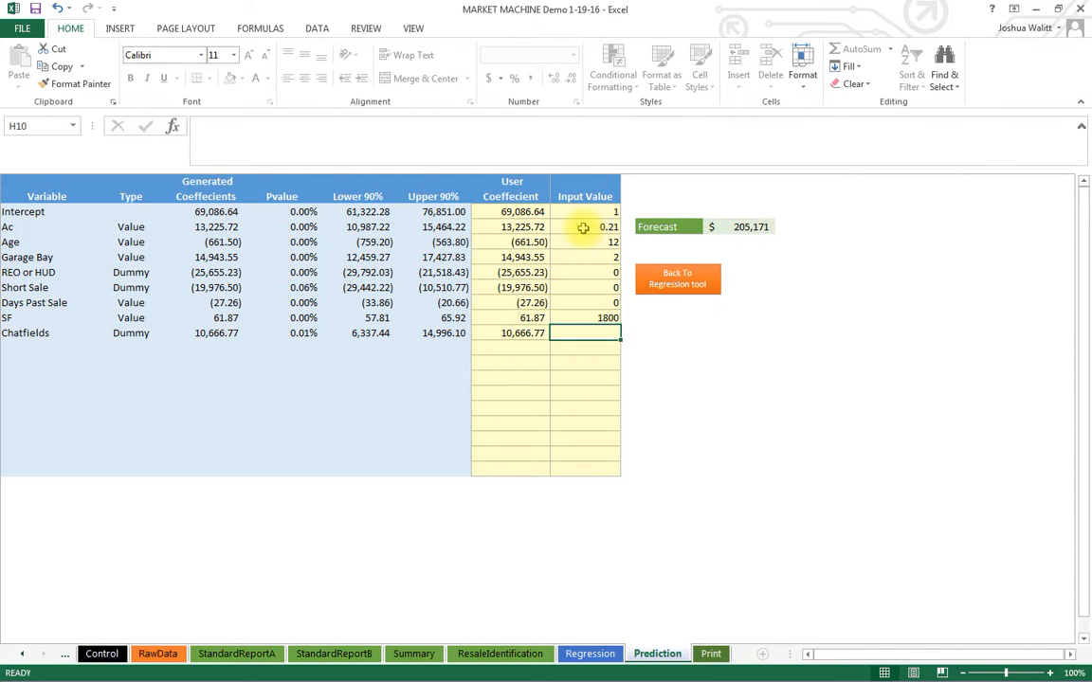
text(0)
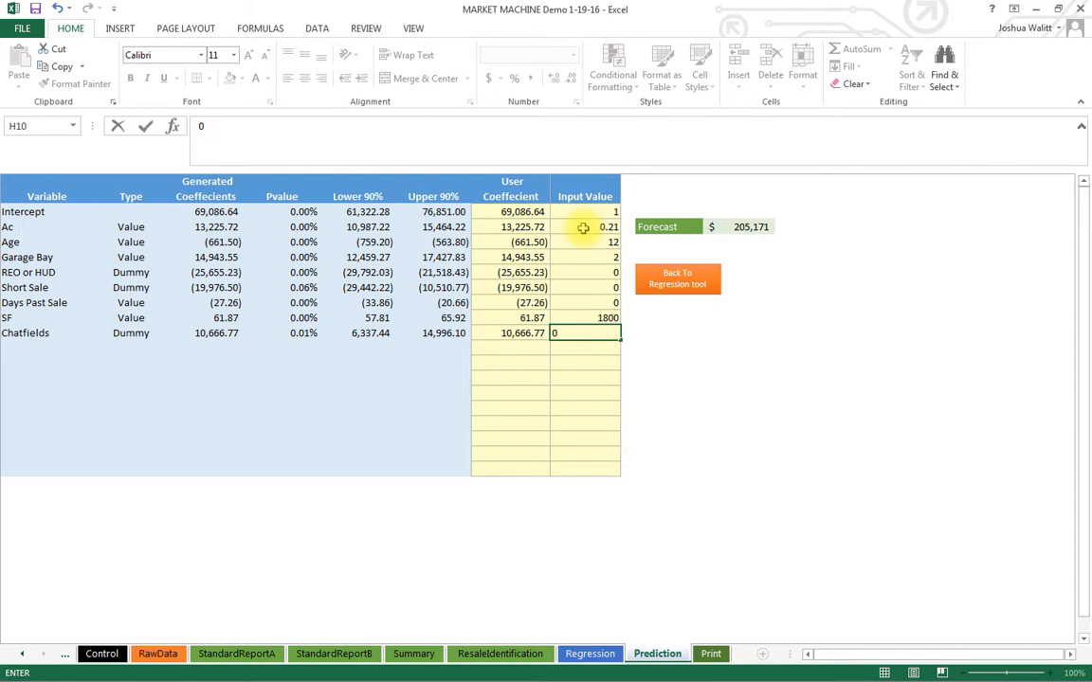
key(Return)
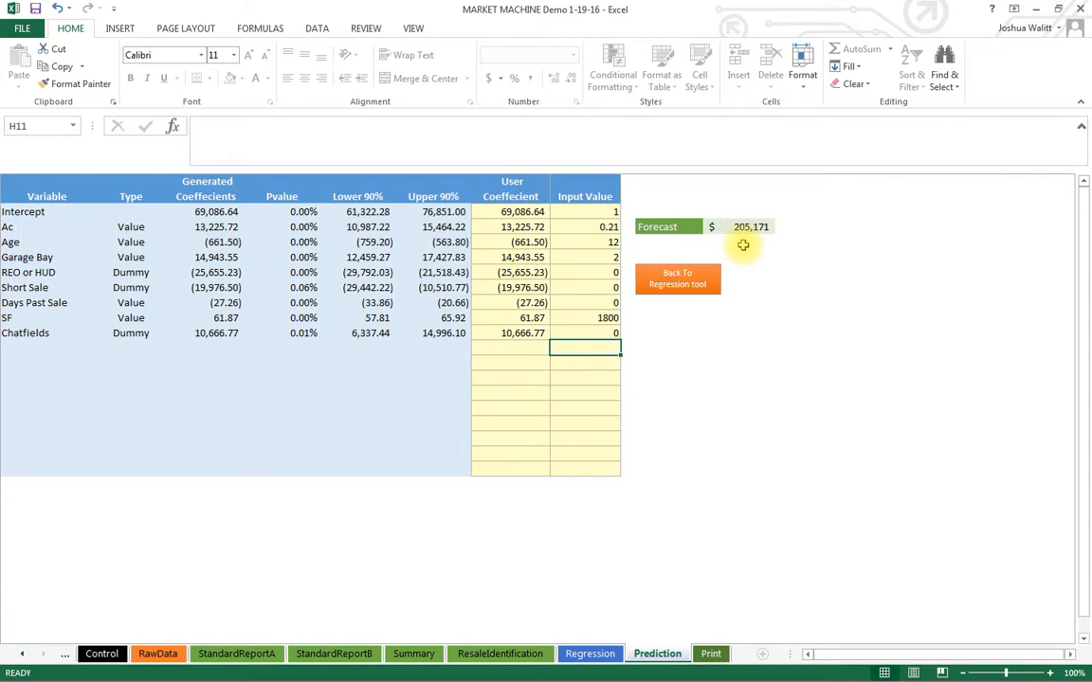
Set the Days Past Sale input value to 120 and select the Forecast result.
click(585, 303)
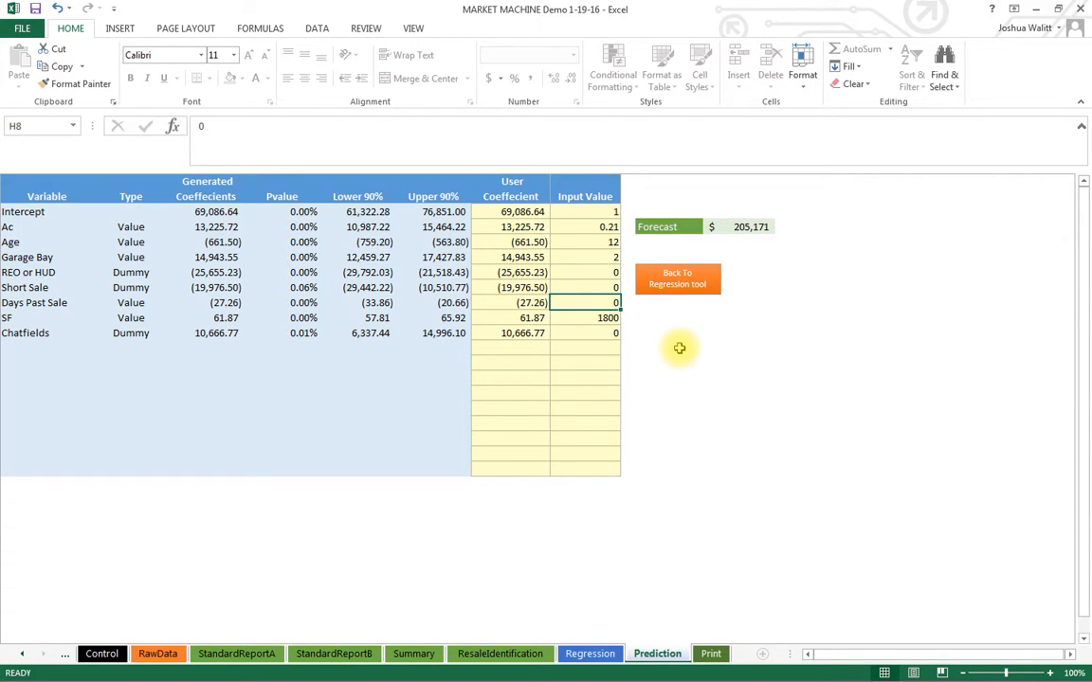
text(120)
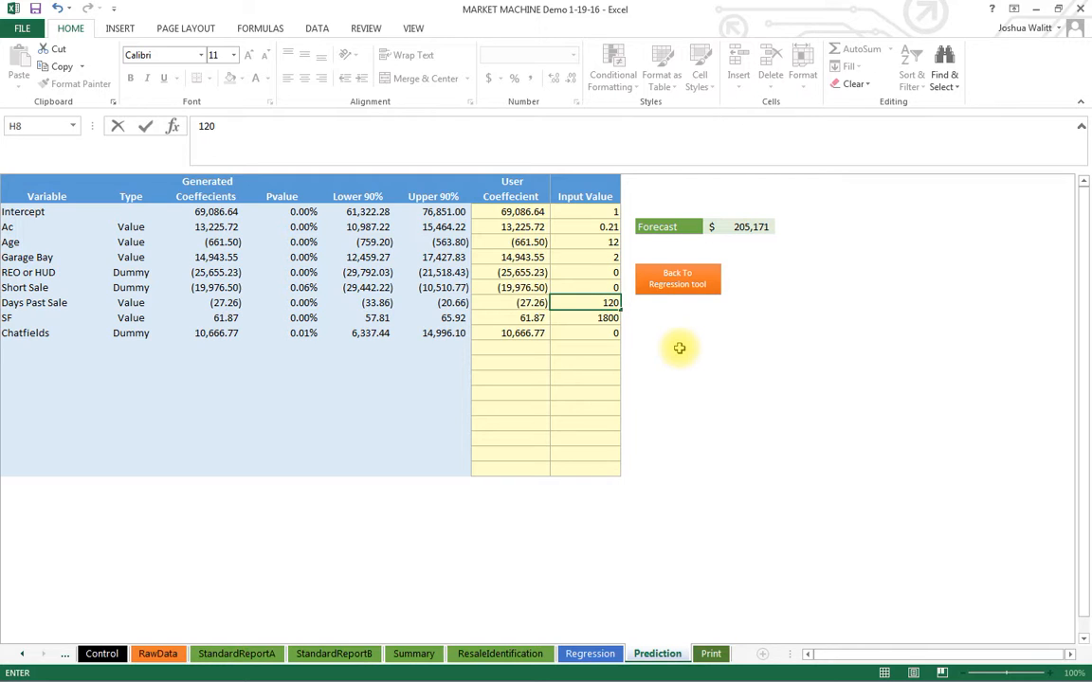
key(Return)
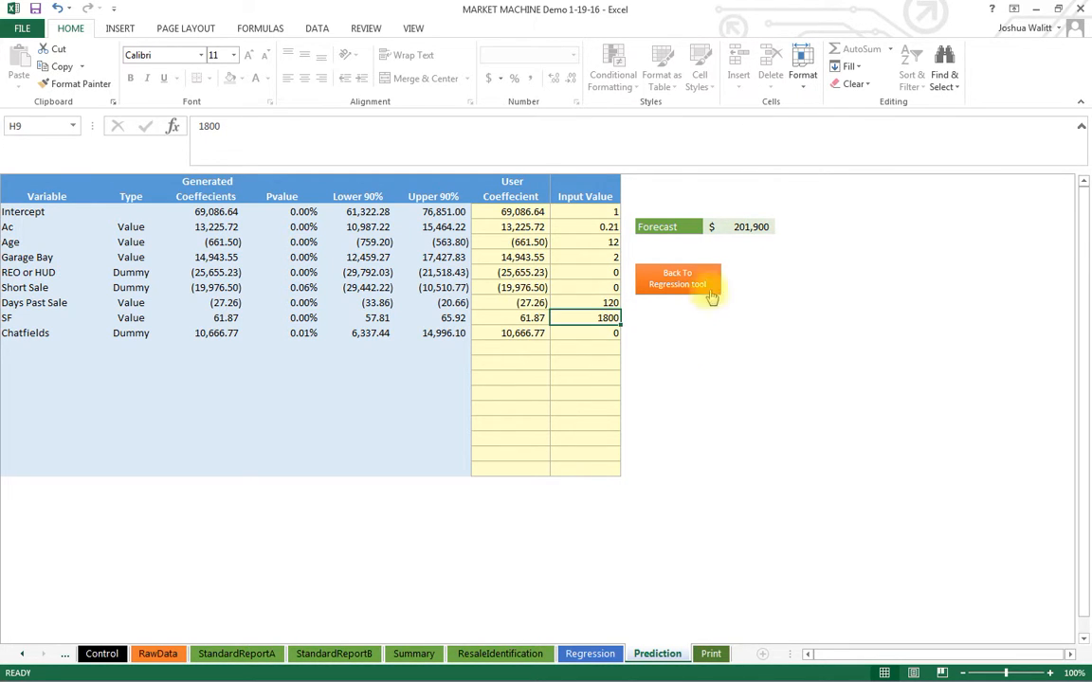
click(742, 227)
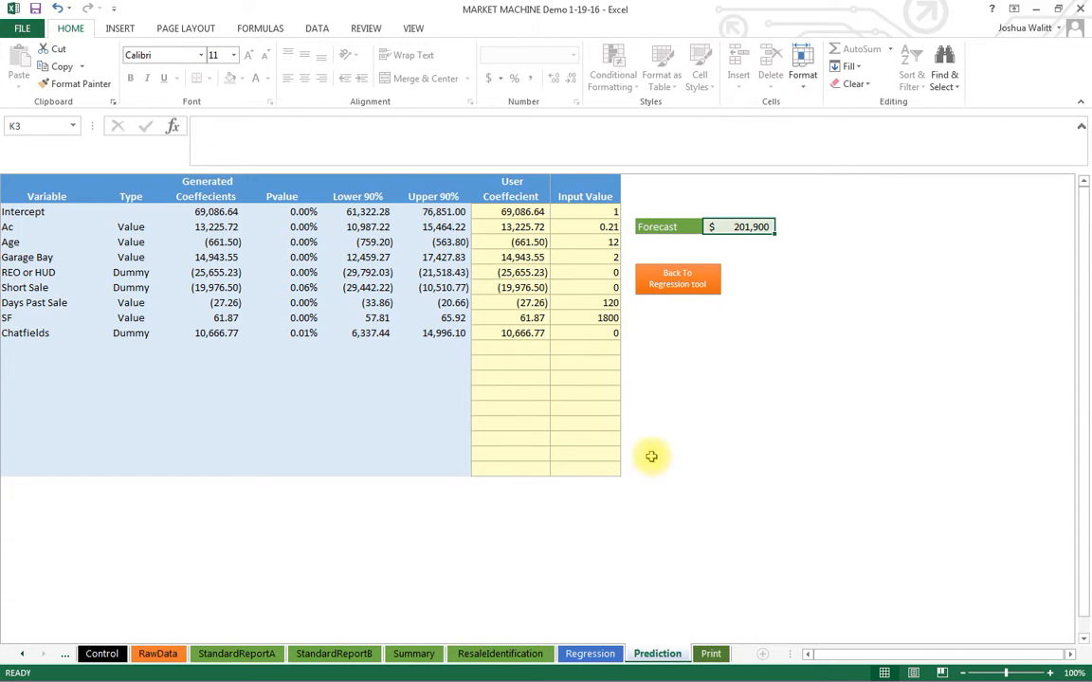
Go to the Print sheet and switch the Cover page and Study Summary report sections off and back on.
click(711, 654)
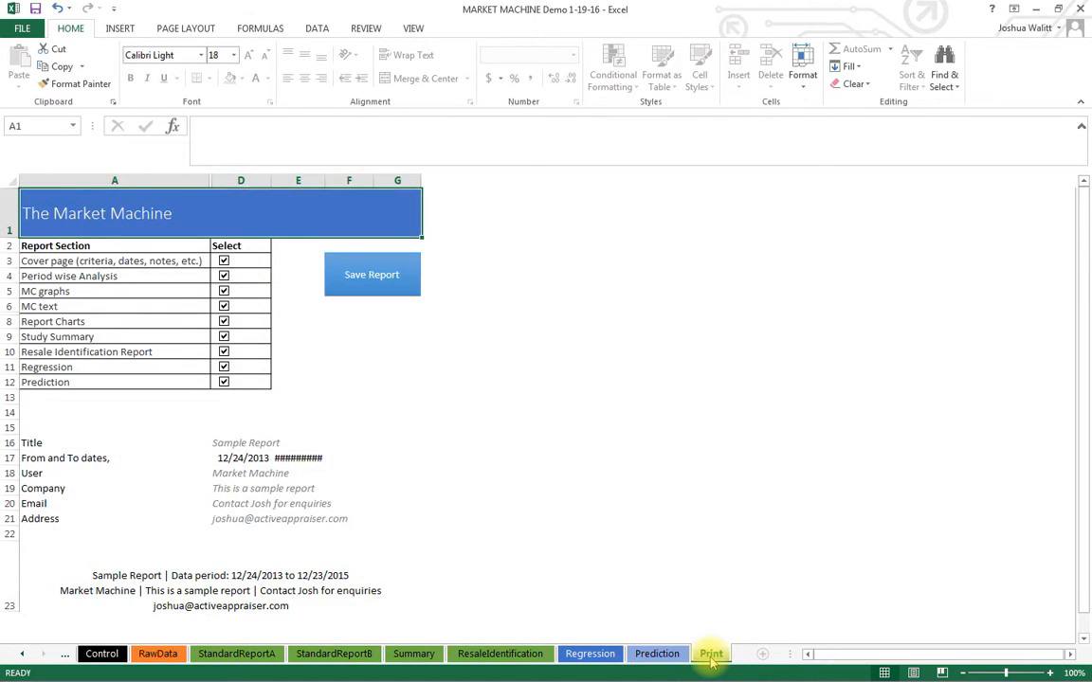
click(224, 261)
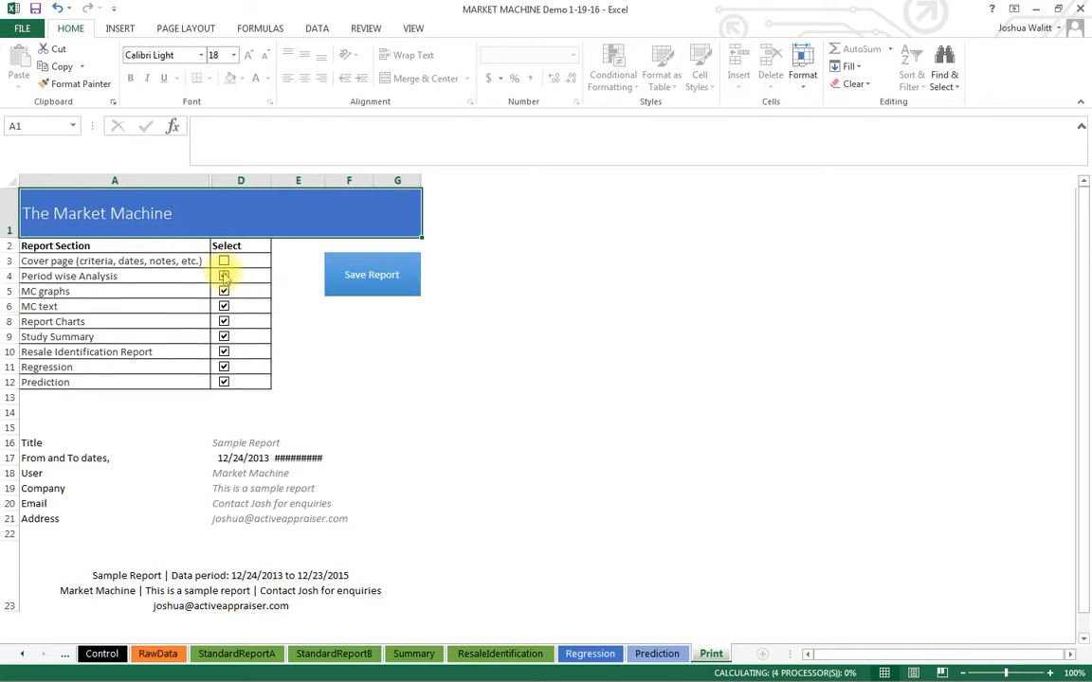
click(224, 261)
click(223, 336)
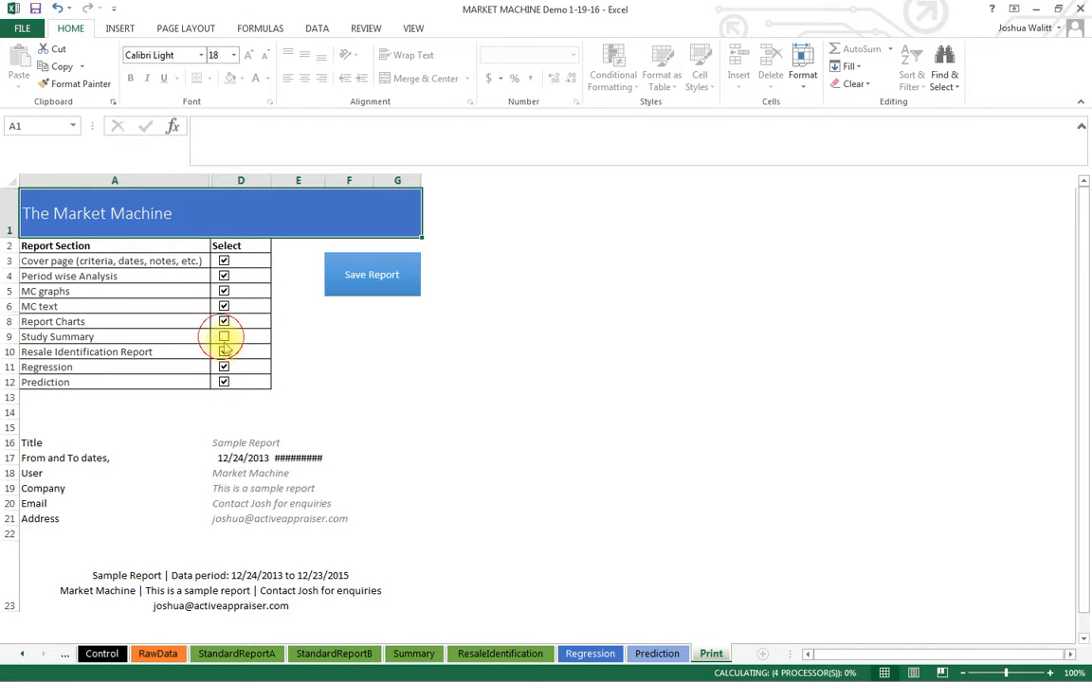
click(223, 337)
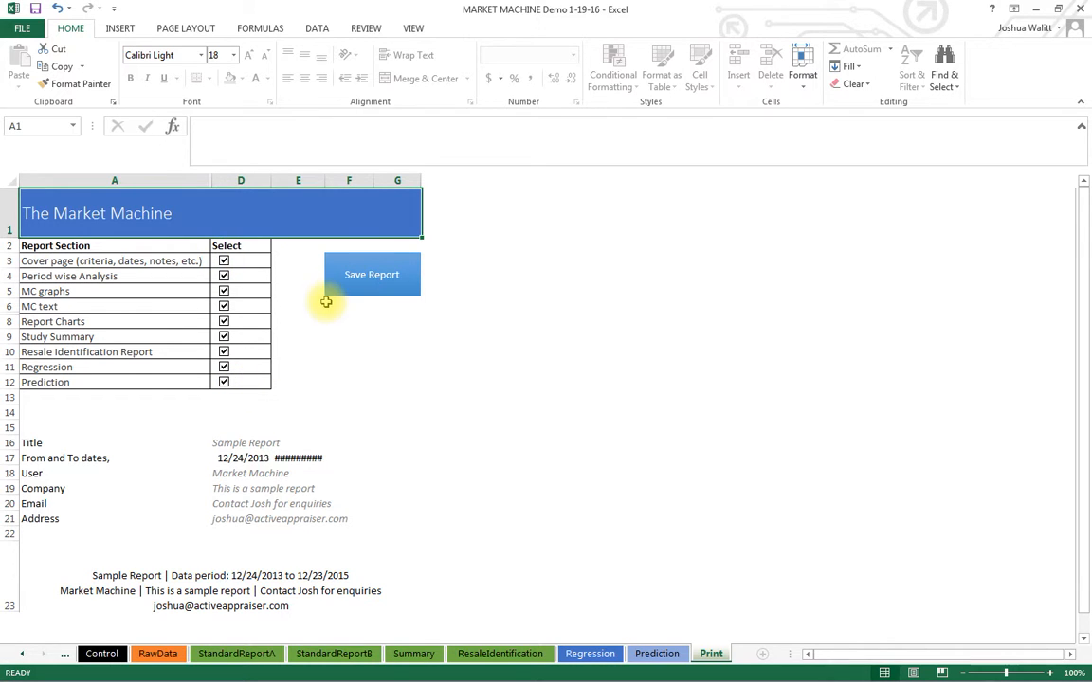
Save the report with all sections selected under the file name "Demo test 1-20-16 all pgs".
click(372, 280)
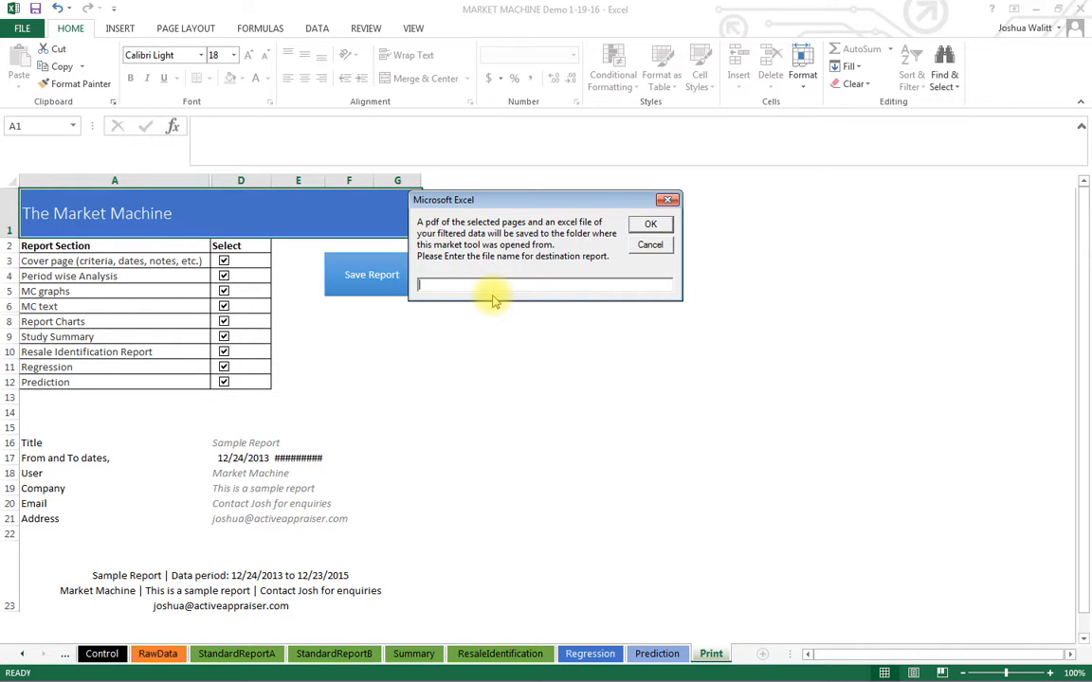
text(Demo)
text(test 1-20)
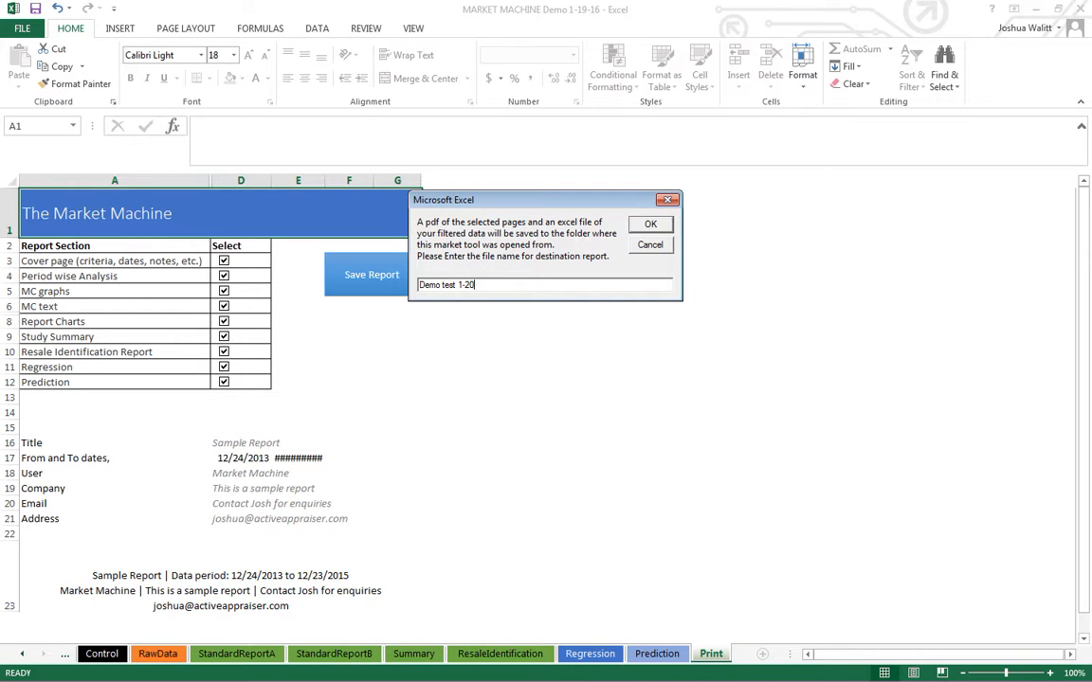
text(-16 all pgs)
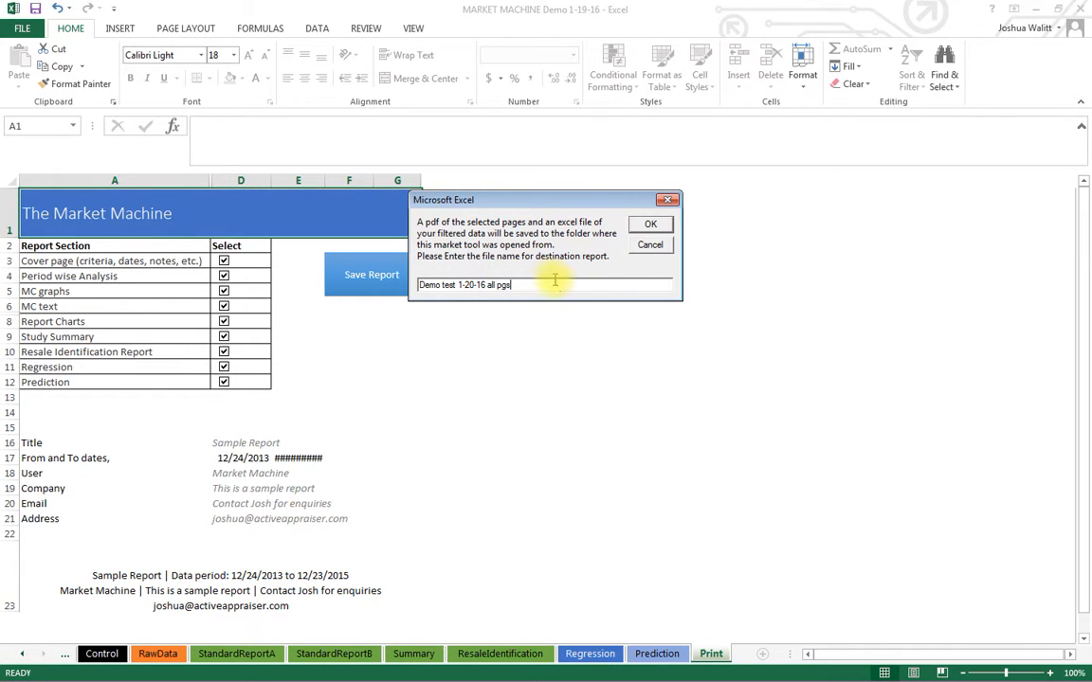
click(648, 227)
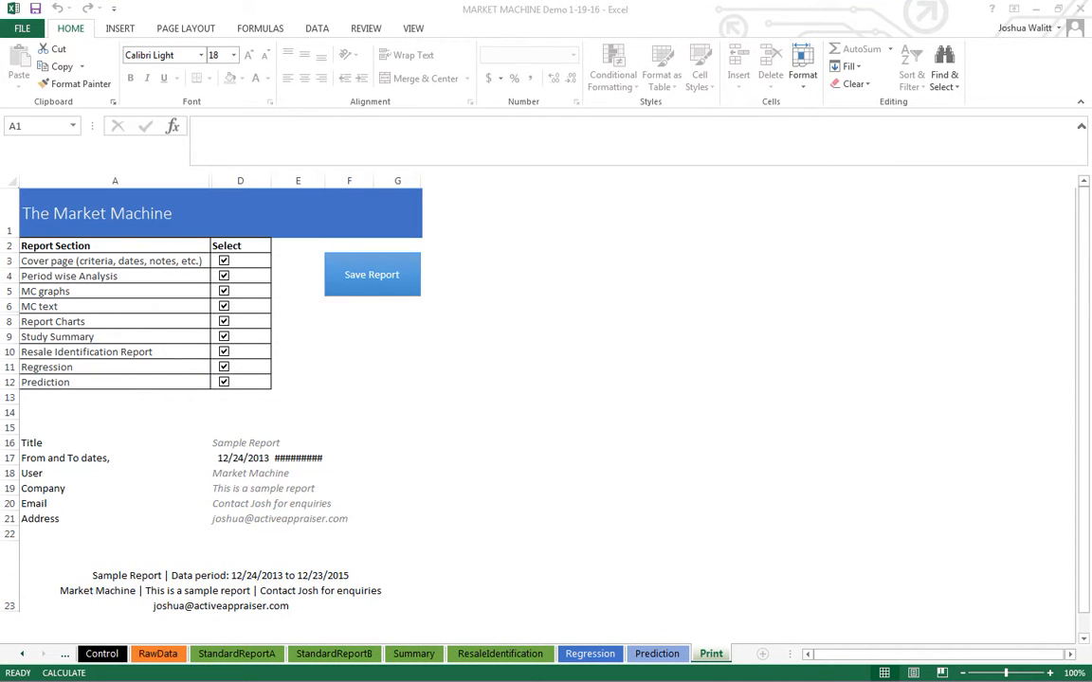
Maximize the saved PDF report, collapse its tools pane, review its pages through the Regression Backtest chart, and close it.
drag(558, 129, 586, 2)
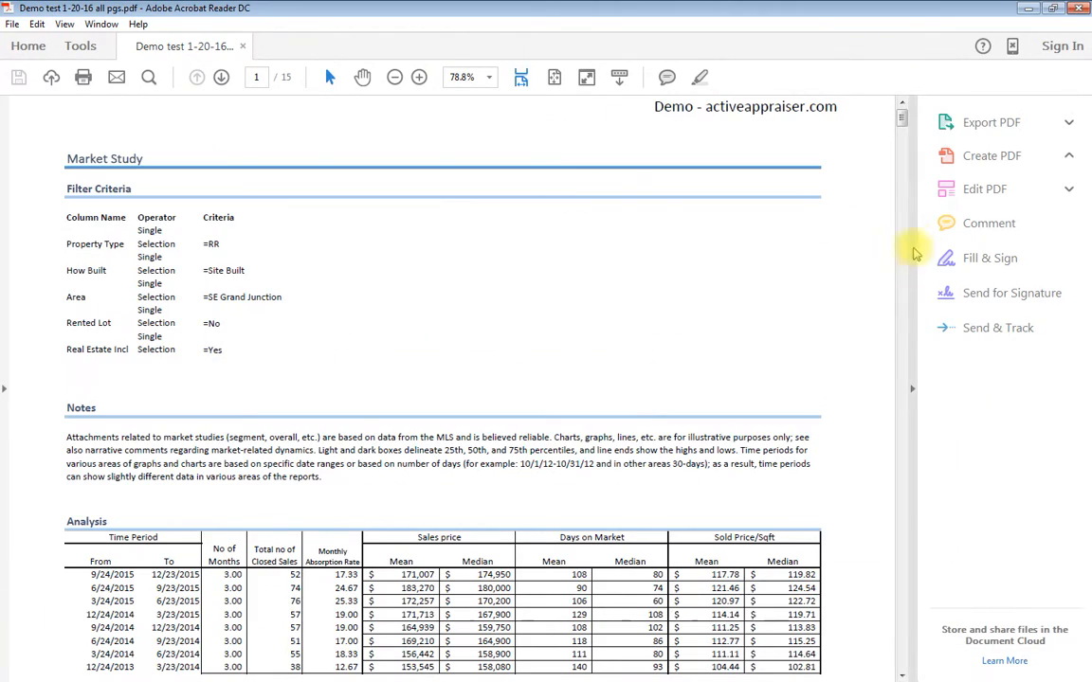
click(911, 388)
scroll(986, 371, down, 5)
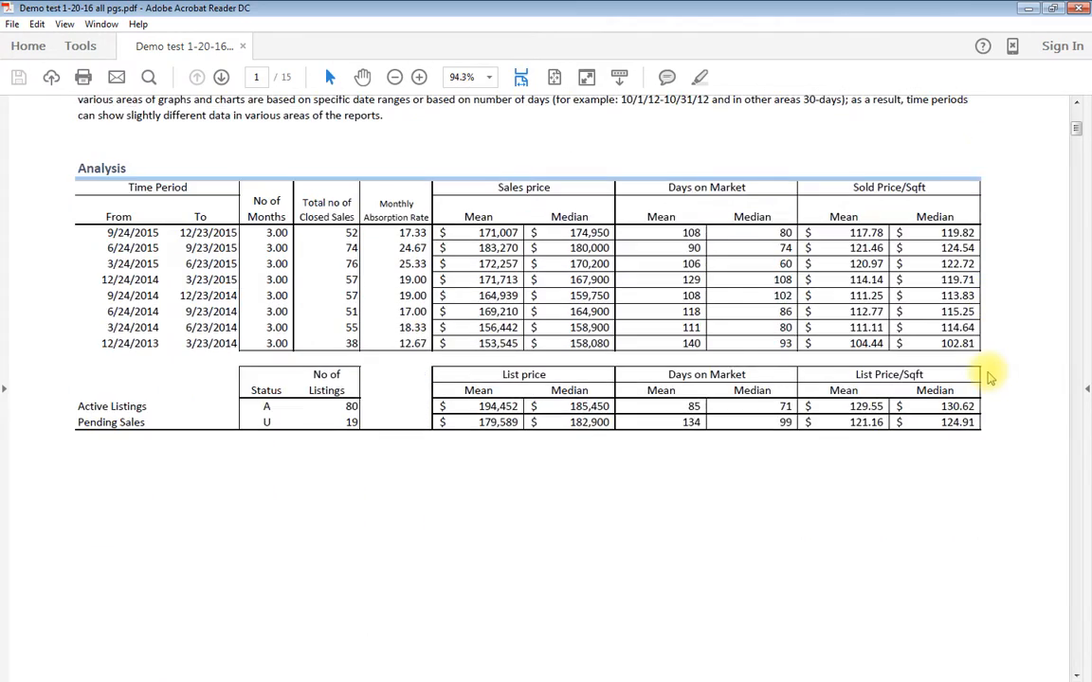
scroll(988, 376, down, 3)
click(1076, 538)
click(1075, 538)
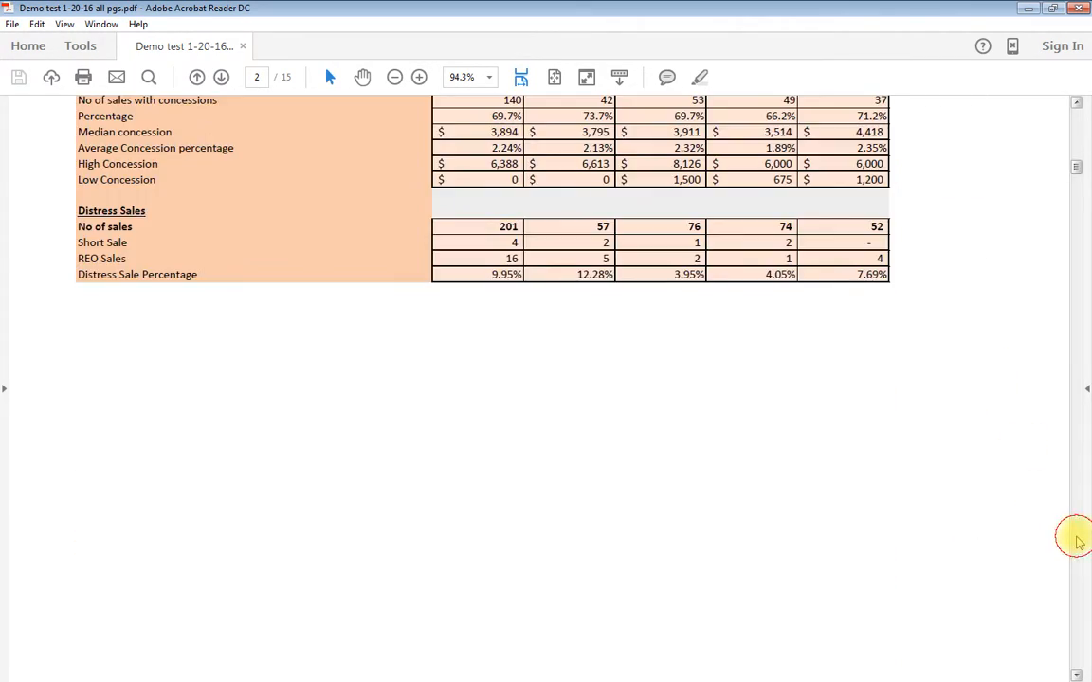
click(1075, 538)
click(1076, 538)
click(1075, 539)
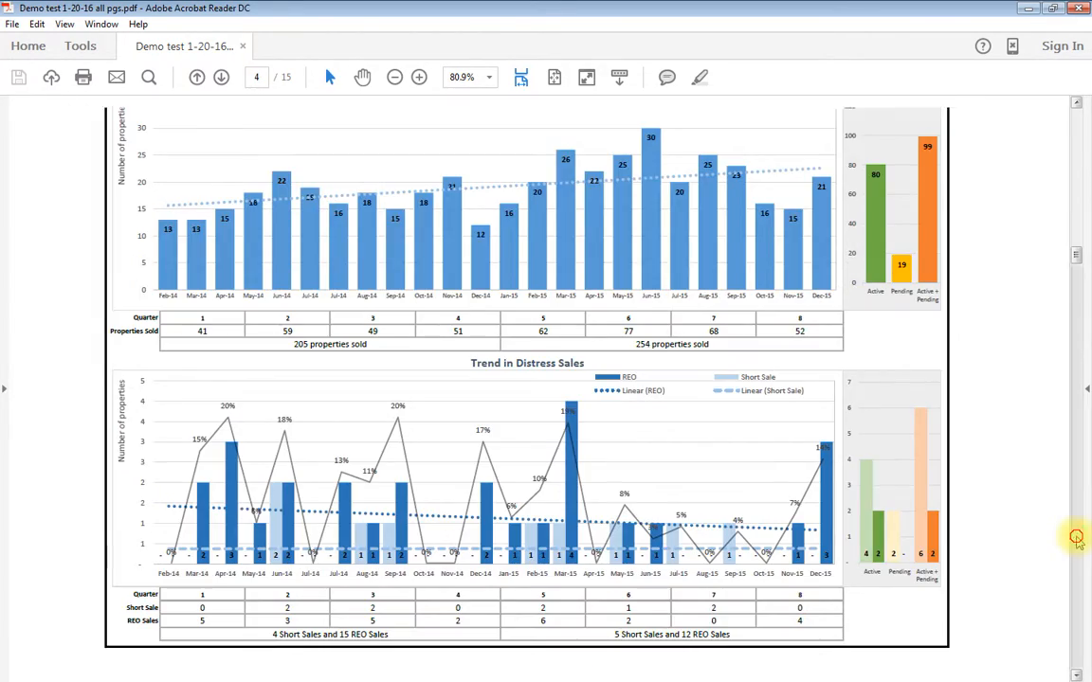
click(1075, 537)
click(1077, 546)
click(1073, 559)
click(1075, 566)
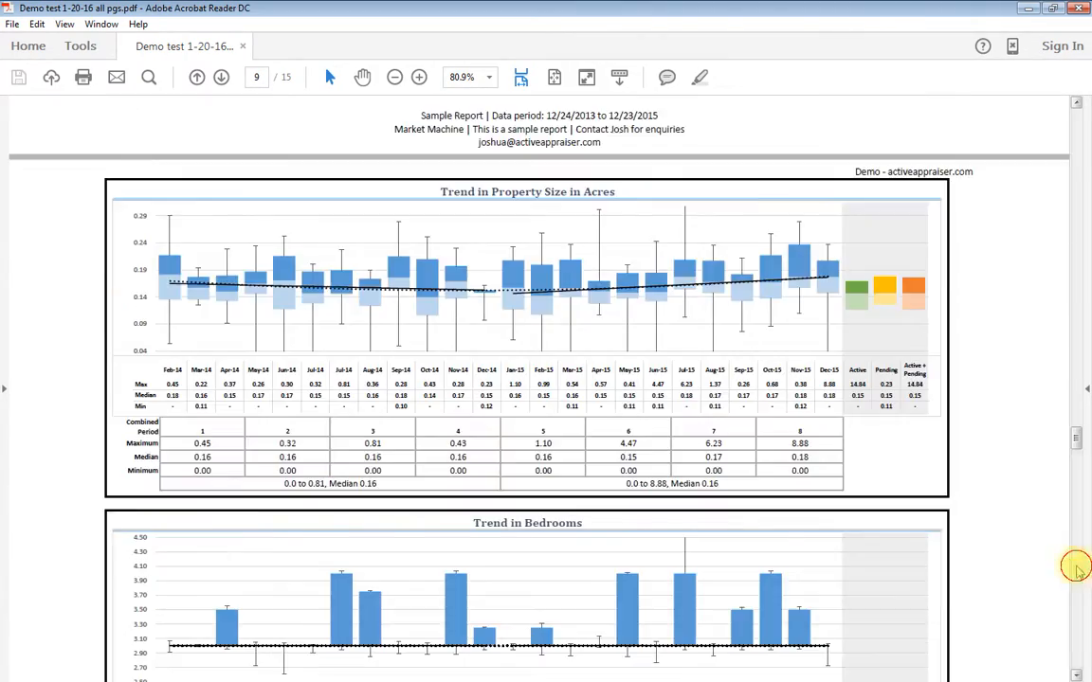
click(1076, 566)
click(1079, 565)
click(1077, 597)
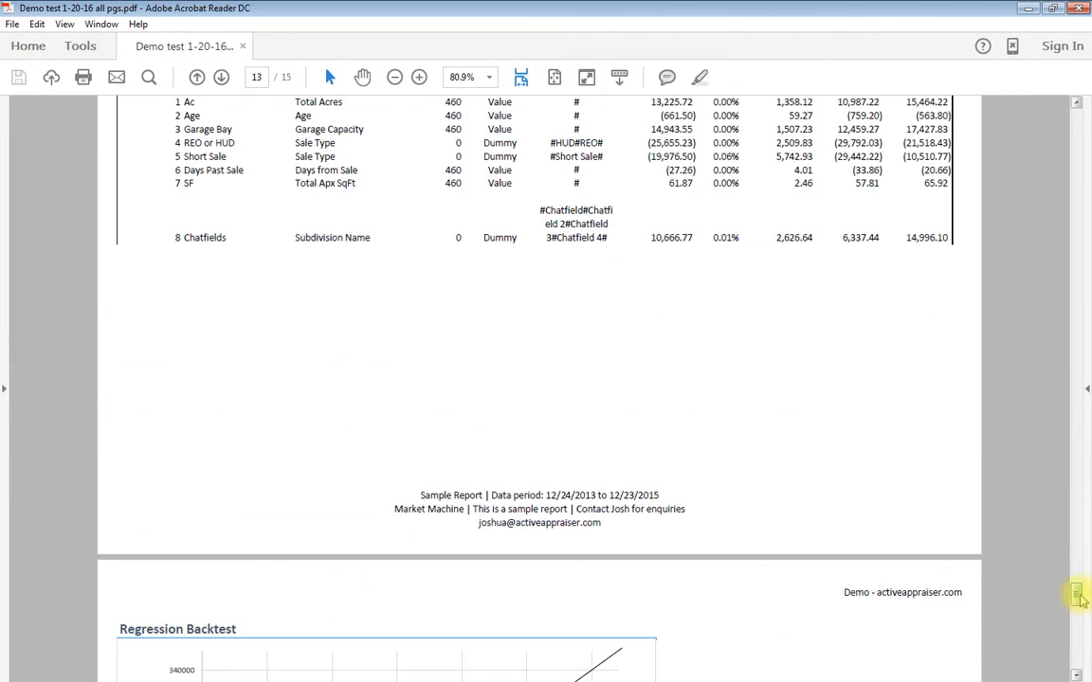
mouse_move(1077, 595)
mouse_down()
mouse_move(1074, 609)
mouse_move(1074, 577)
mouse_move(1079, 597)
mouse_up()
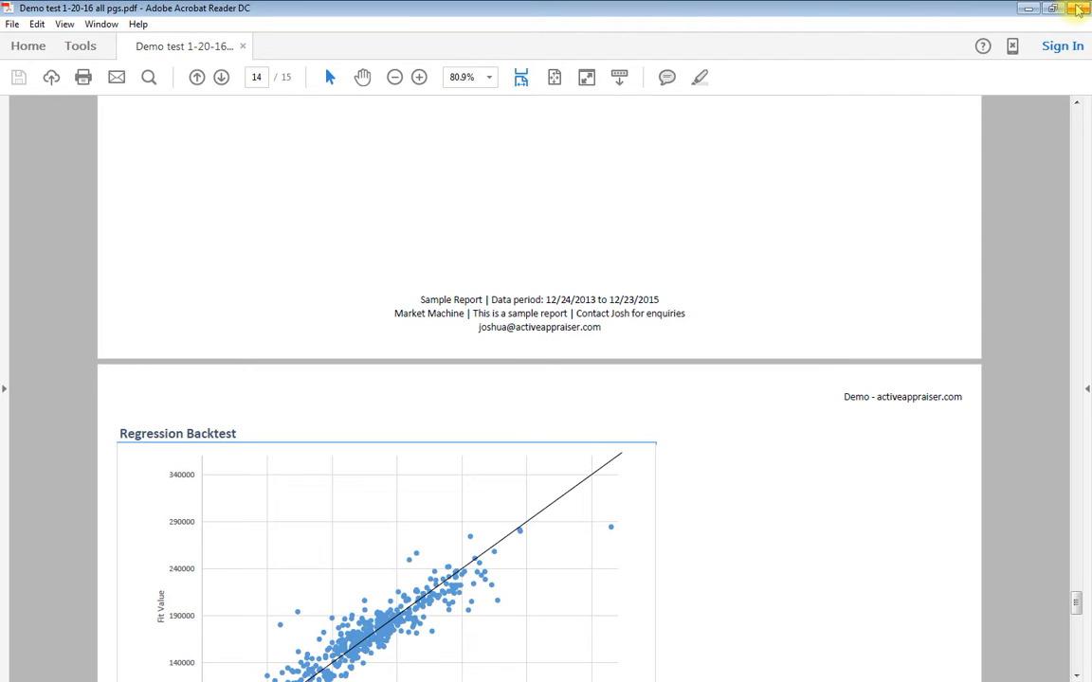
click(1081, 9)
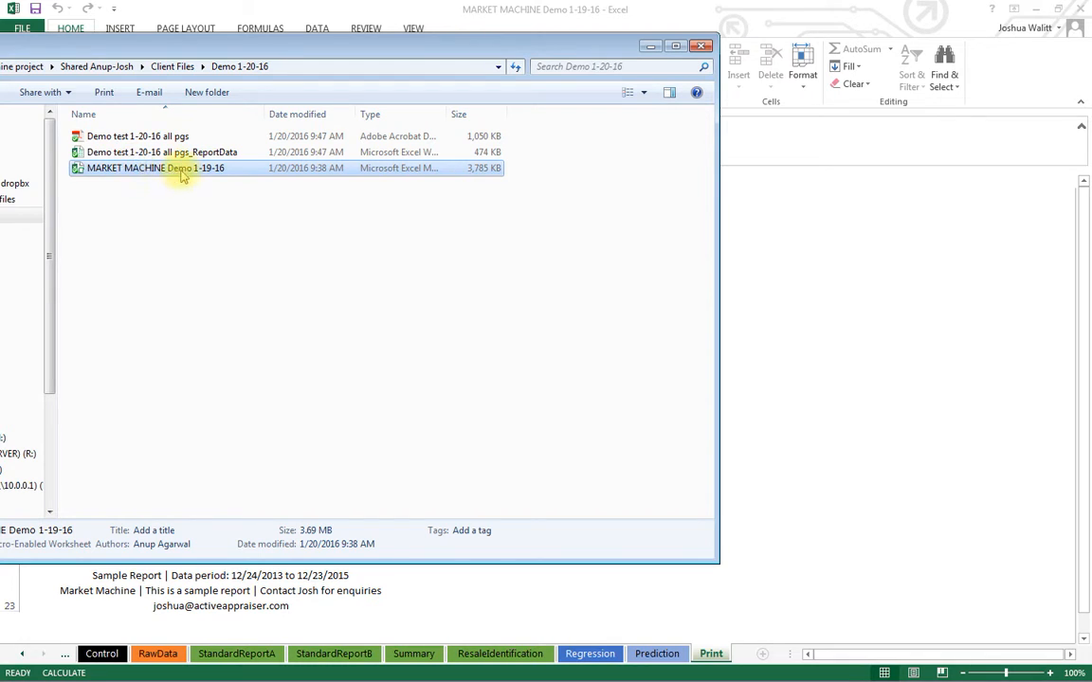
Check the saved PDF and ReportData workbook in the Demo 1-20-16 folder, and return to the Market Machine workbook in Excel.
click(101, 137)
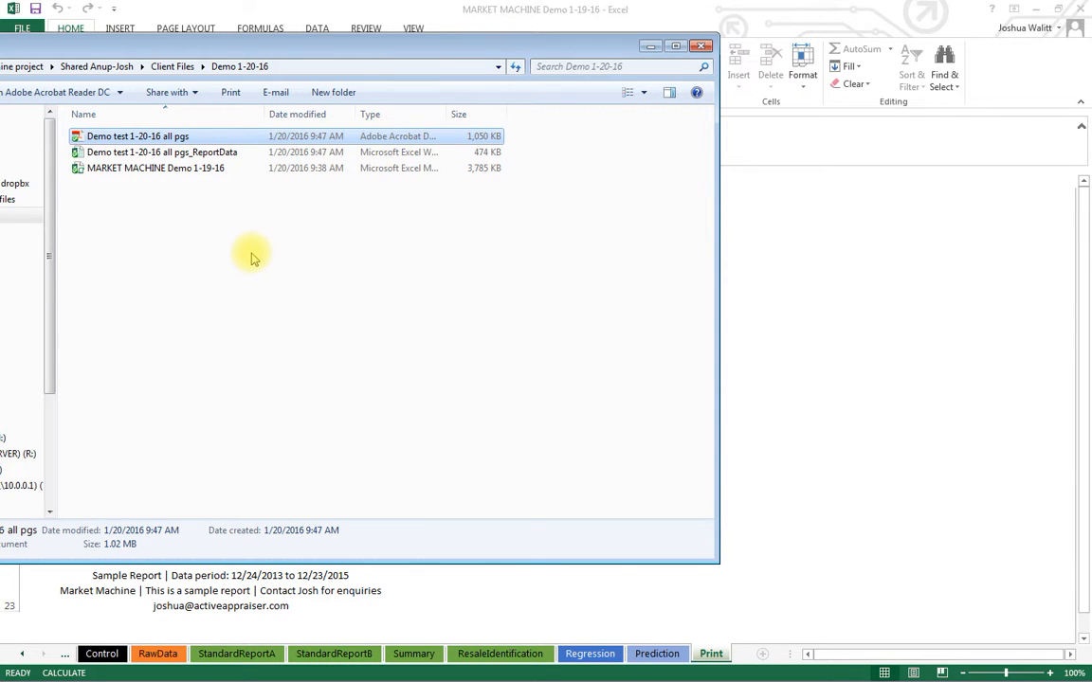
click(142, 153)
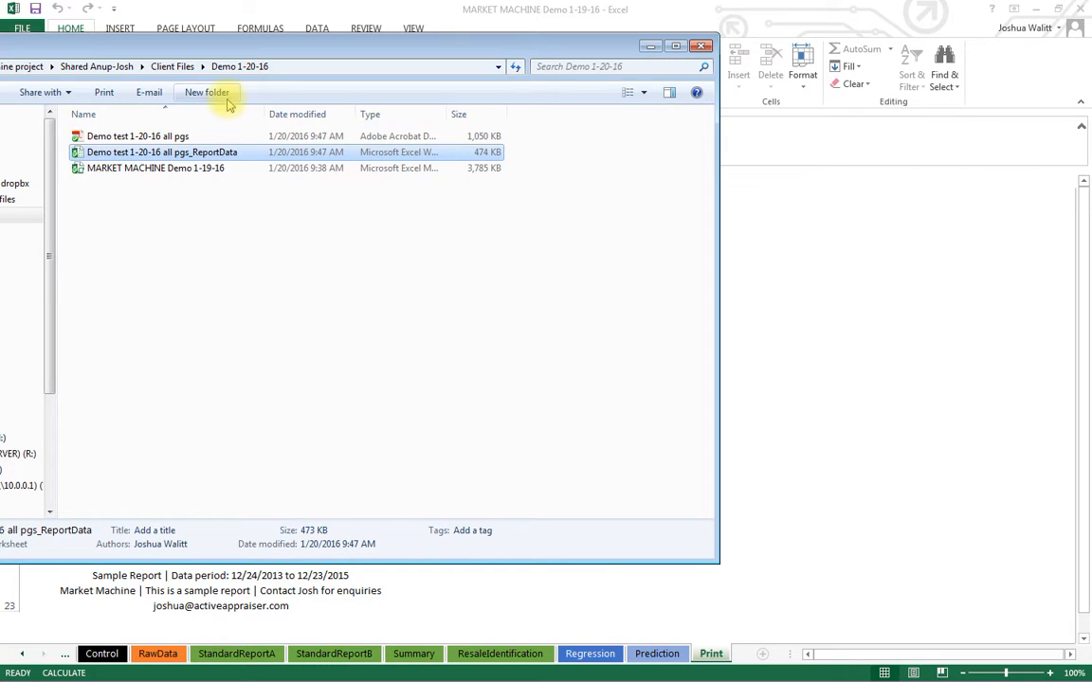
click(538, 8)
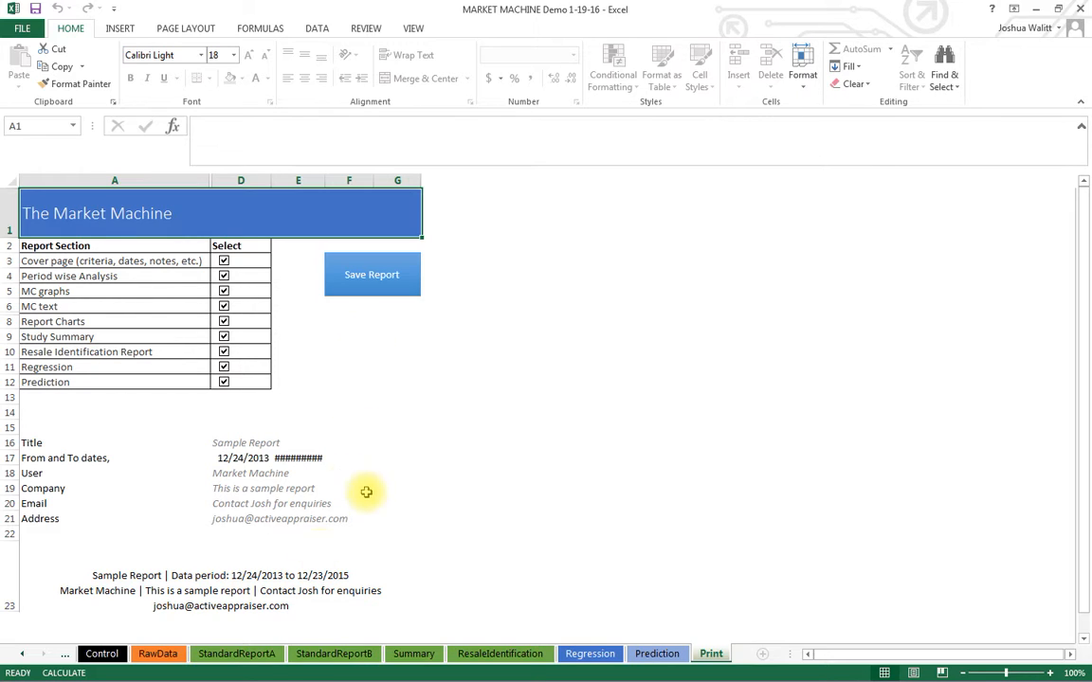
On the RawData sheet, filter Total Apx SqFt to values between 1000 and 1500.
click(158, 653)
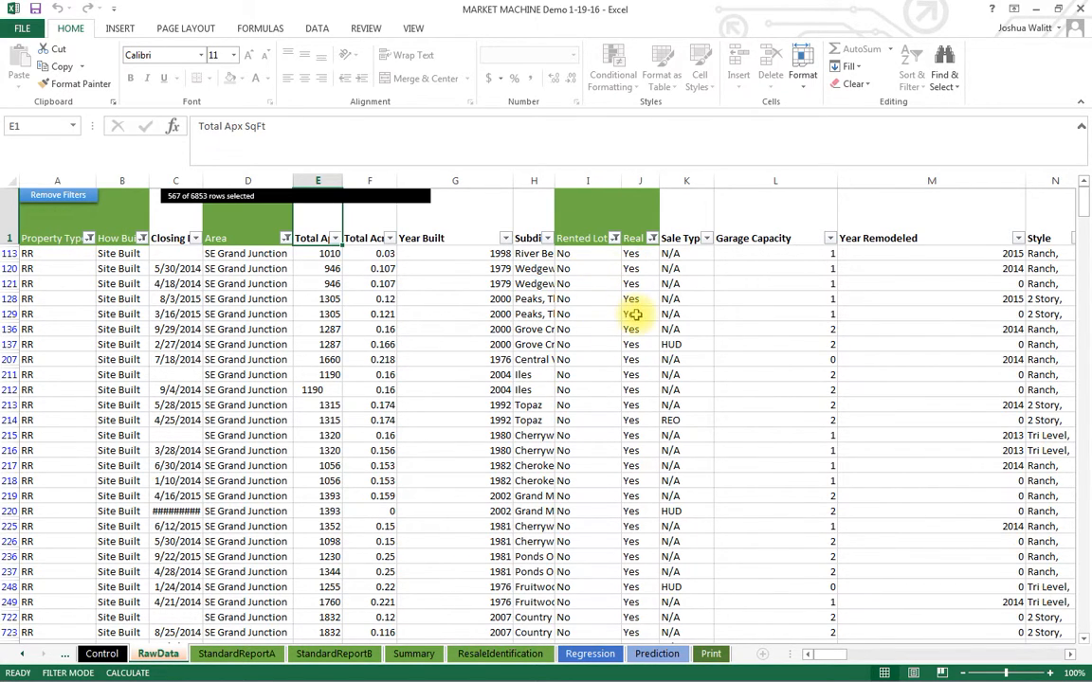
click(237, 253)
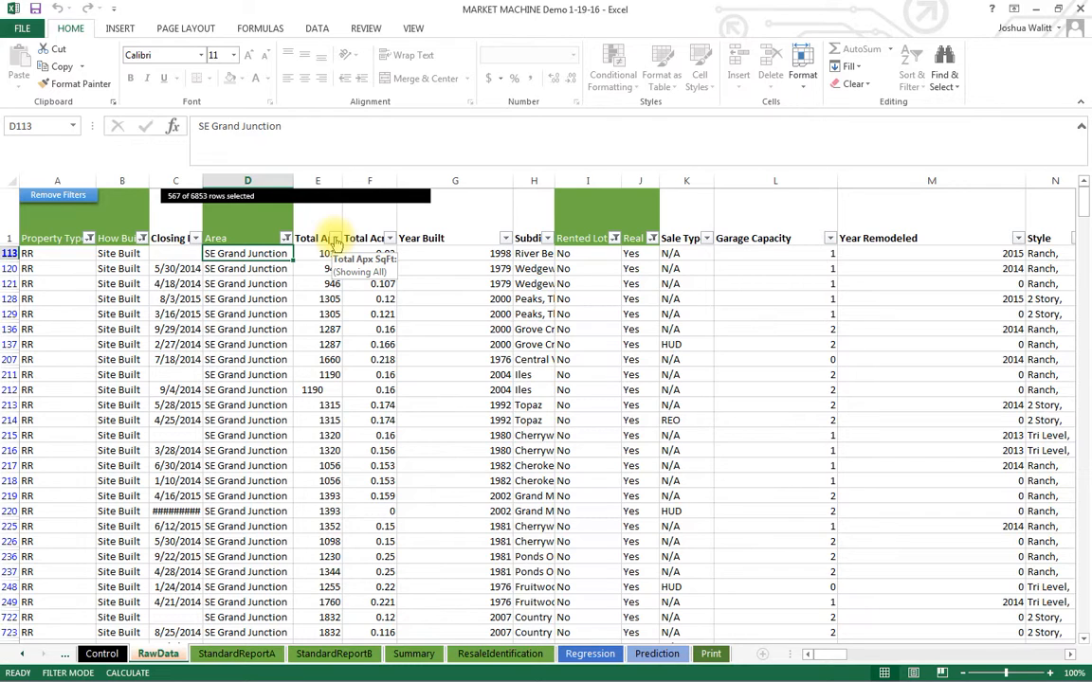
click(336, 239)
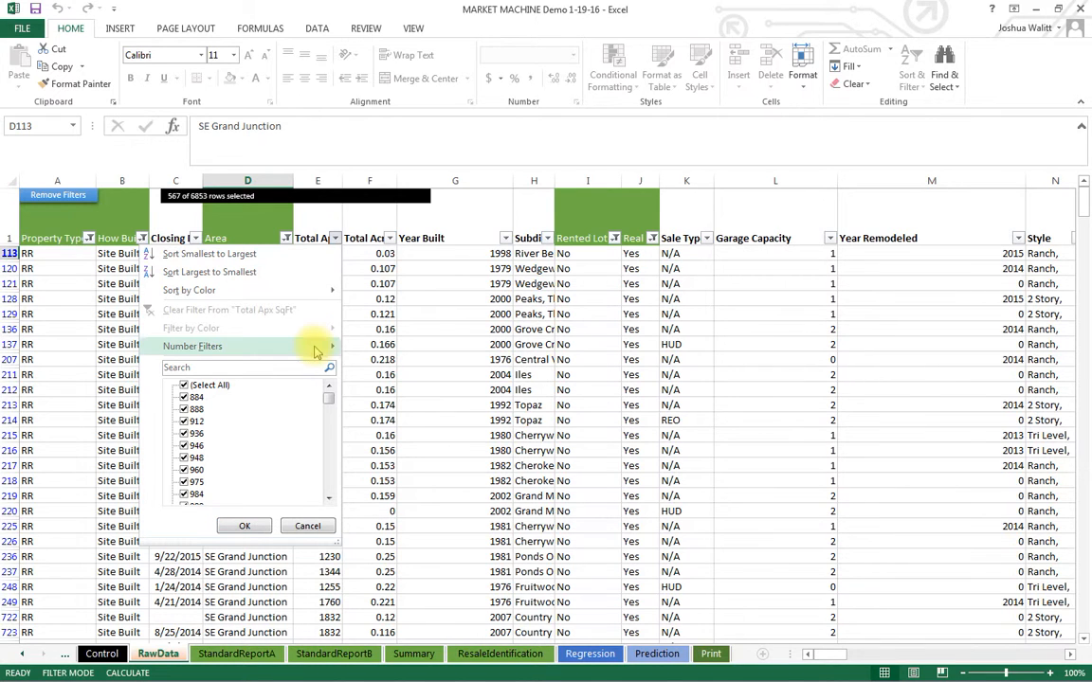
mouse_move(323, 347)
click(410, 457)
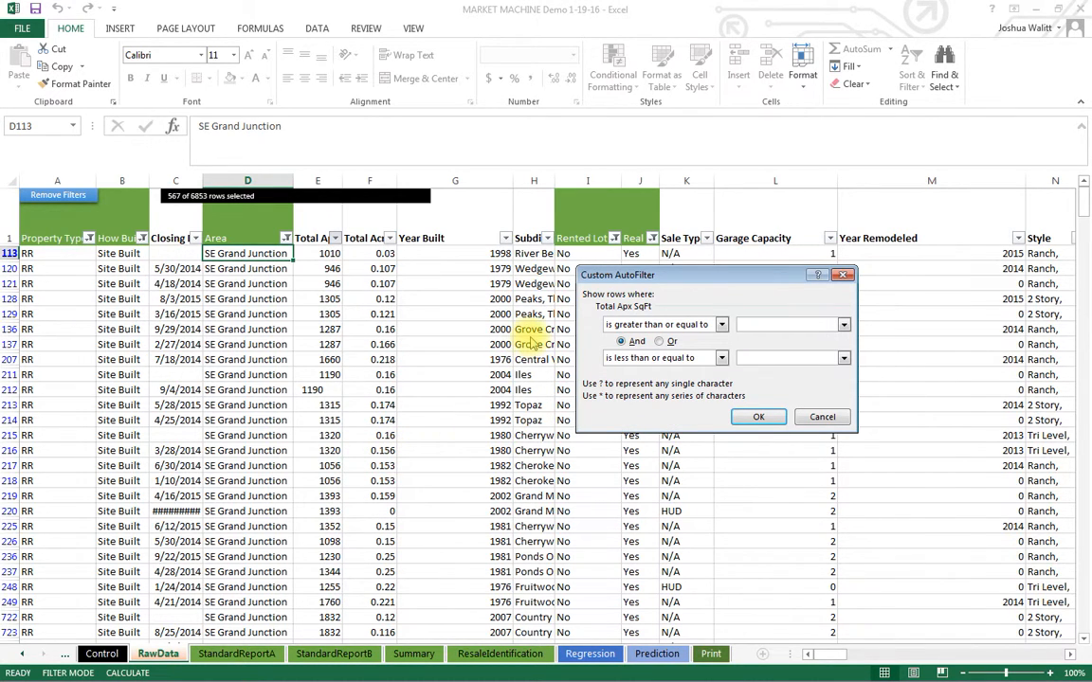
text(1000)
key(Tab)
key(Tab)
key(Tab)
text(1500)
click(758, 417)
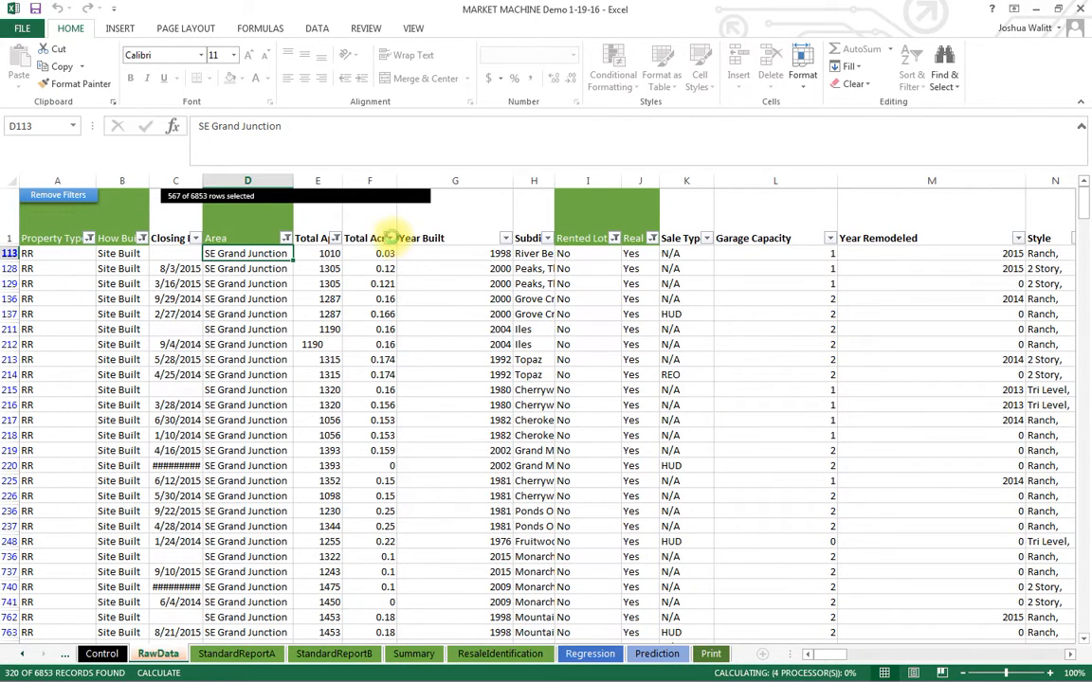
Apply a less-than-or-equal number filter to the Total Acres column.
click(390, 238)
click(348, 347)
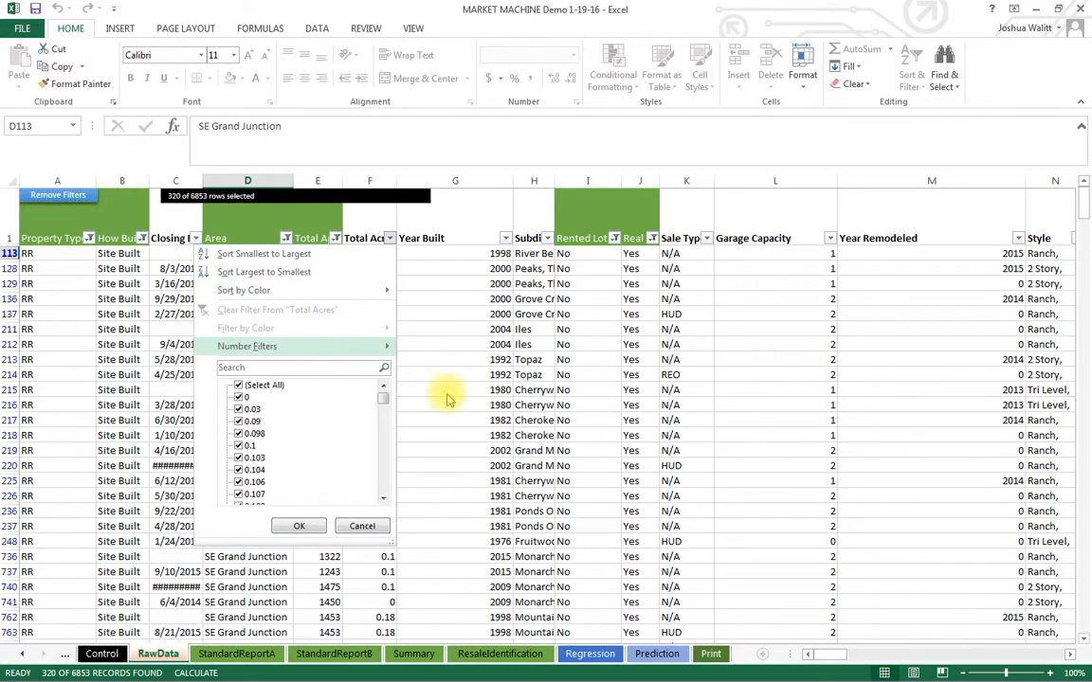
click(470, 440)
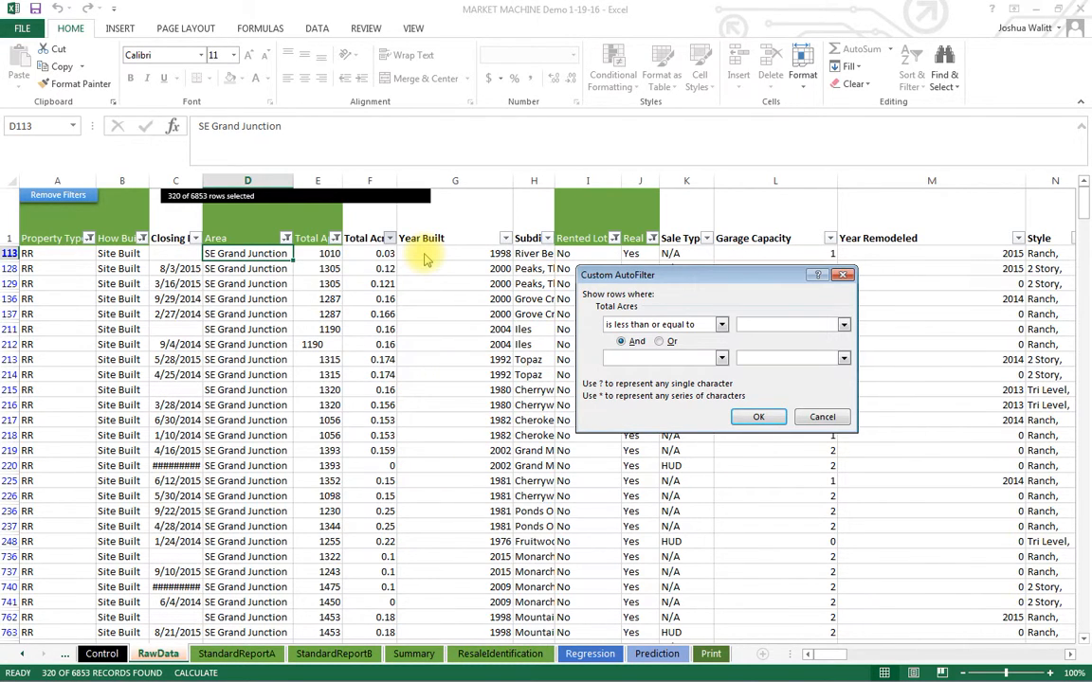
click(758, 417)
Filter the Year Built column to values between 2000 and 2015.
click(505, 238)
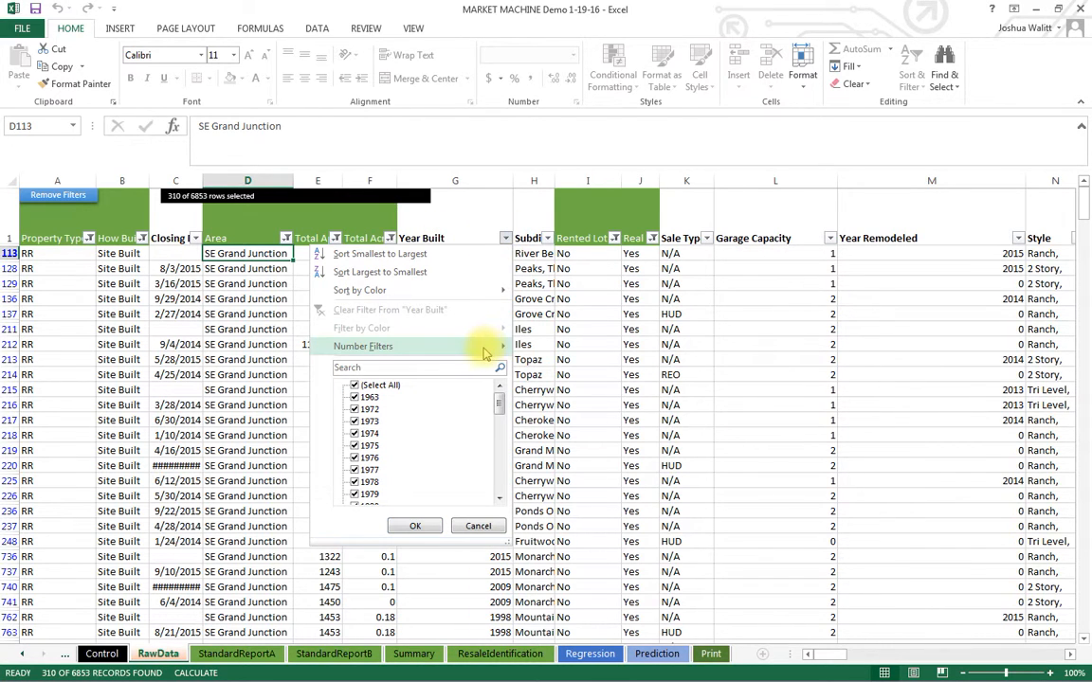
click(569, 459)
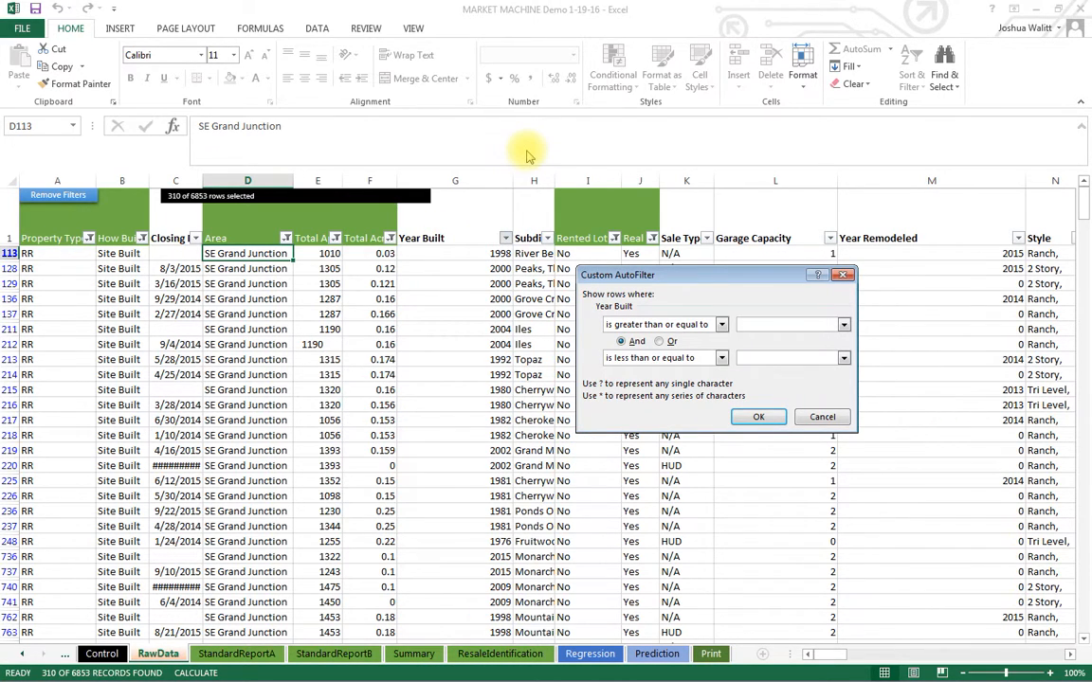
text(2000)
key(Tab)
key(Tab)
key(Tab)
text(2015)
click(739, 417)
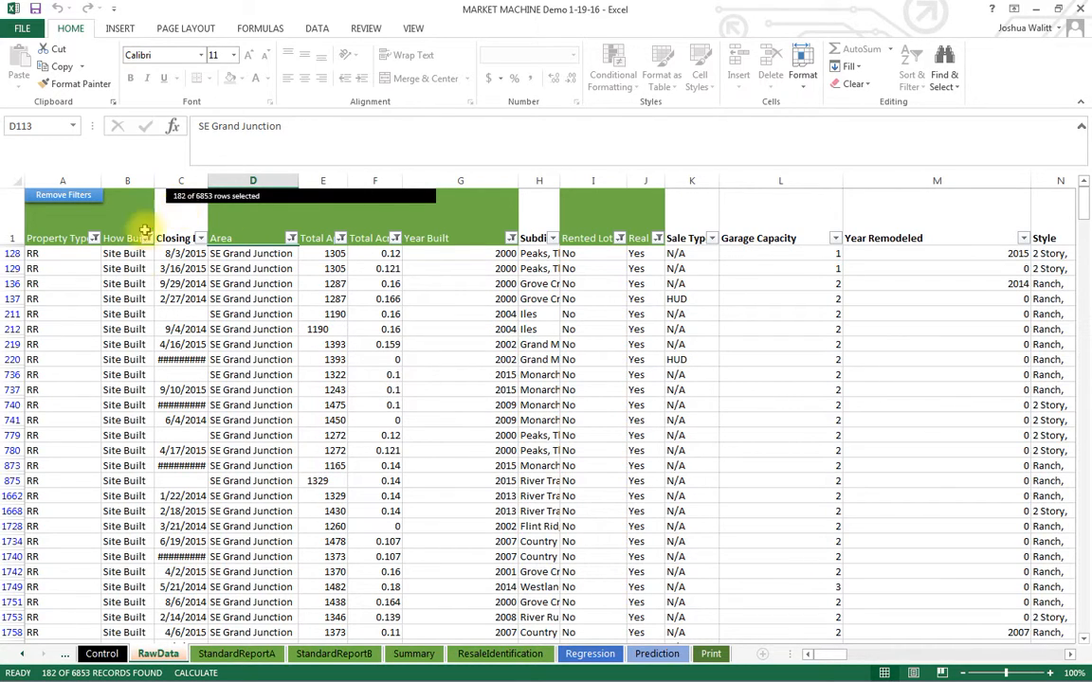
Go to the Control sheet and move the filtered data to the reports.
click(100, 652)
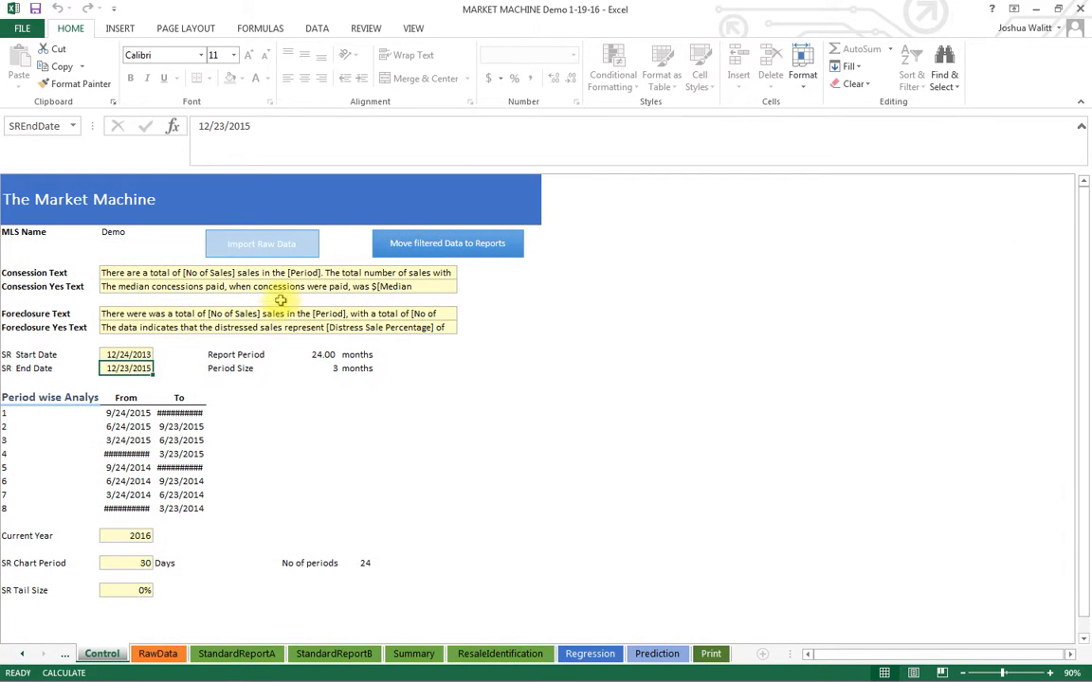
click(453, 245)
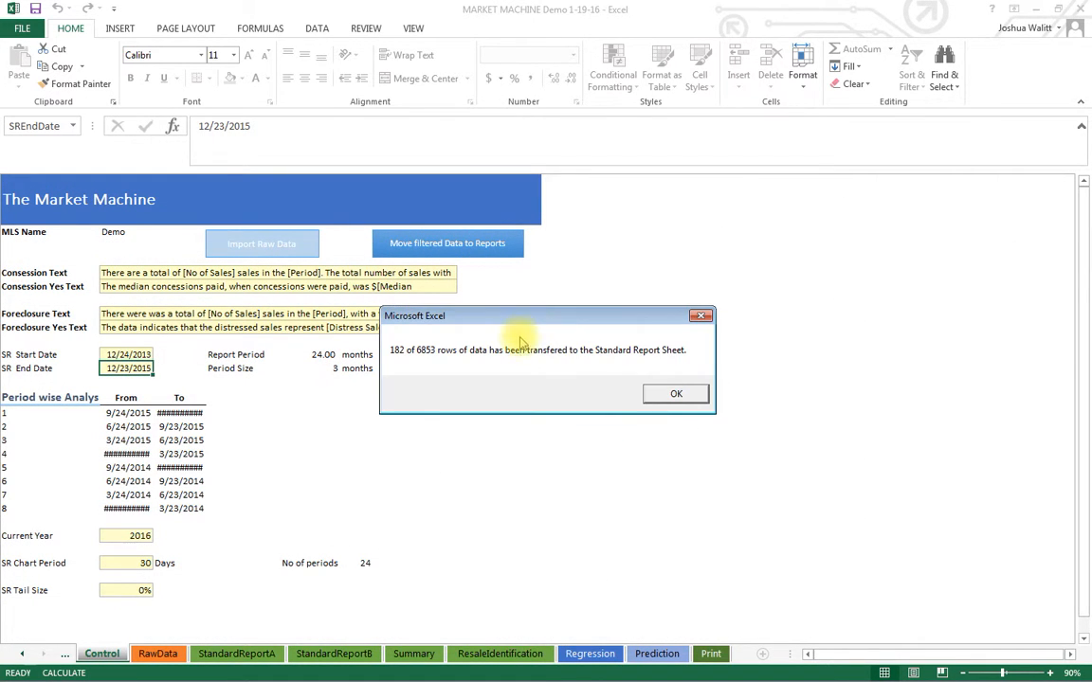
Acknowledge the data transfers to the Standard Report and Regression Report sheets, and check the filtered rows on the RawData sheet.
click(669, 393)
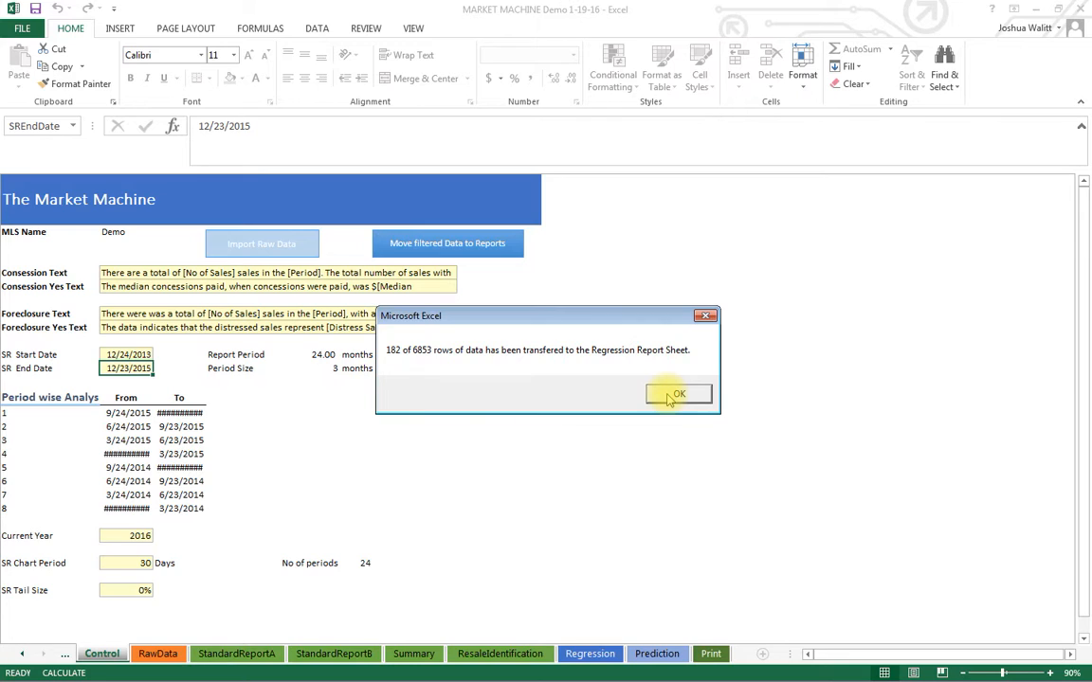
click(671, 396)
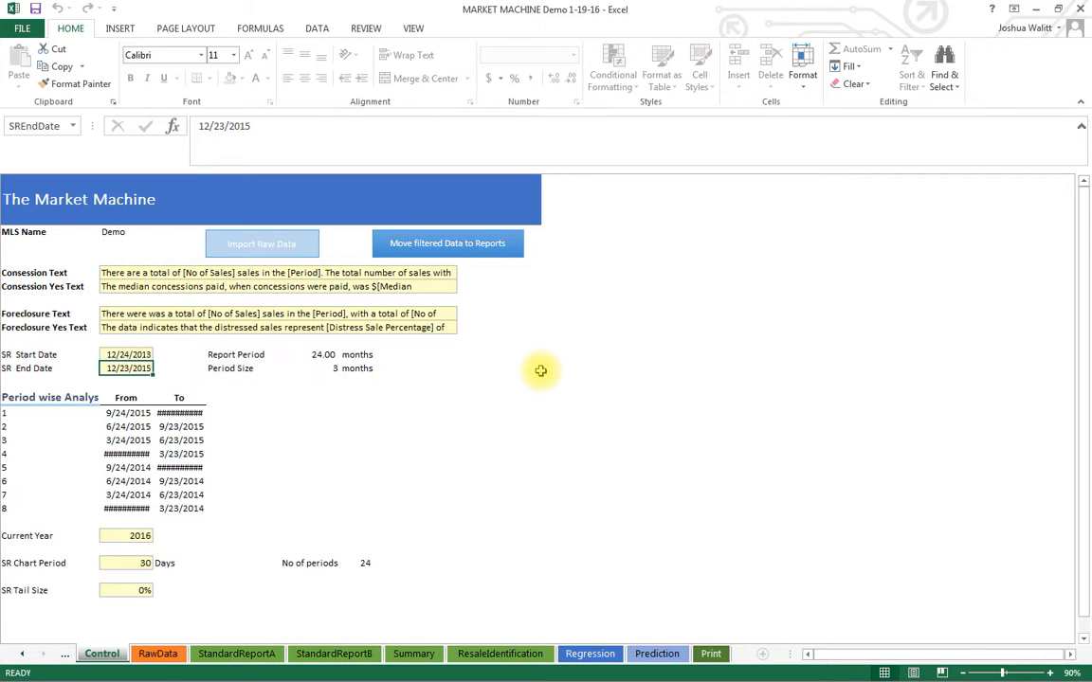
click(154, 653)
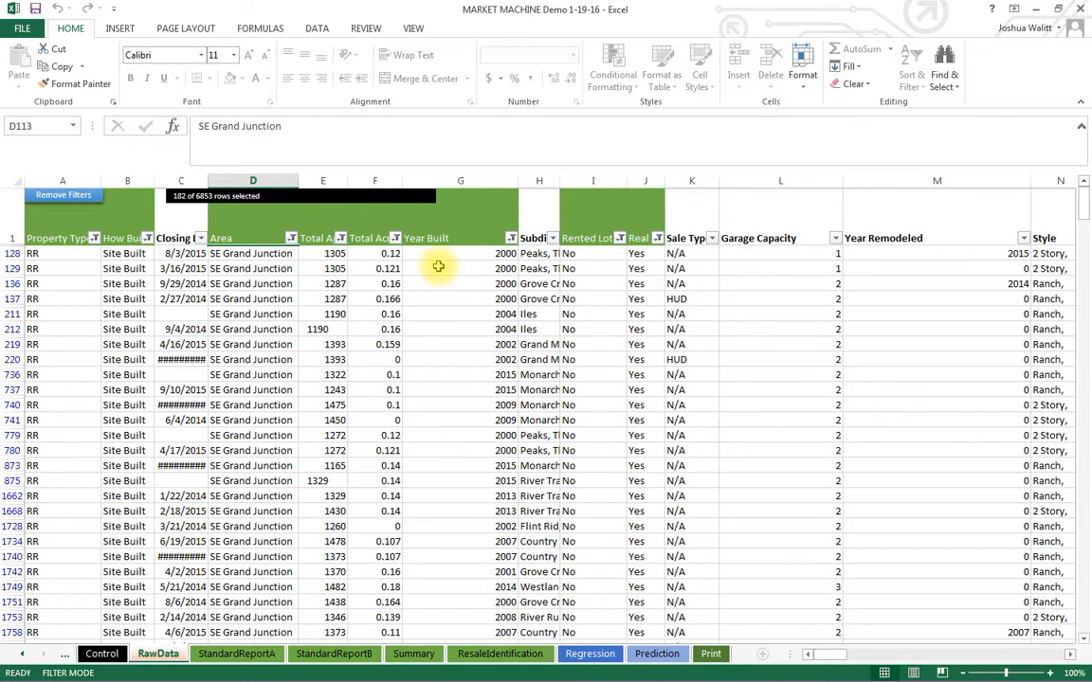
click(101, 654)
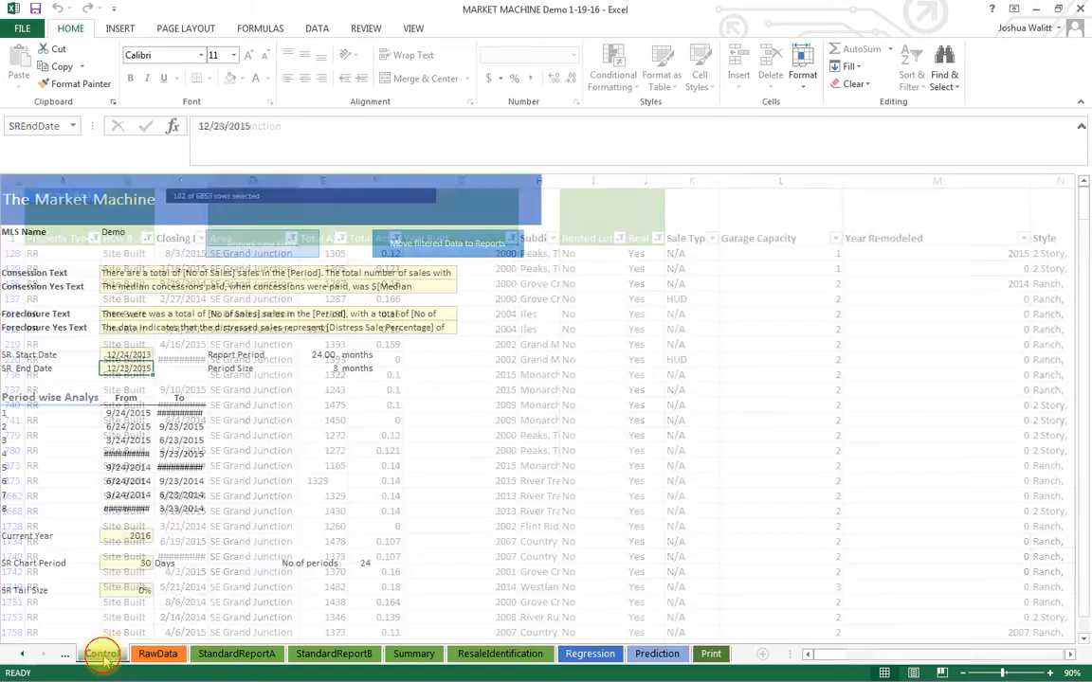
Review StandardReportA, examining the median comparable sale prices and days on market in the 1004MC Addendum.
click(226, 657)
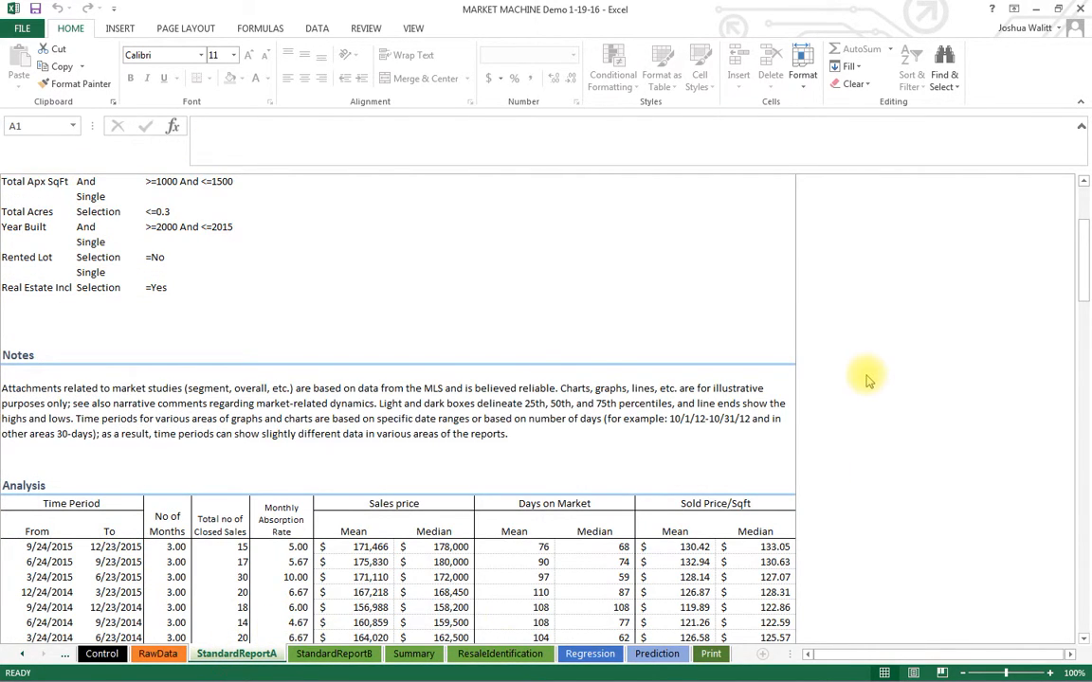
scroll(865, 379, down, 12)
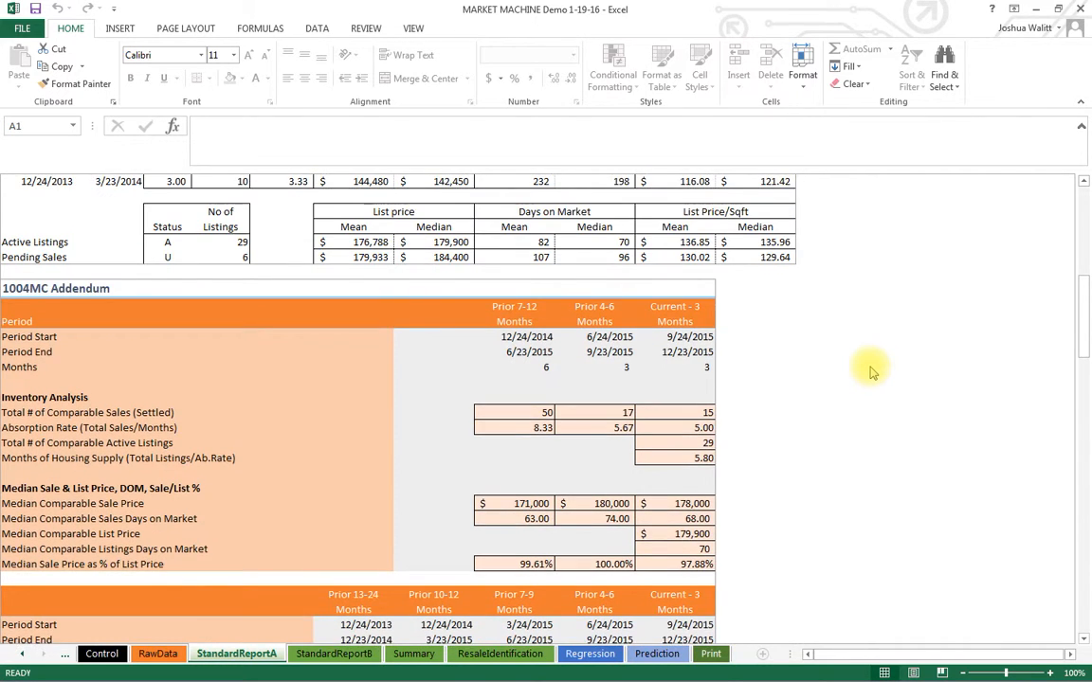
scroll(871, 371, down, 1)
scroll(867, 368, down, 1)
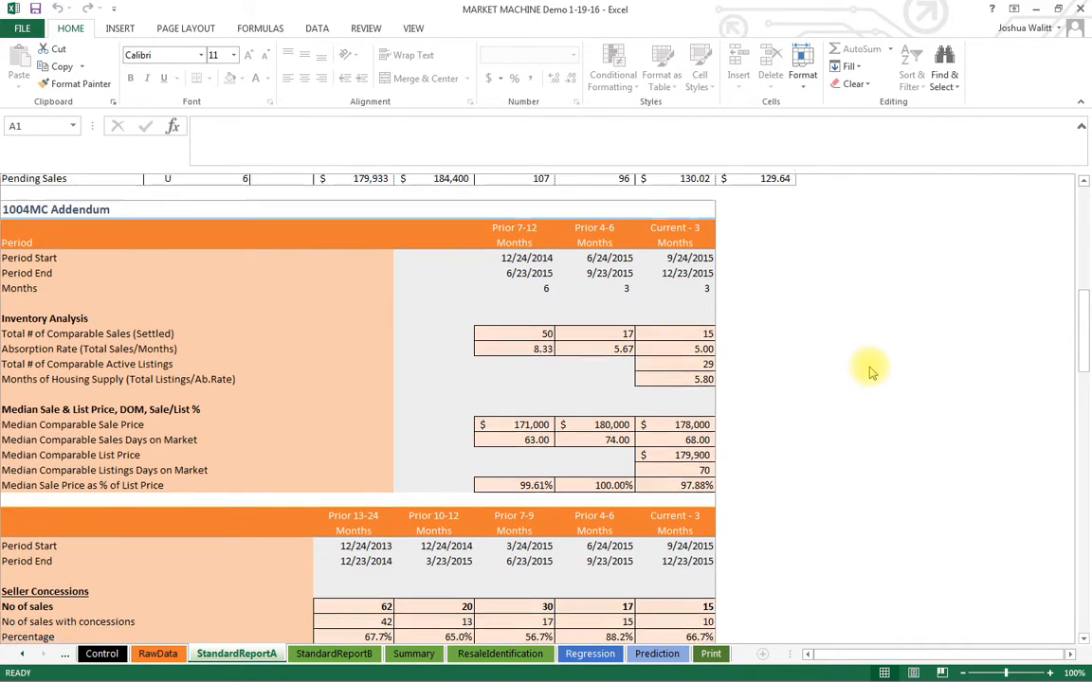
drag(521, 423, 662, 427)
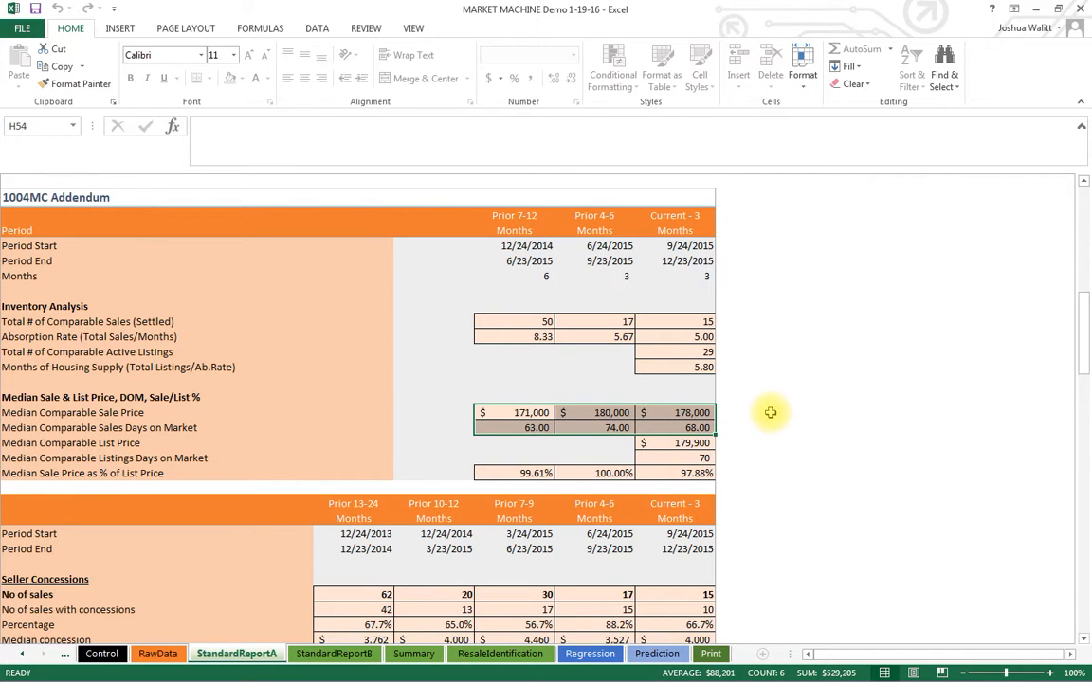
click(758, 442)
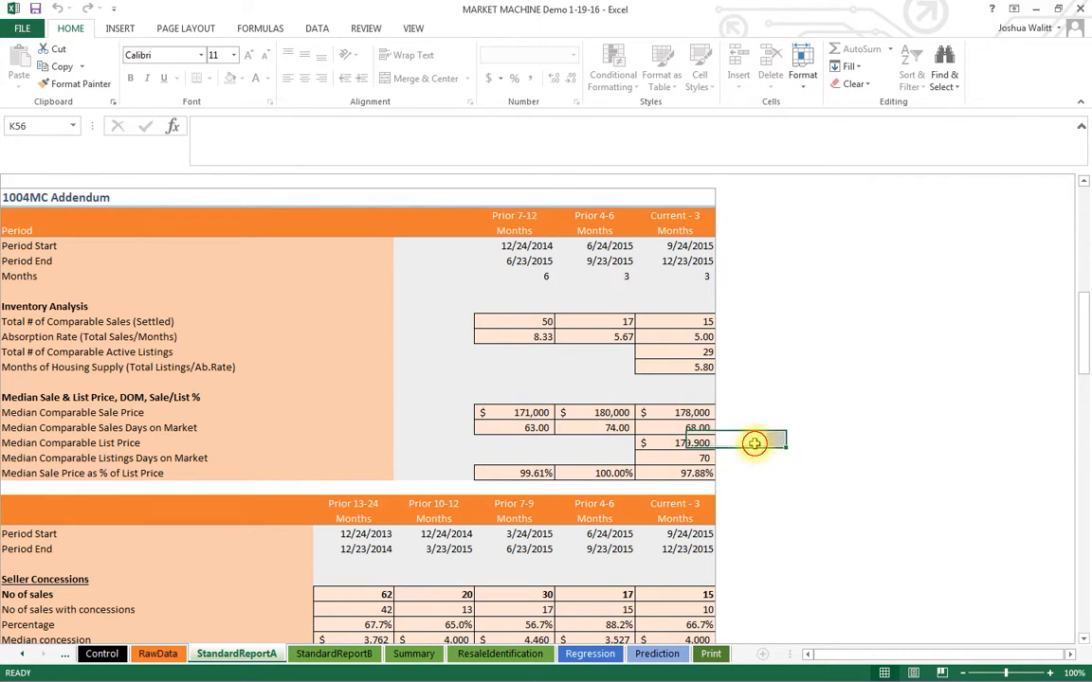
Adjust the chart axes on StandardReportB and review its trend charts.
click(333, 653)
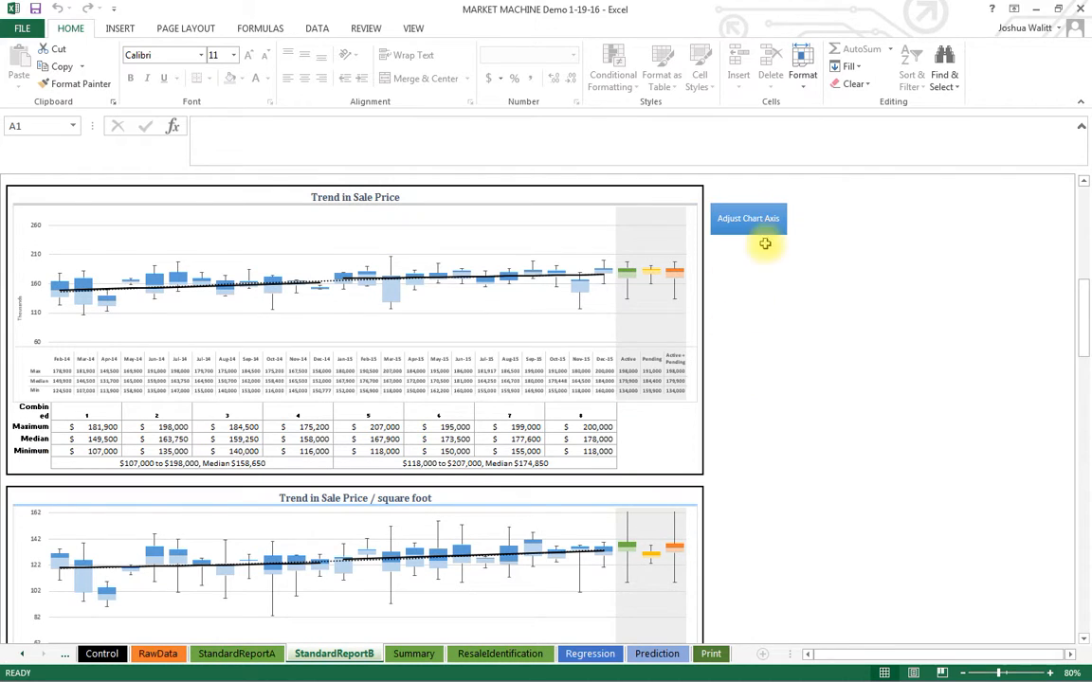
click(748, 220)
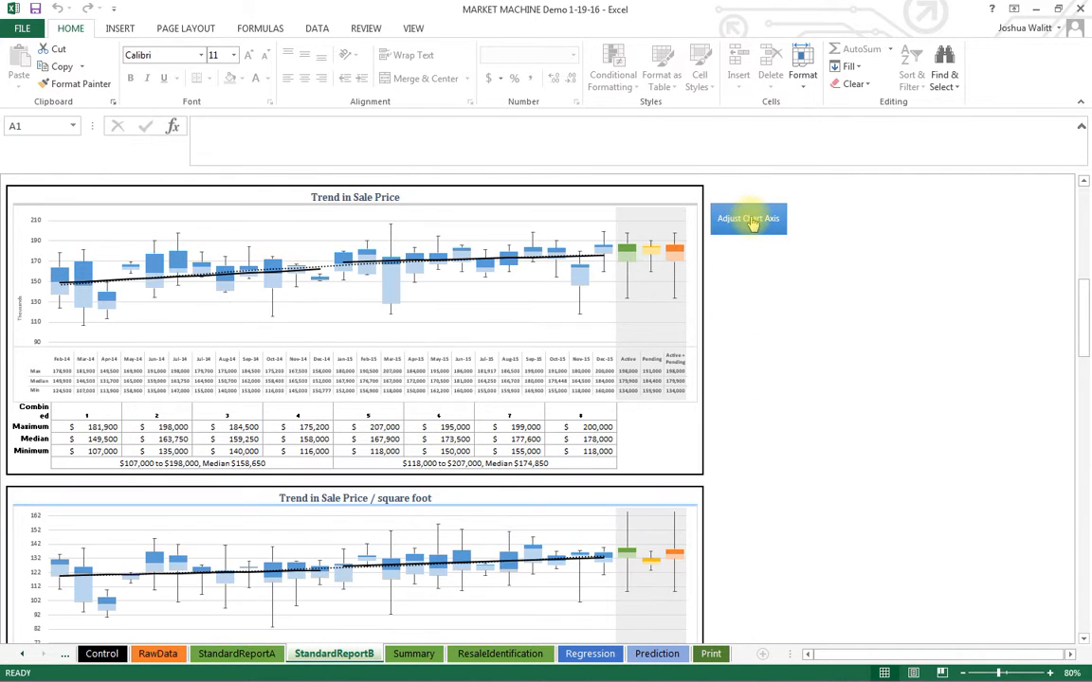
scroll(769, 324, down, 5)
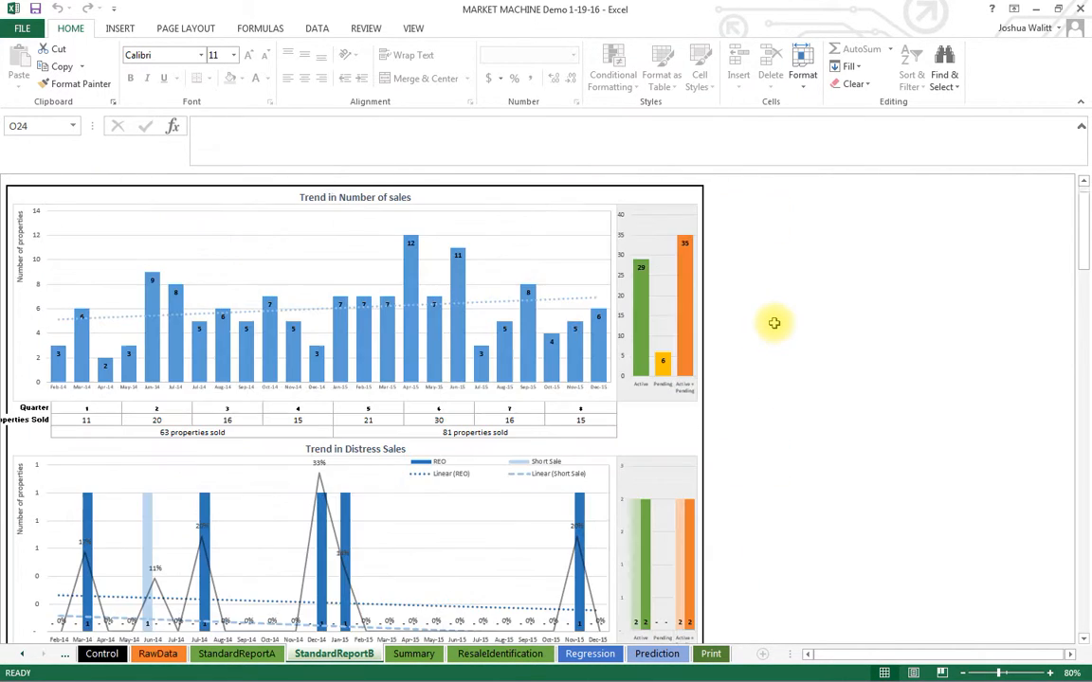
scroll(774, 321, down, 5)
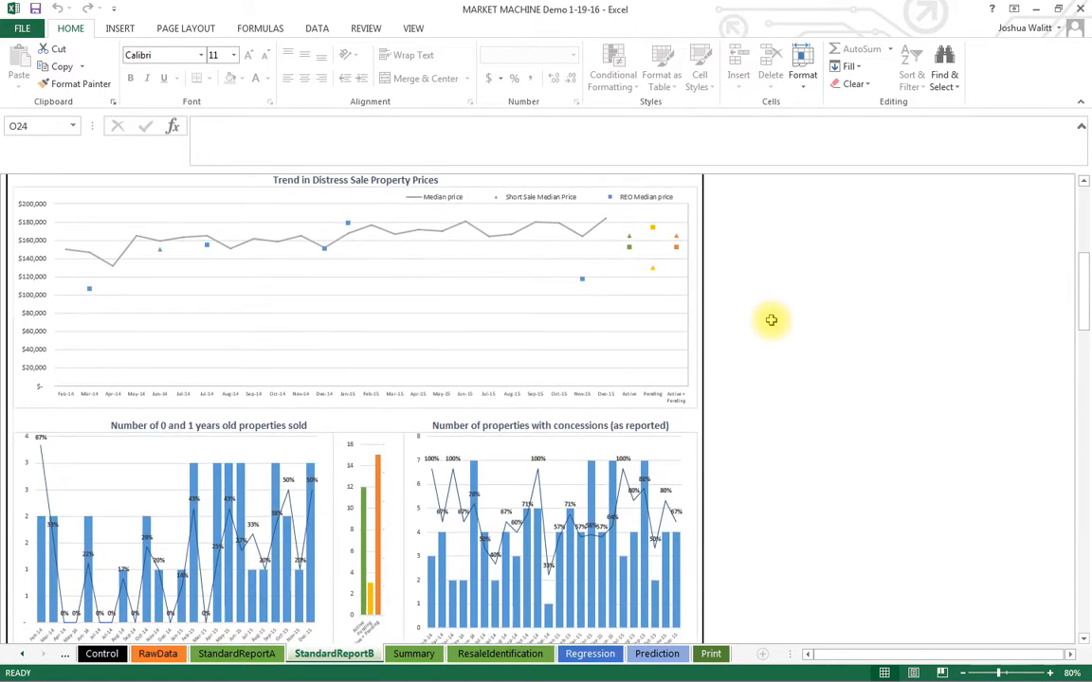
scroll(772, 320, up, 10)
scroll(771, 320, down, 4)
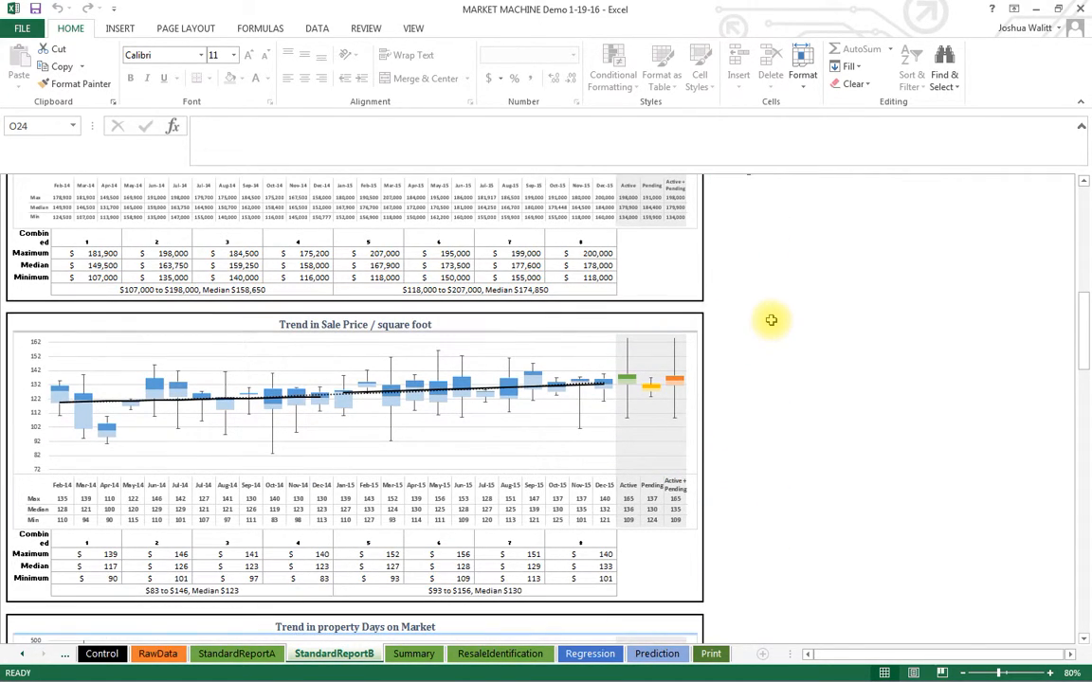
Check the study summary on the Summary sheet, and refill the resale list on the ResaleIdentification sheet.
click(421, 654)
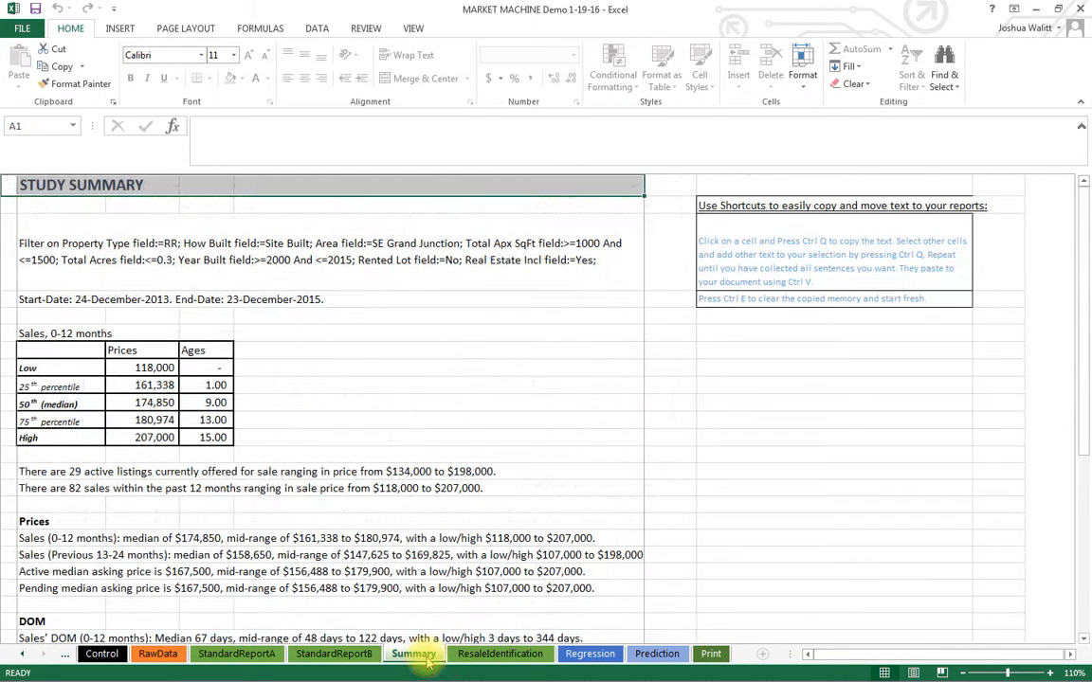
click(501, 656)
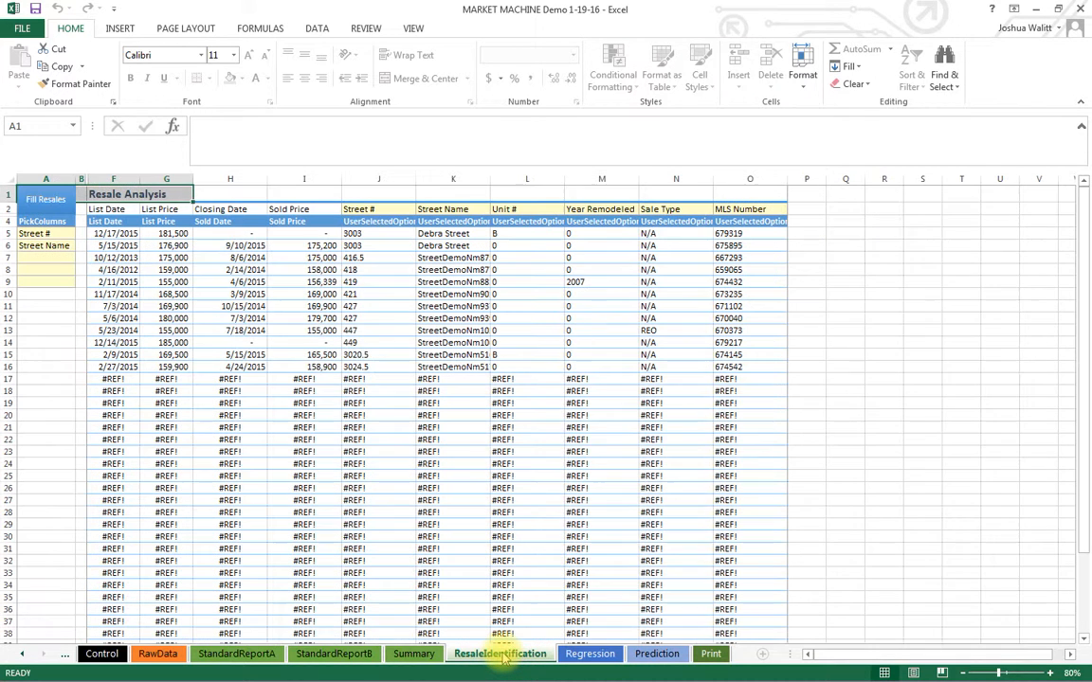
click(43, 199)
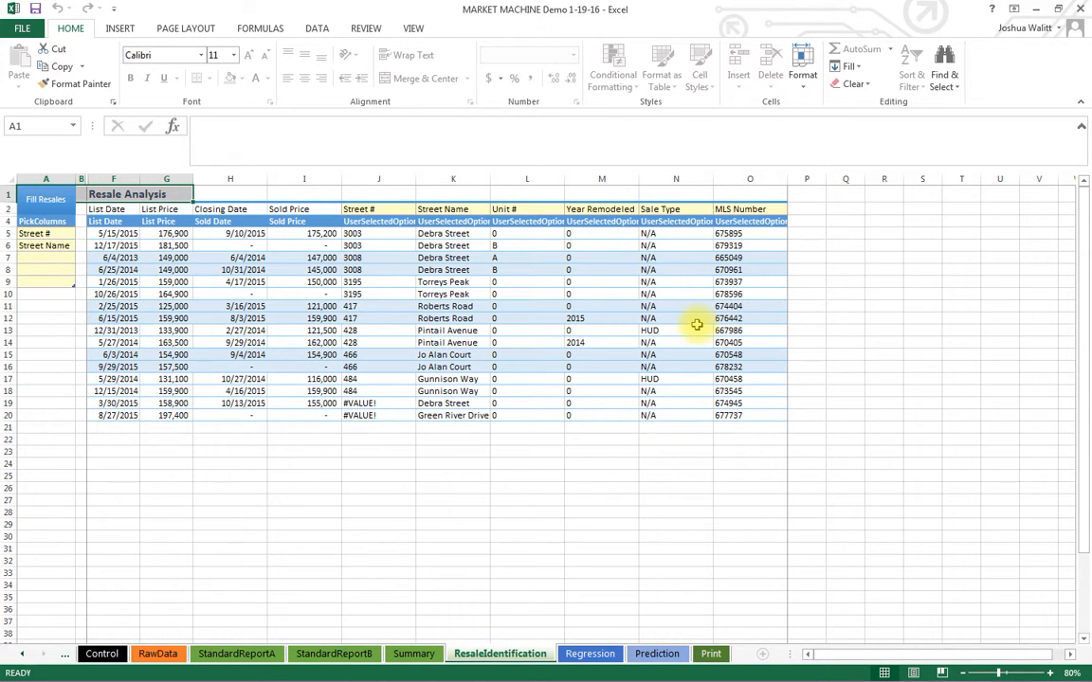
Rerun the regression on the Regression sheet with the existing variables and generate the prediction table.
click(590, 653)
click(129, 433)
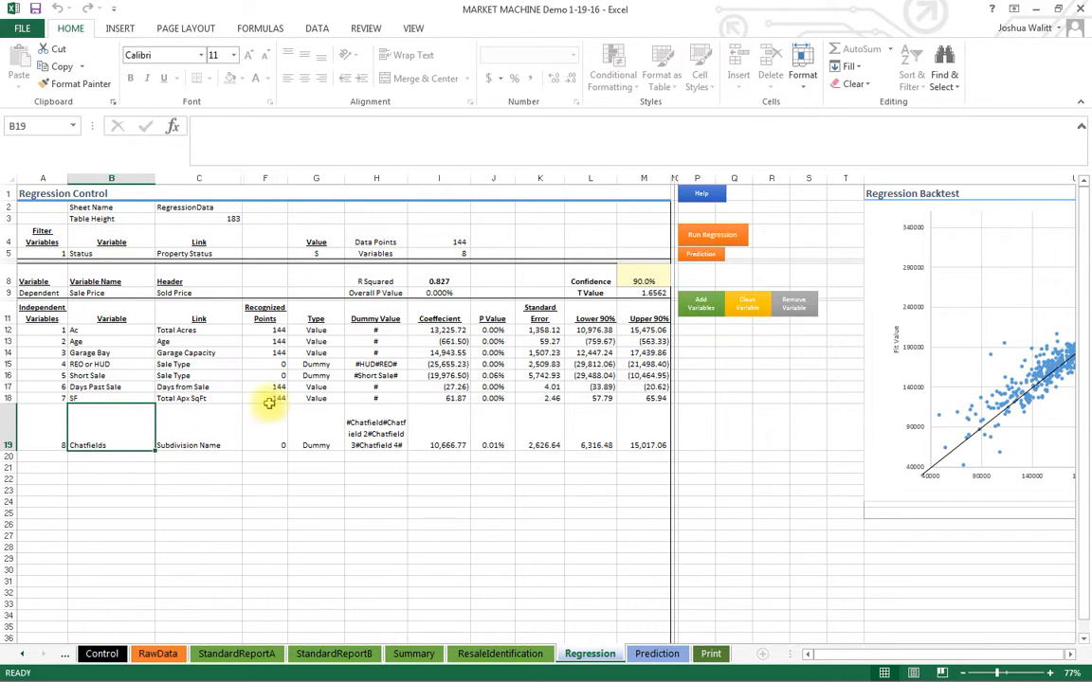
click(717, 234)
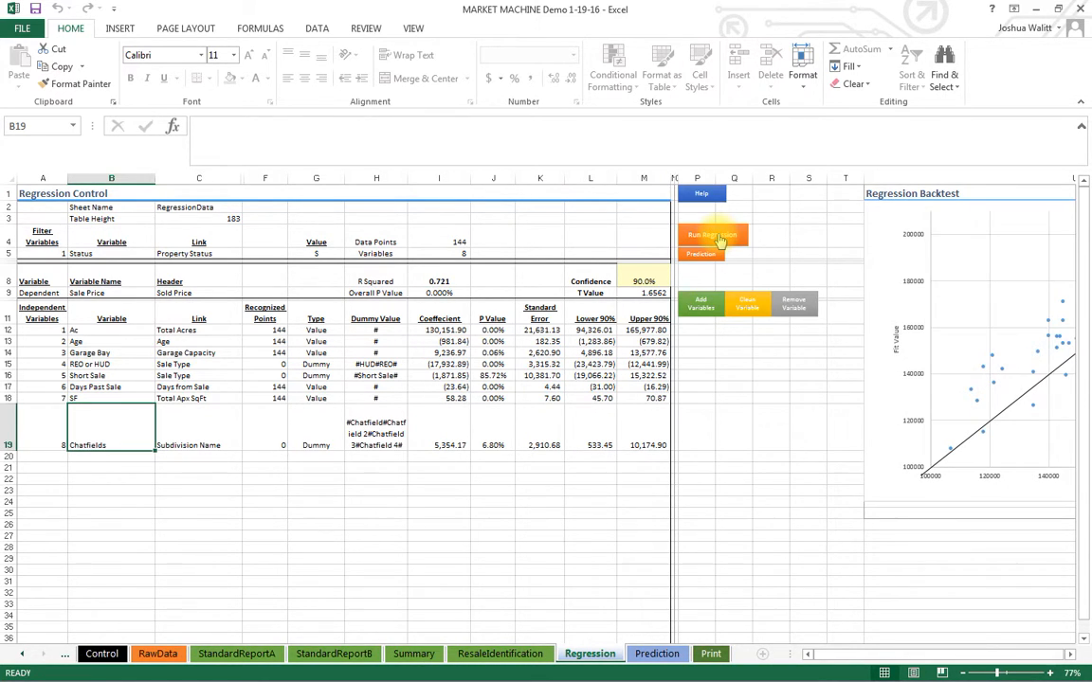
click(701, 253)
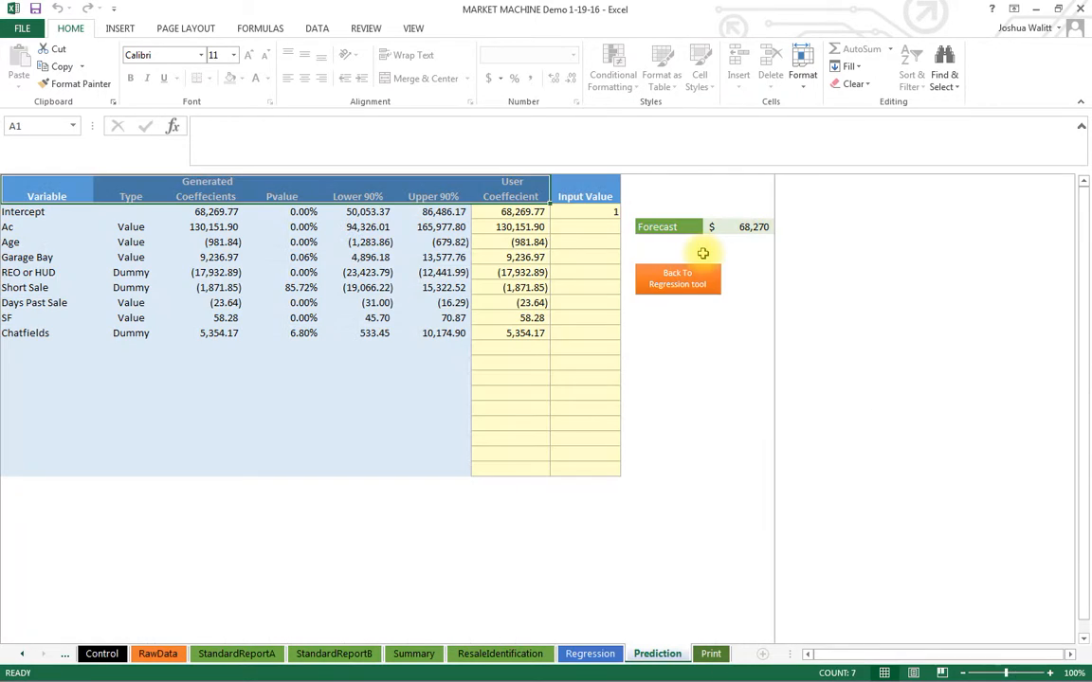
Look over the report options on the Print sheet and the guidance on the About Market Machine and RegressionHelp sheets.
click(710, 654)
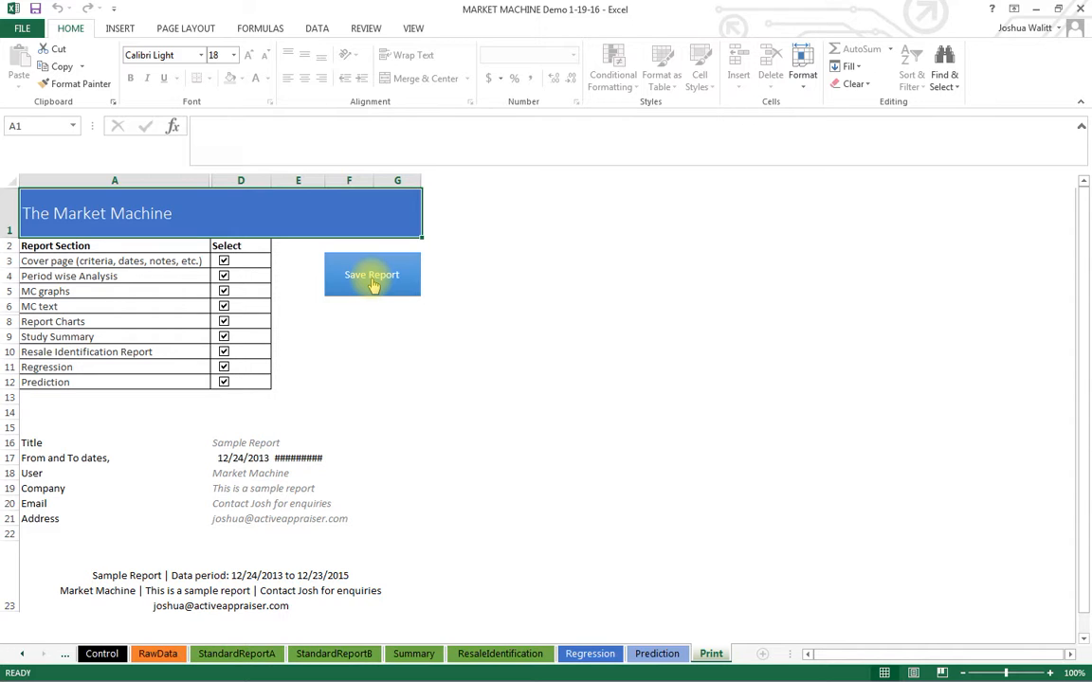
click(22, 654)
click(22, 654)
click(138, 654)
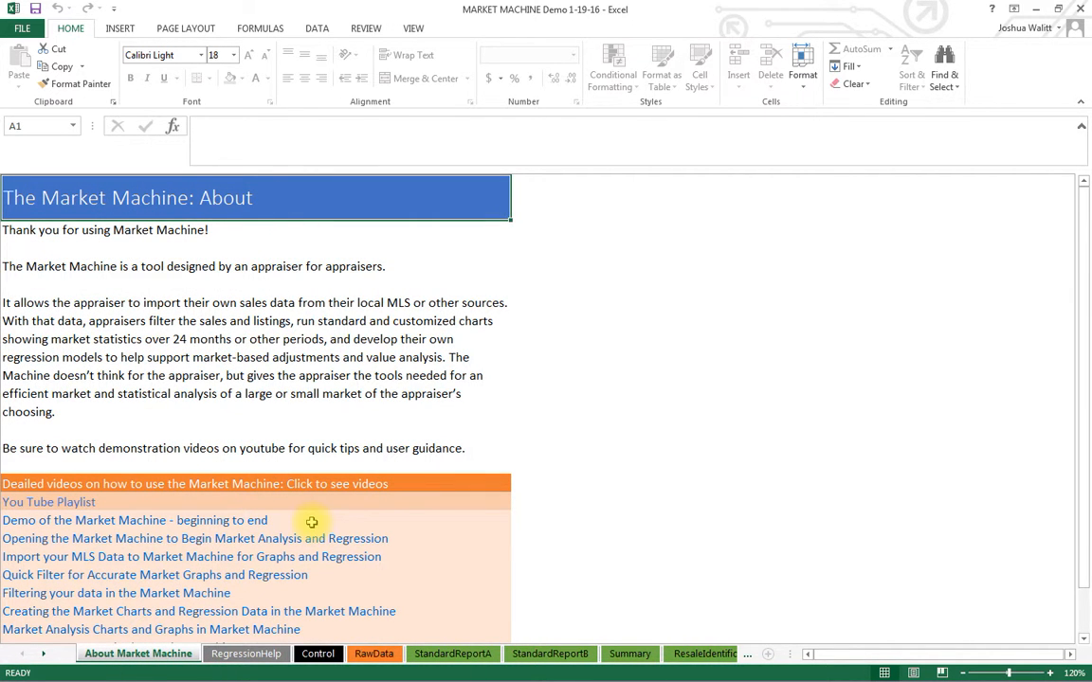
click(252, 660)
scroll(237, 412, up, 10)
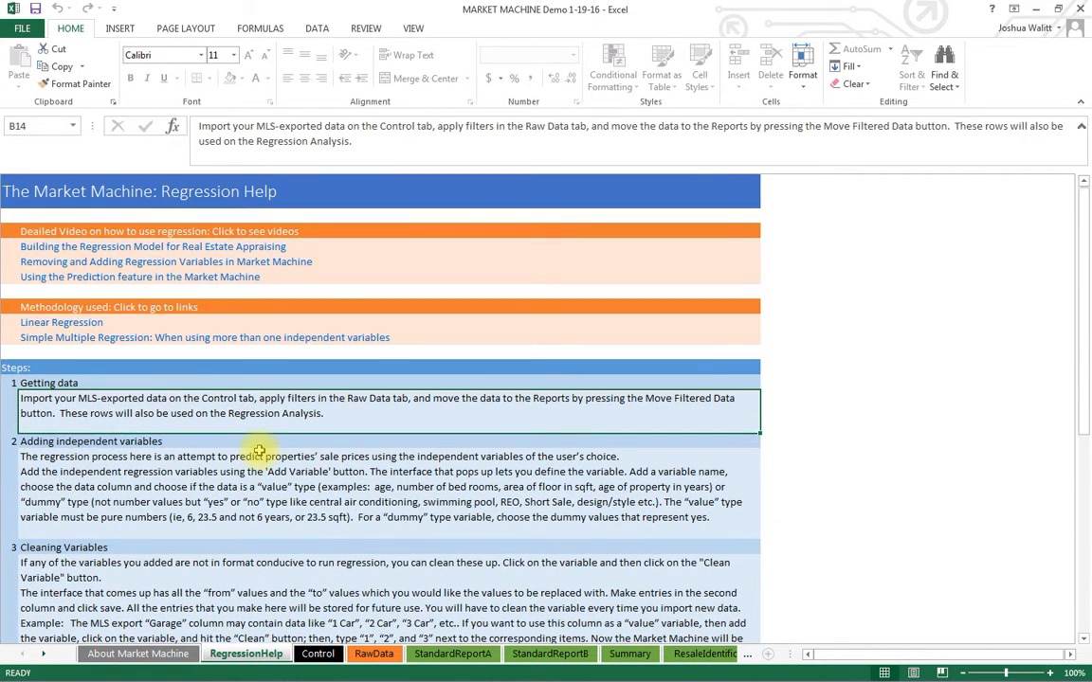
click(152, 654)
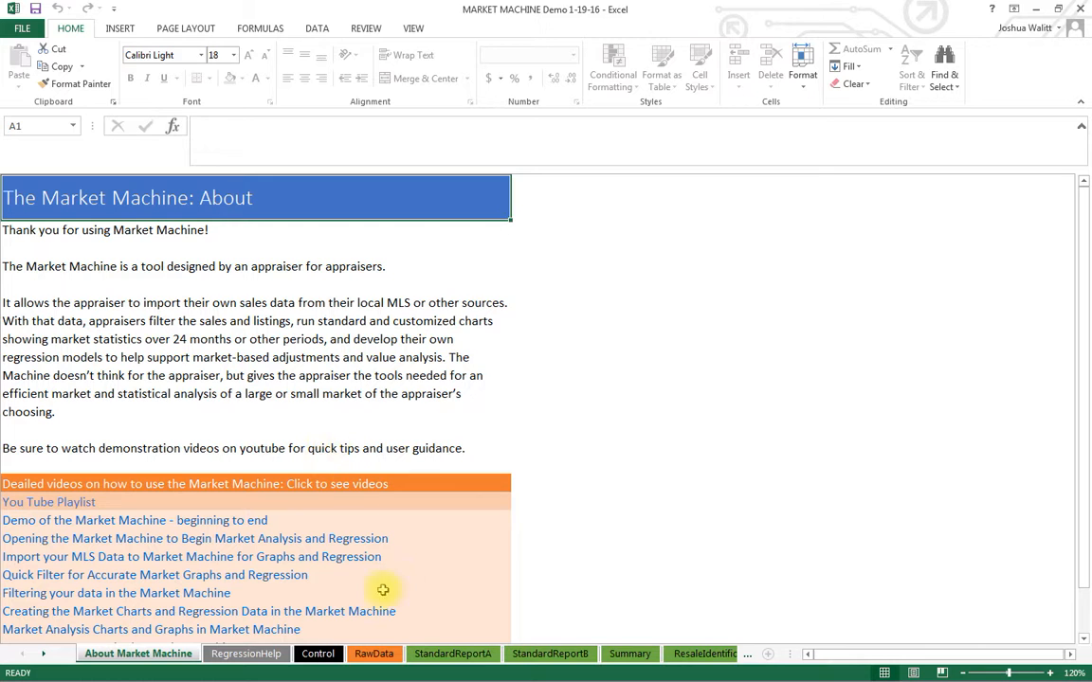
Revisit the Summary sheet and examine the contact details in the report information on the Print sheet.
click(630, 656)
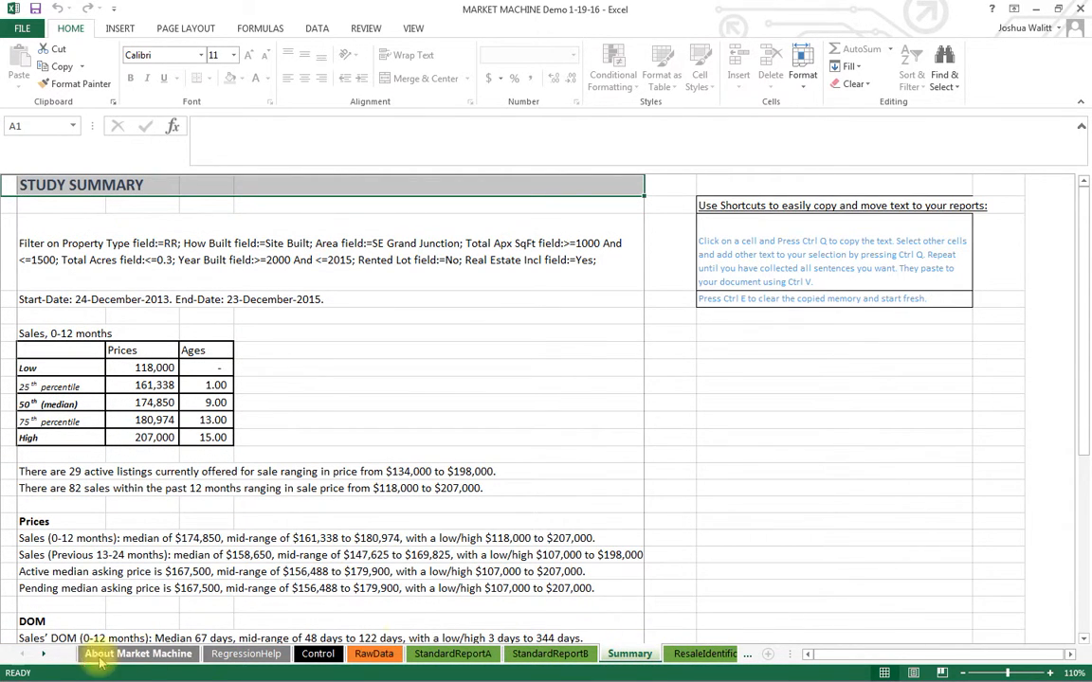
click(46, 654)
click(45, 654)
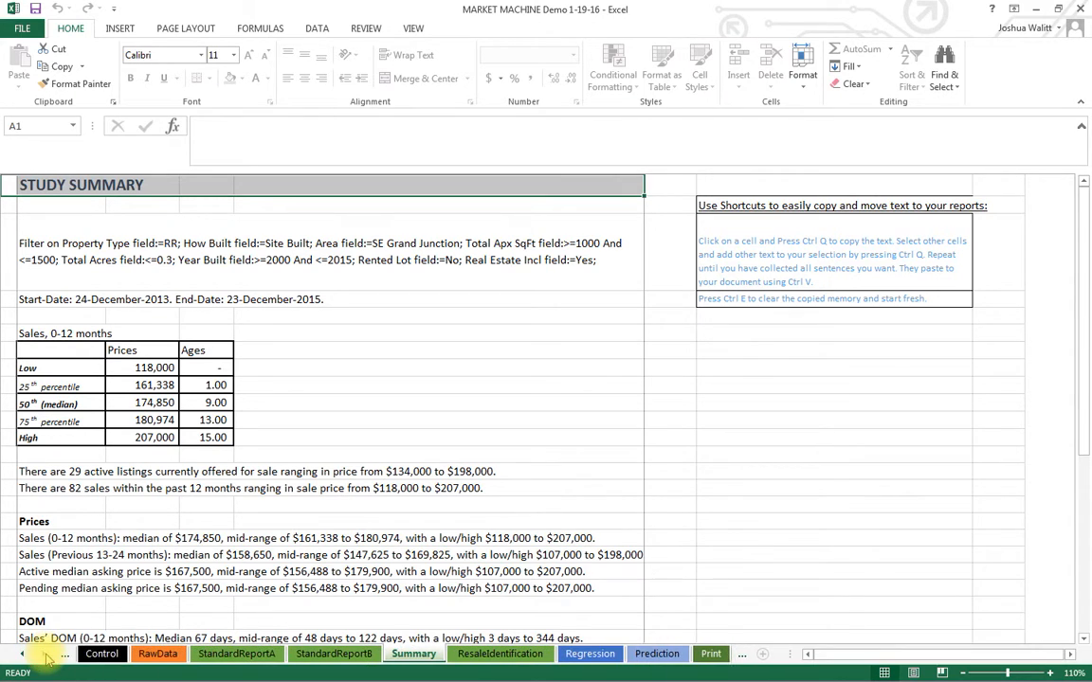
click(609, 663)
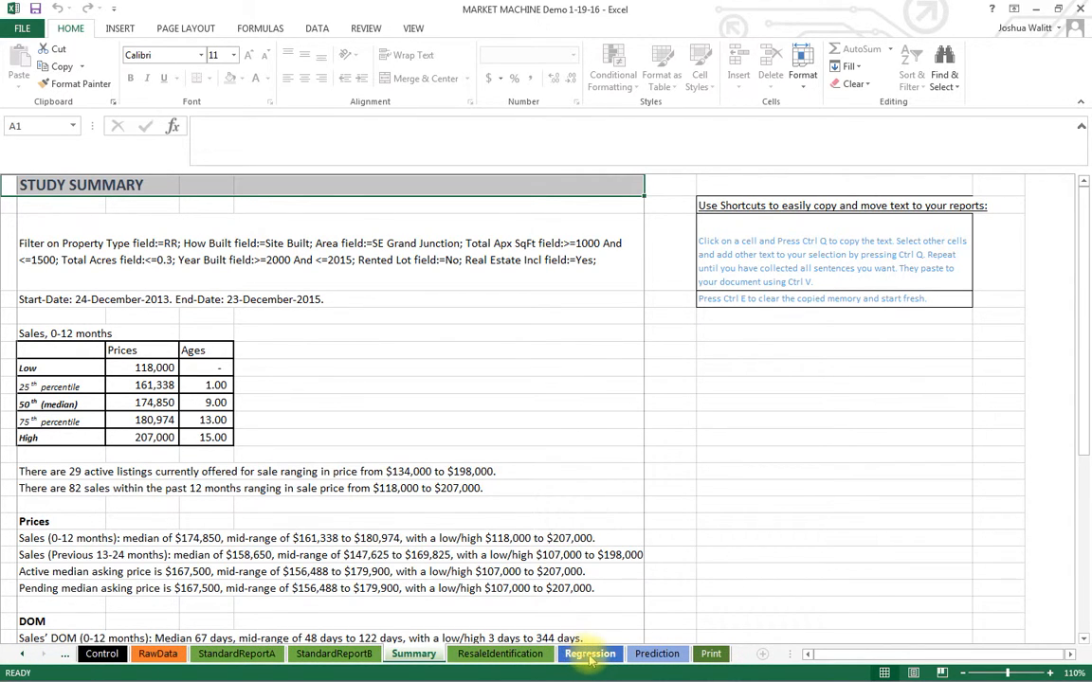
click(708, 654)
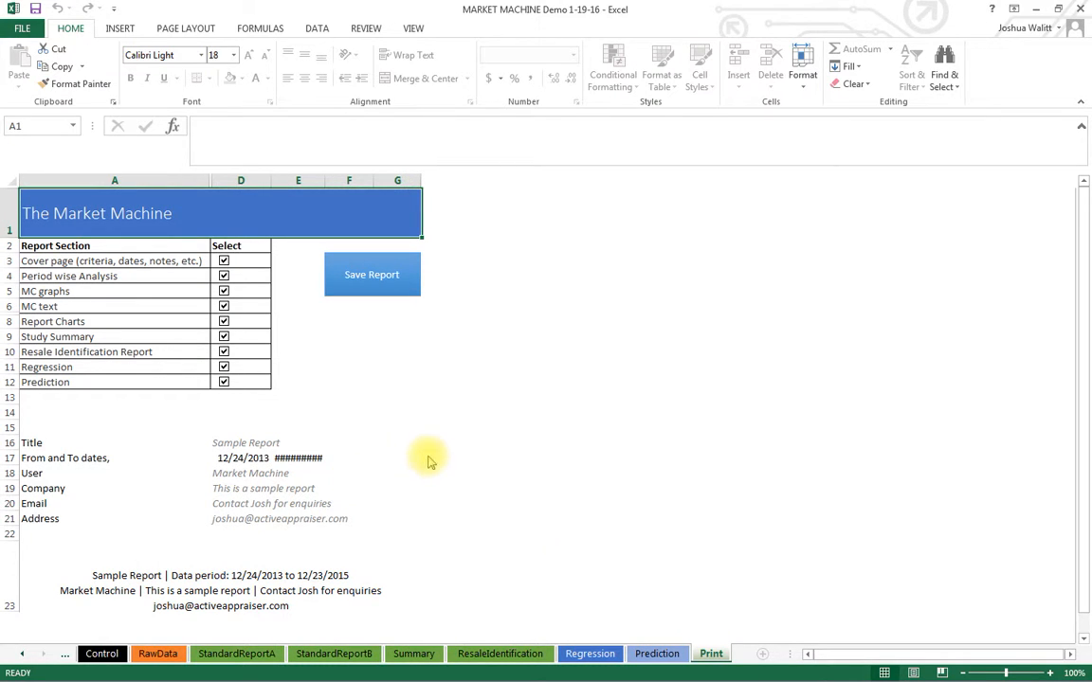
click(237, 520)
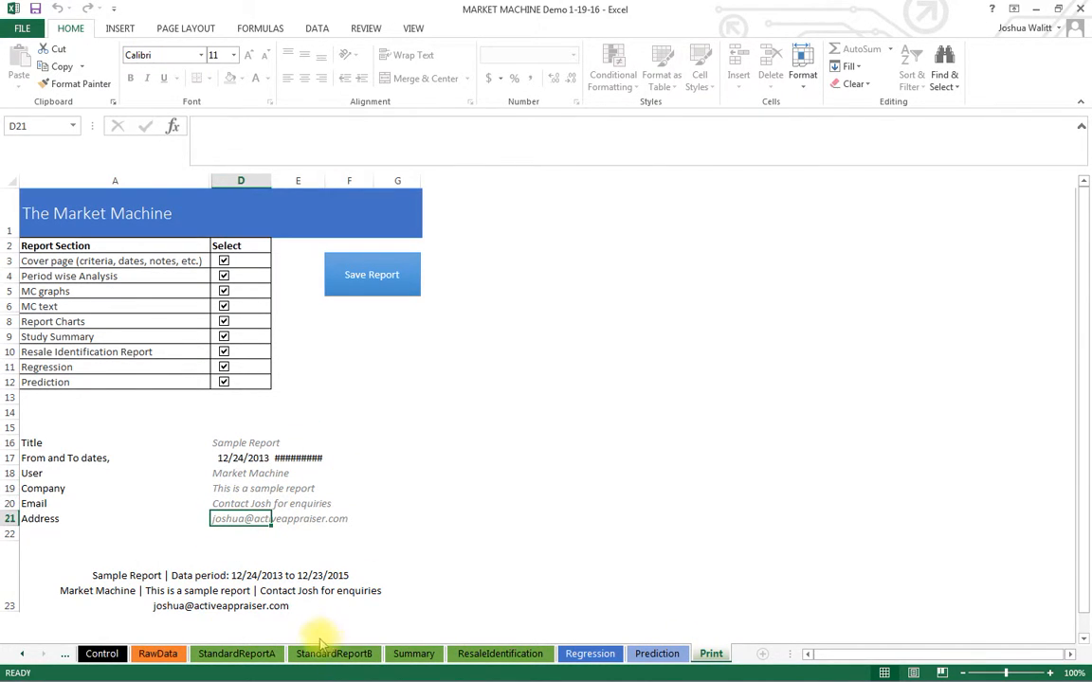
click(389, 518)
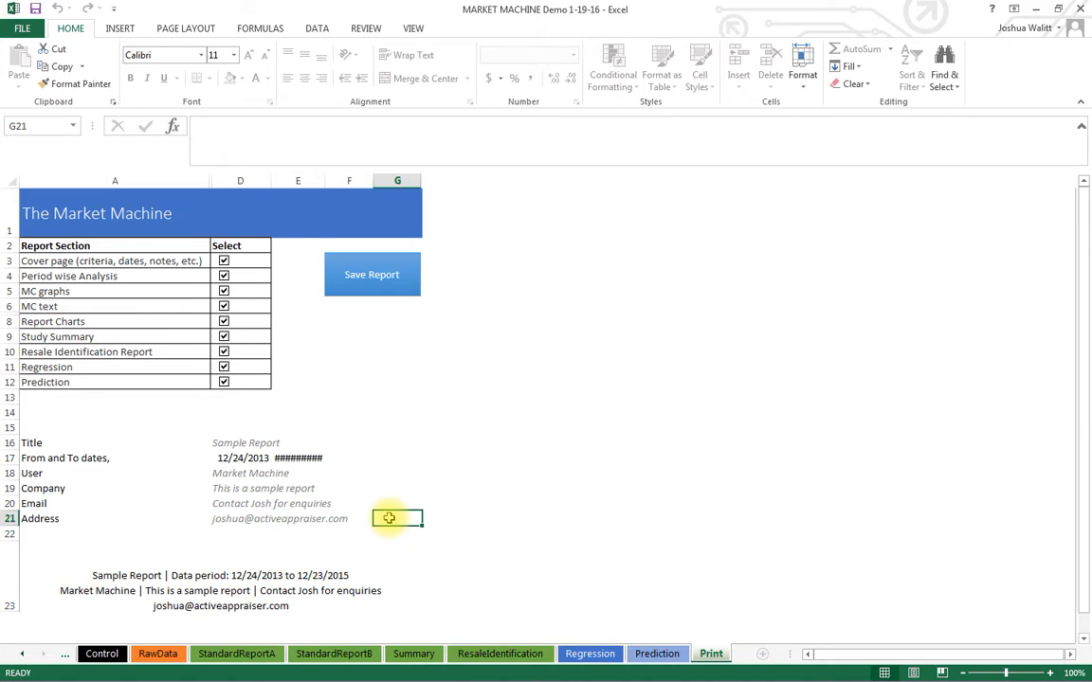